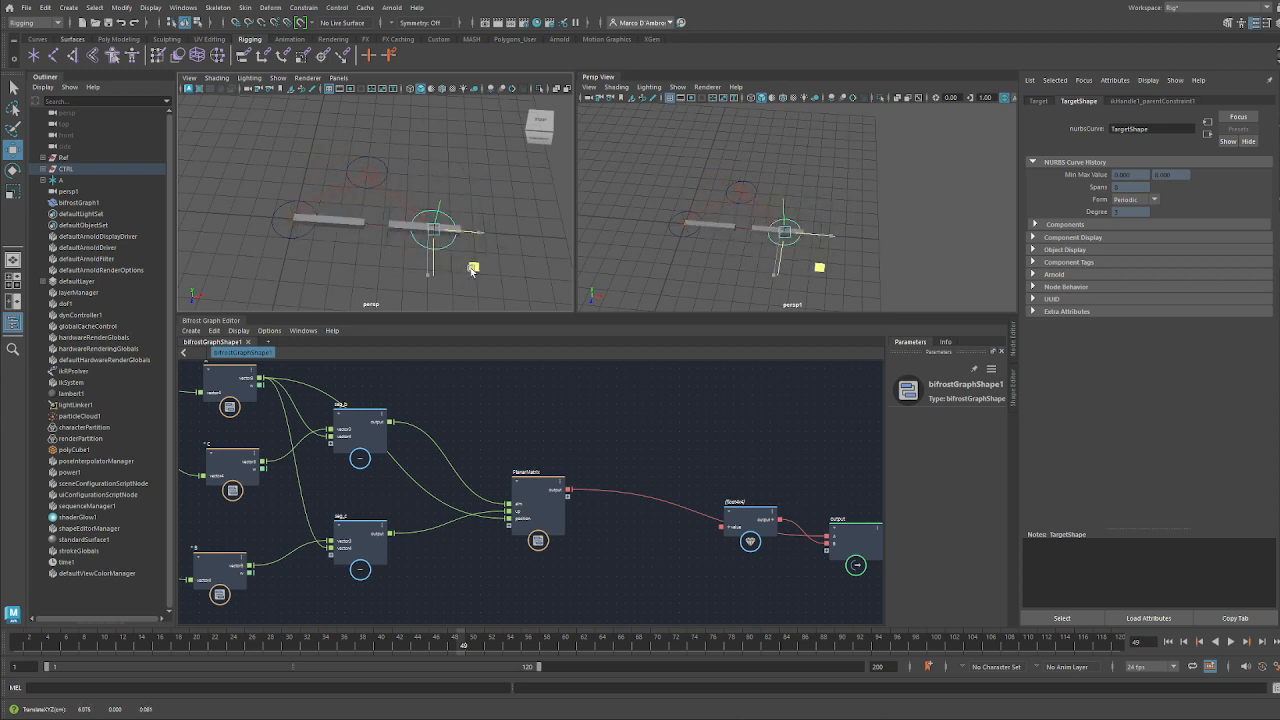
Inspect the Pole and Target controls of the two-segment chain by selecting each and viewing the rig from different angles
left_click(386, 170)
left_click_drag(445, 171, 409, 118, "alt")
key("ctrl+z")
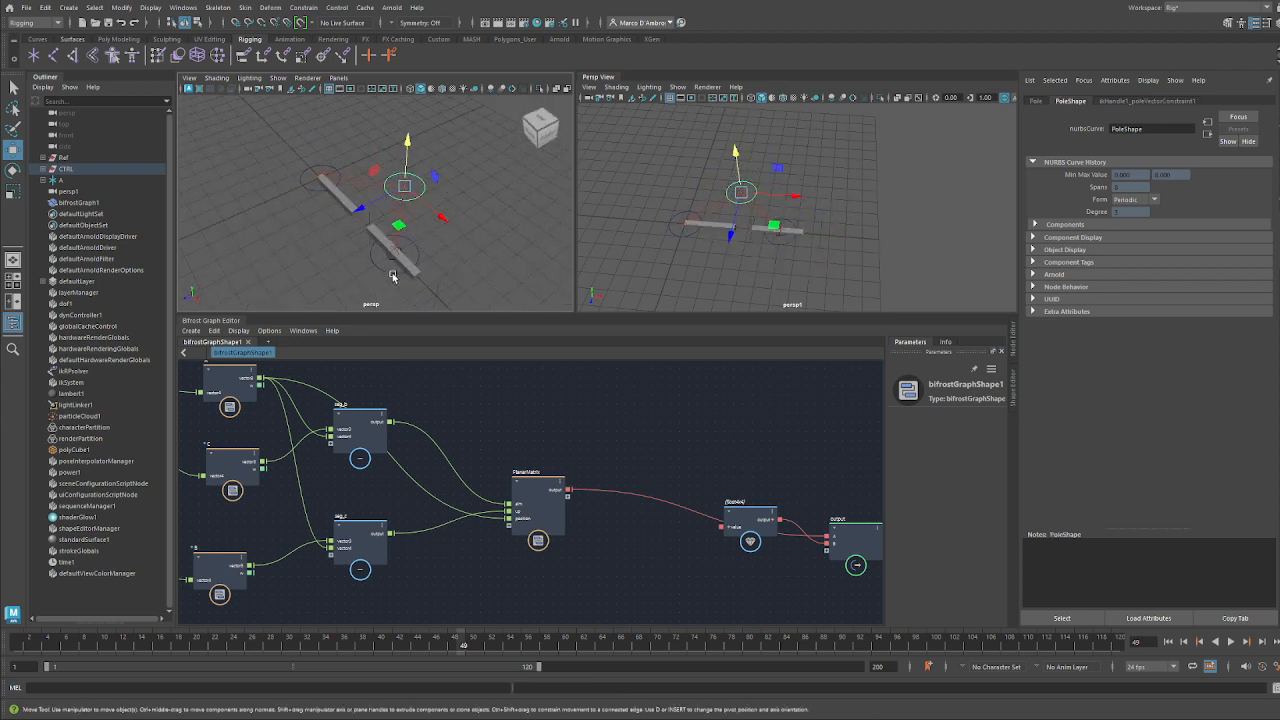
left_click(414, 284)
left_click(390, 270)
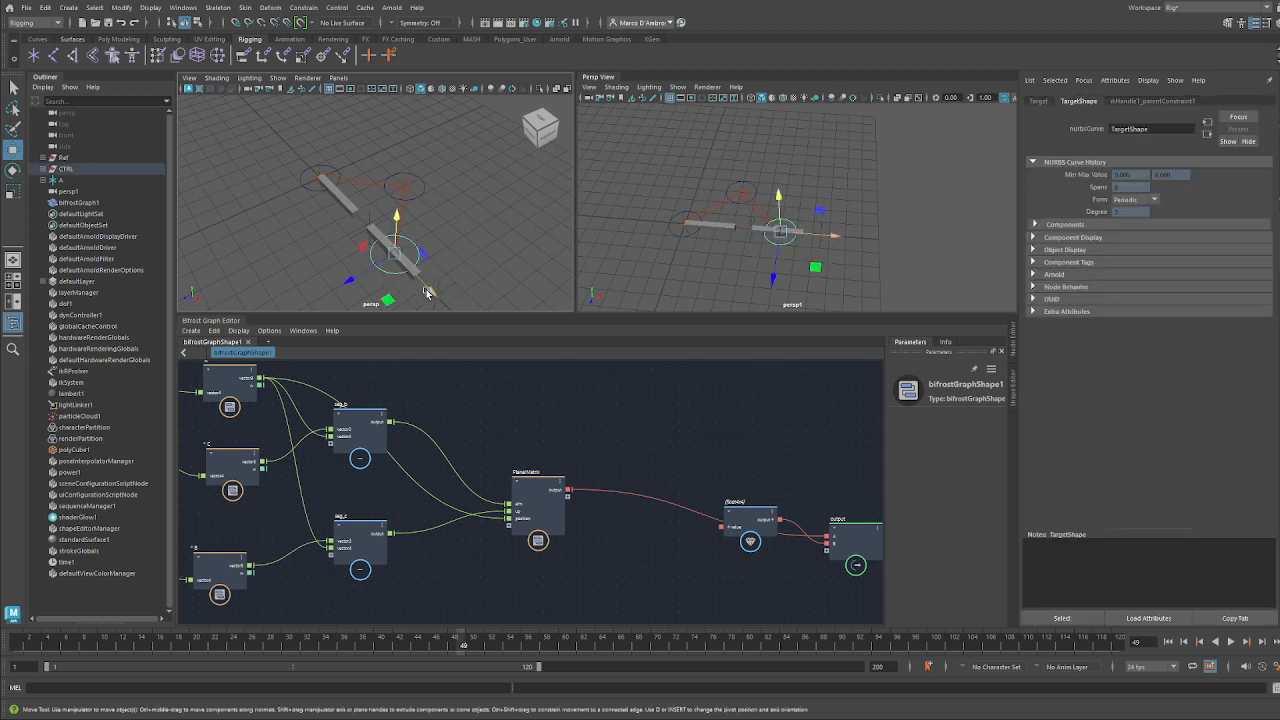
left_click_drag(392, 298, 386, 237, "alt")
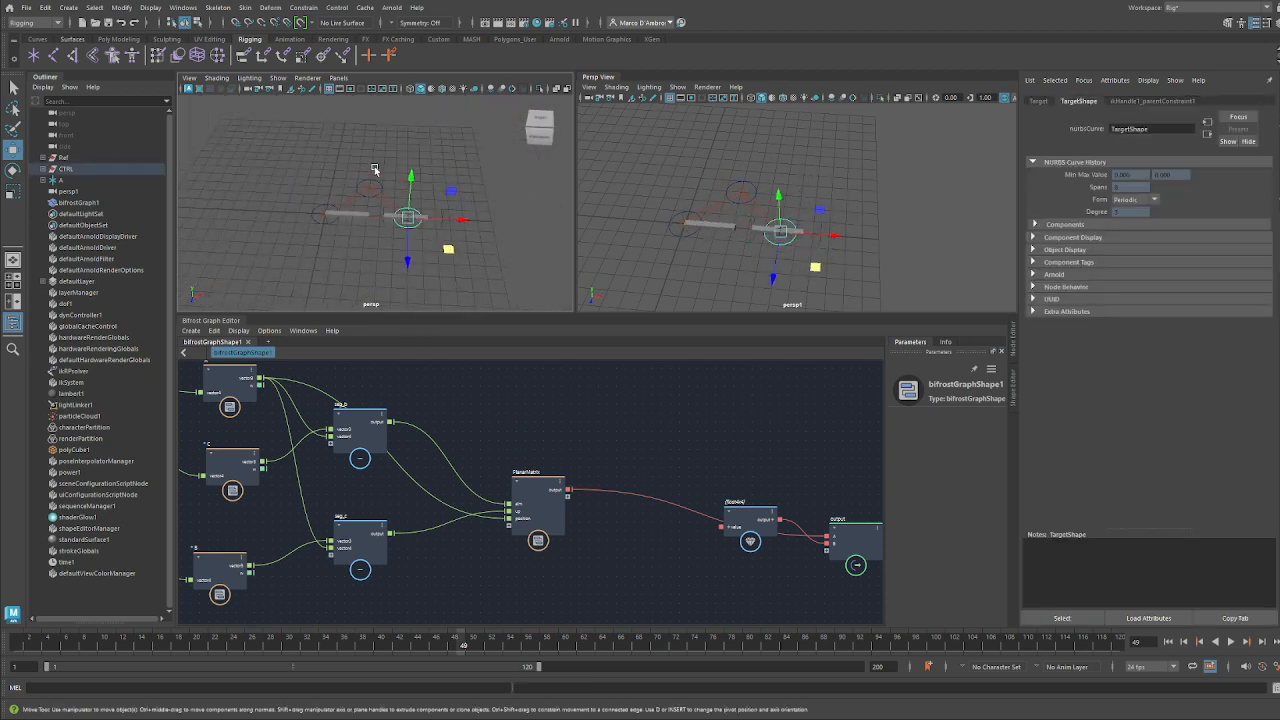
left_click_drag(793, 161, 818, 178, "alt")
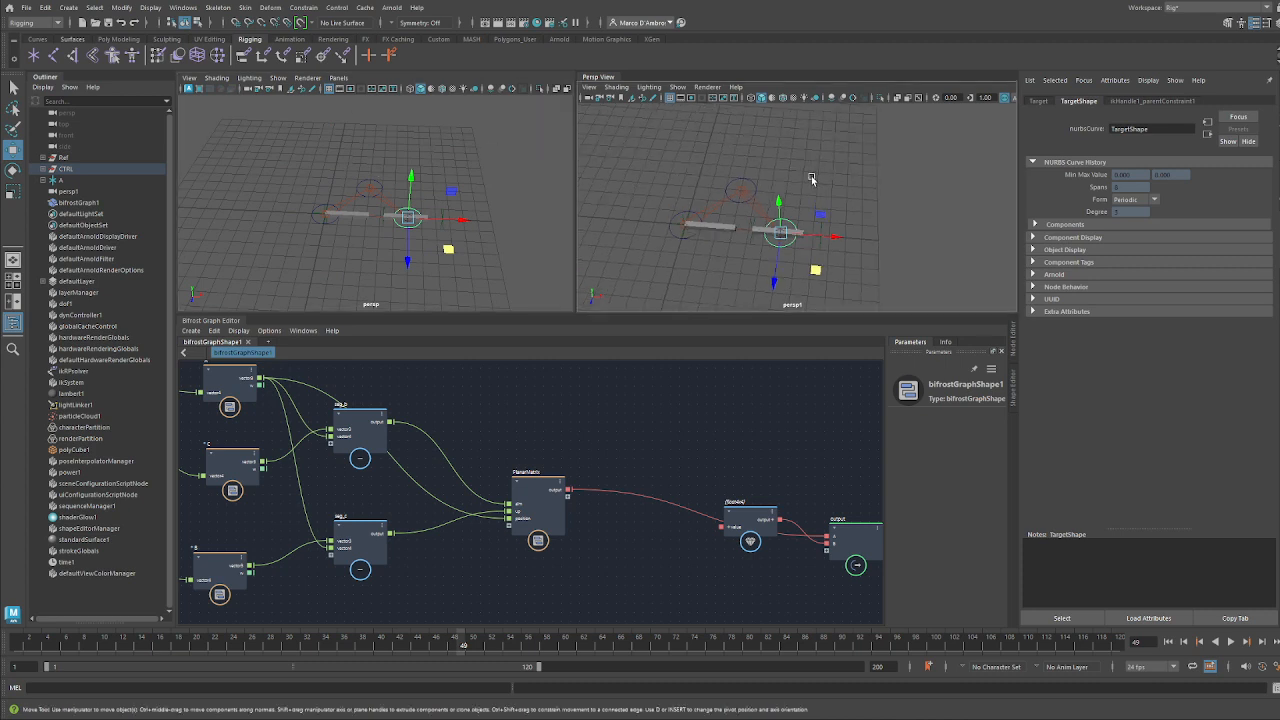
Show the rig from the top in the second viewport and outline the triangle between the three controls as an annotation
left_click(808, 173)
key("space")
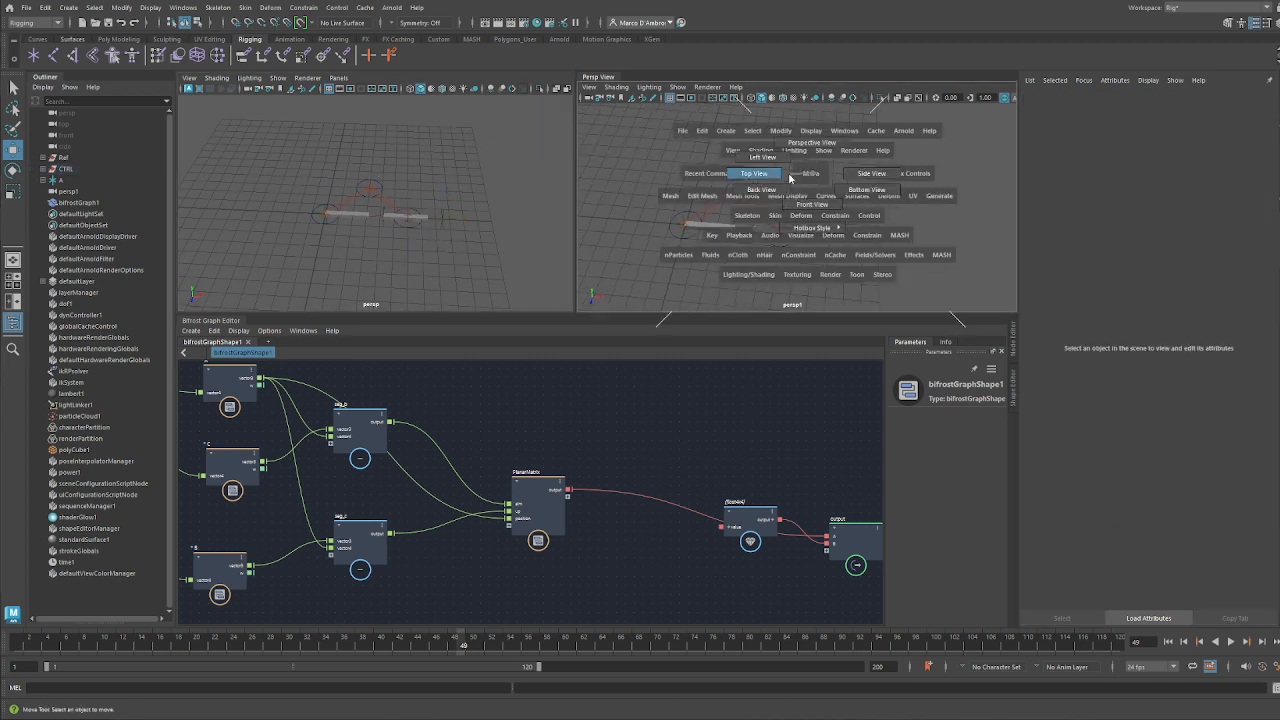
left_click(790, 177)
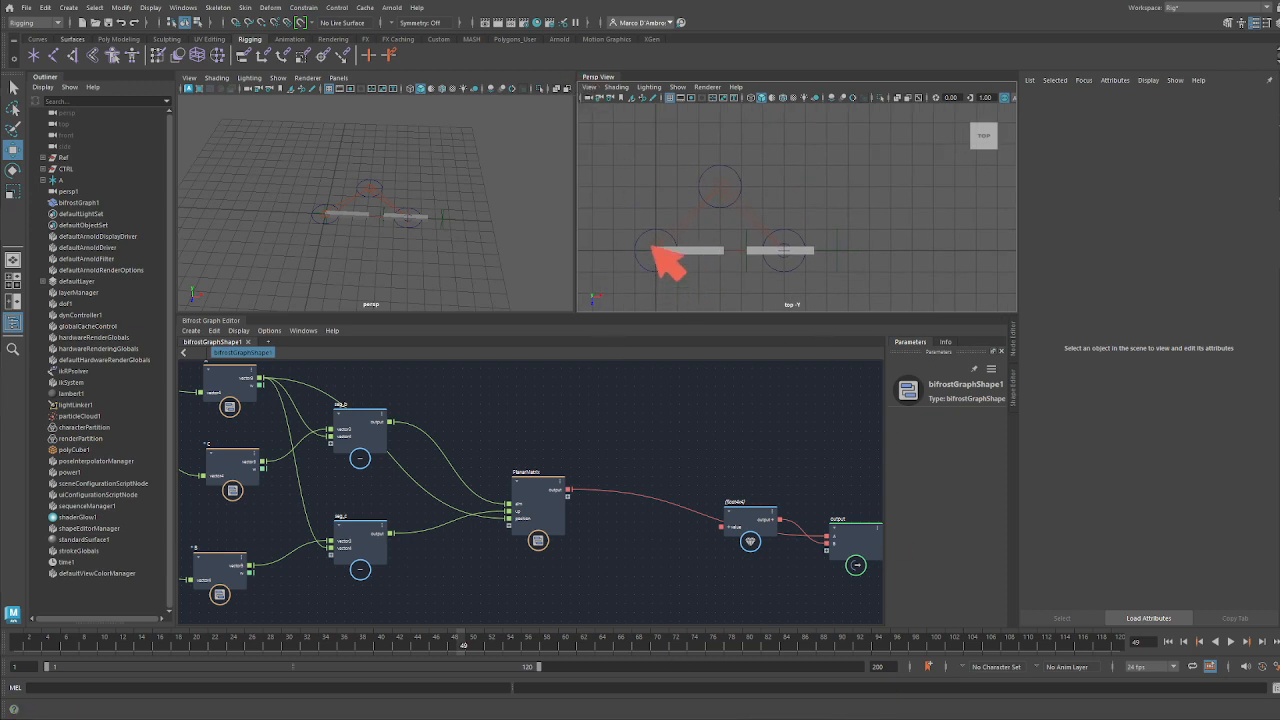
mouse_move(657, 252)
left_mouse_down()
mouse_move(706, 229)
mouse_move(720, 192)
mouse_move(780, 247)
left_mouse_up()
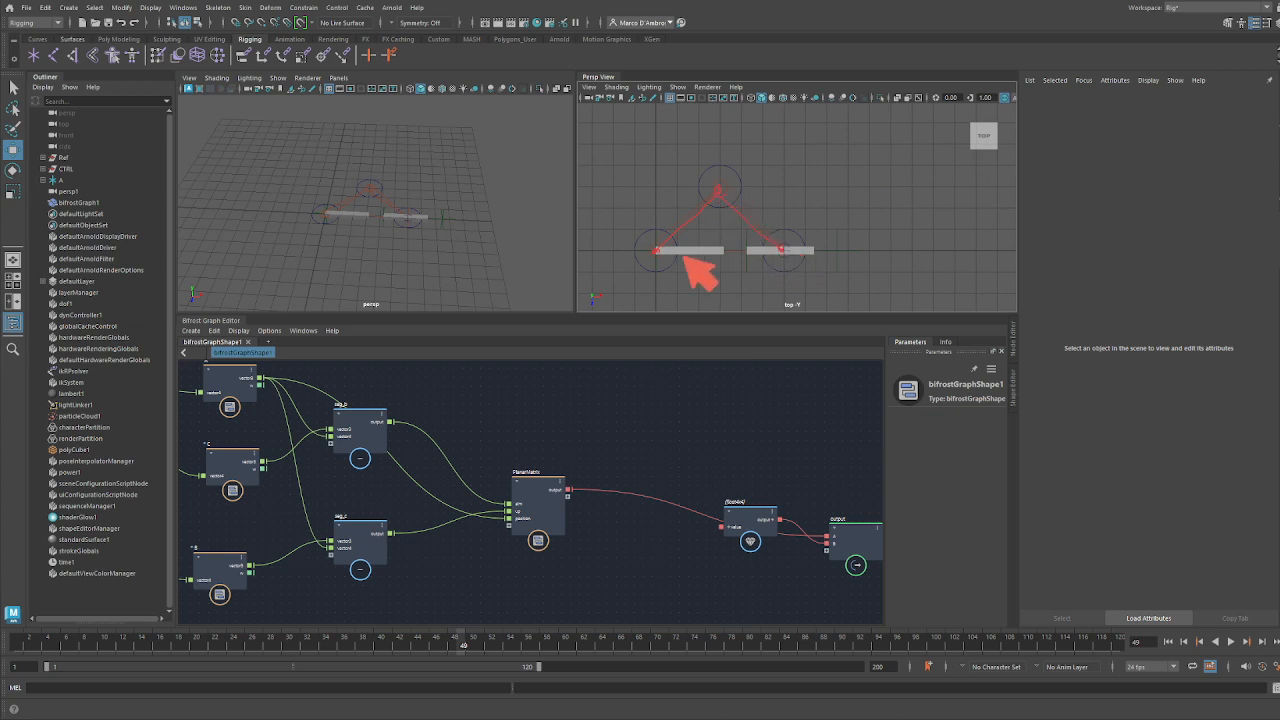
left_click_drag(692, 253, 778, 250)
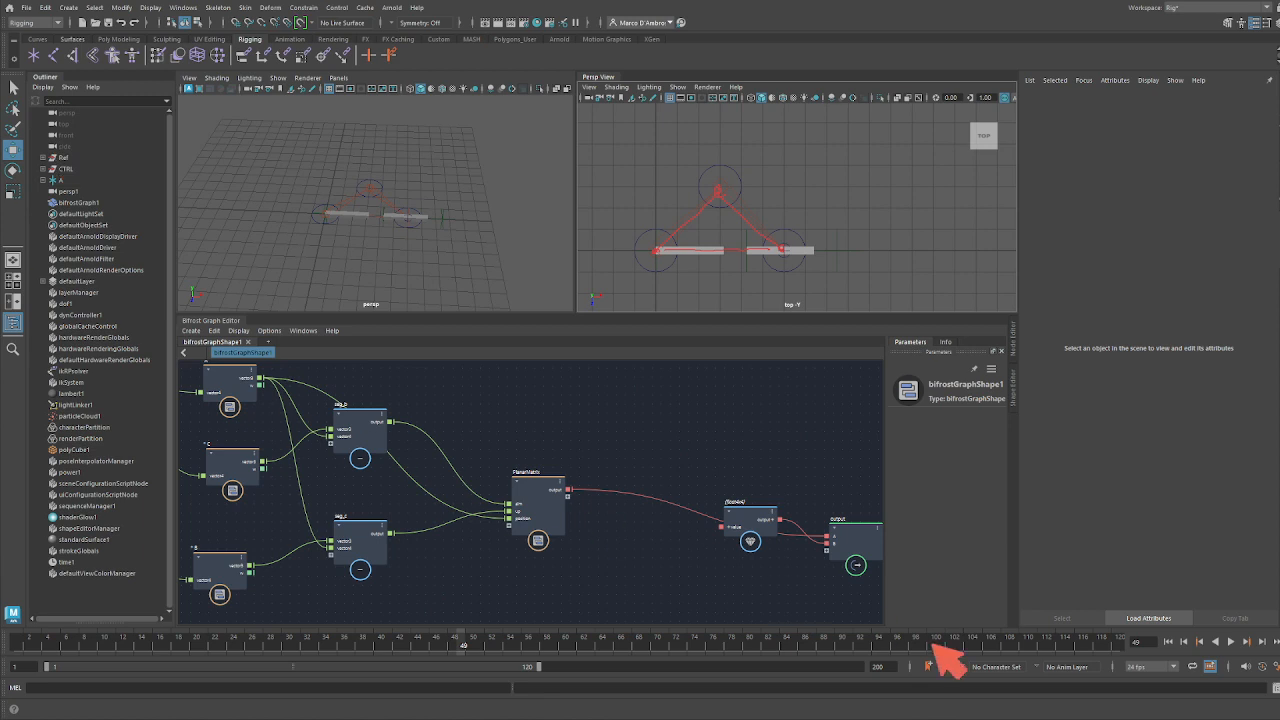
Review the graph's length inputs, and annotate the triangle in the top view with sides a, b, c and its corner letters
middle_click_drag(598, 533, 926, 504, "alt")
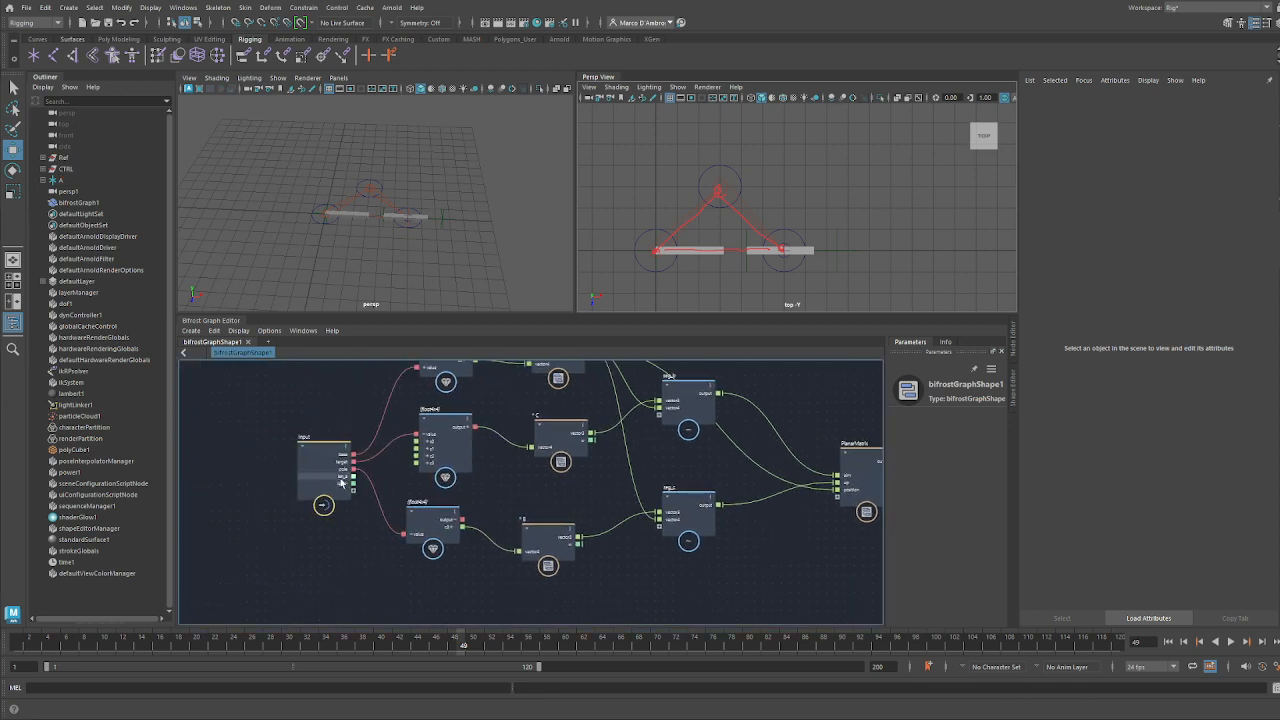
middle_click_drag(668, 490, 507, 499, "alt")
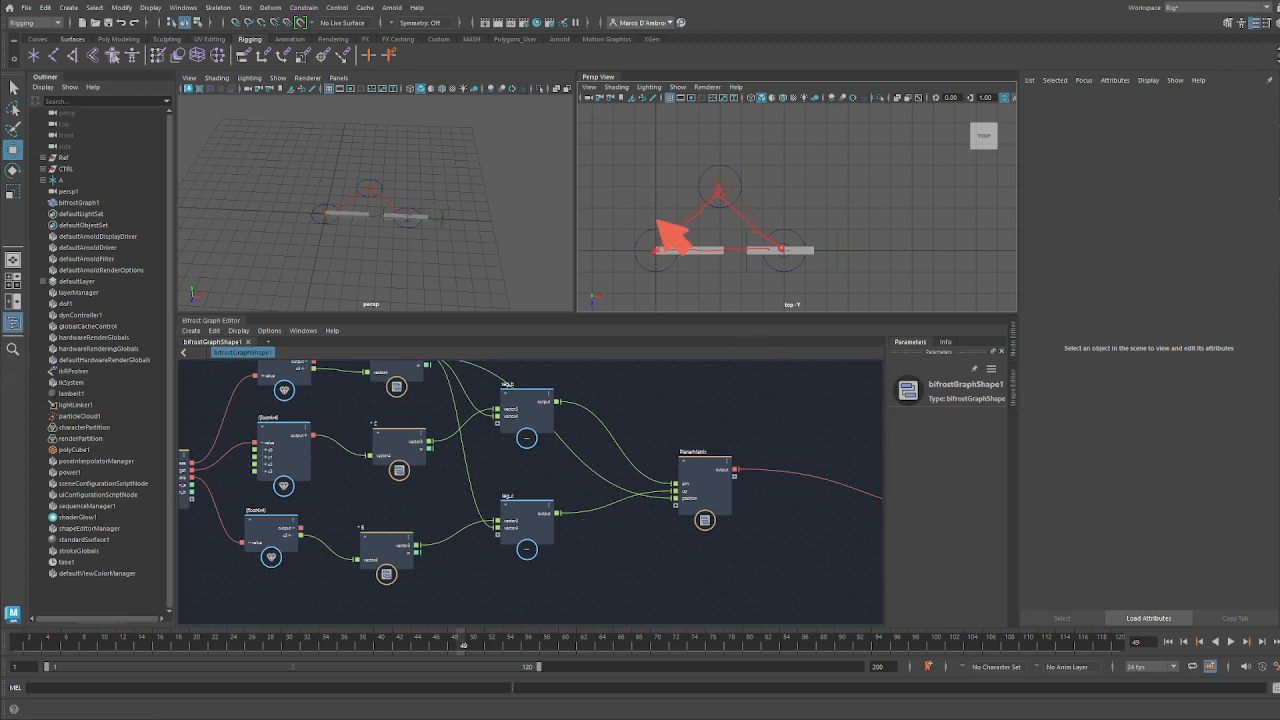
left_click_drag(668, 203, 676, 208)
left_click_drag(757, 198, 758, 208)
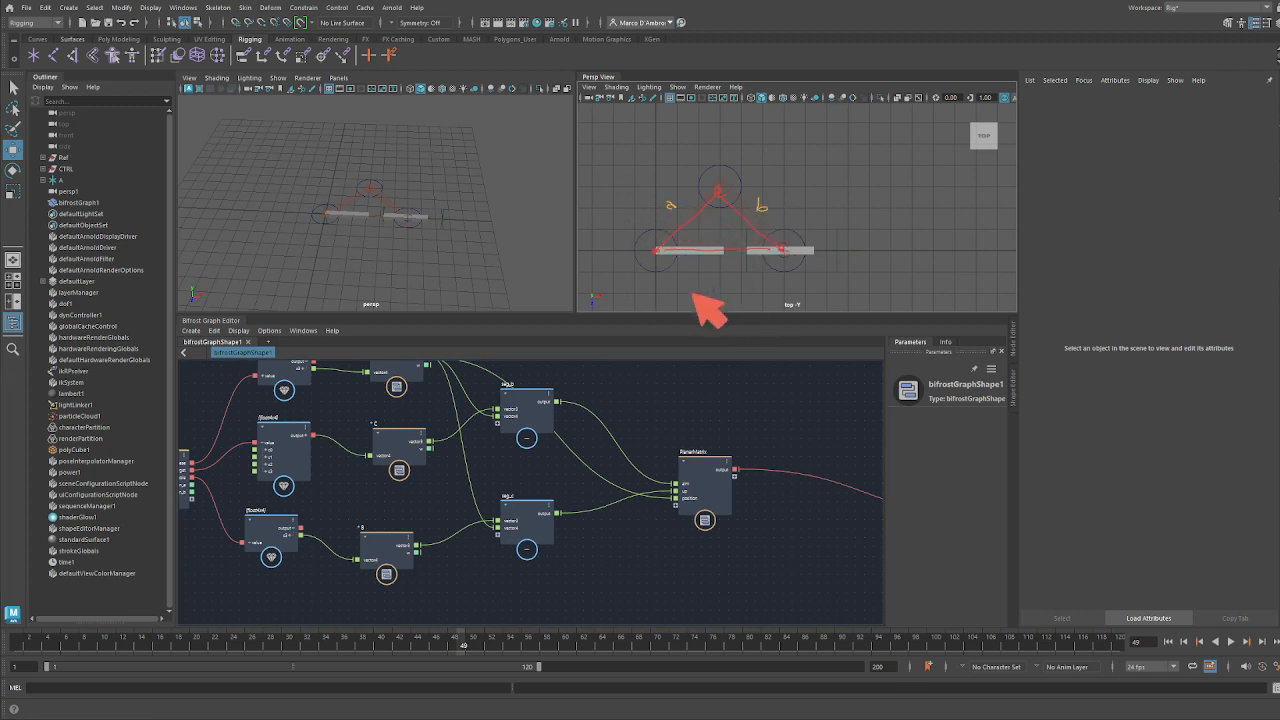
left_click_drag(712, 267, 709, 272)
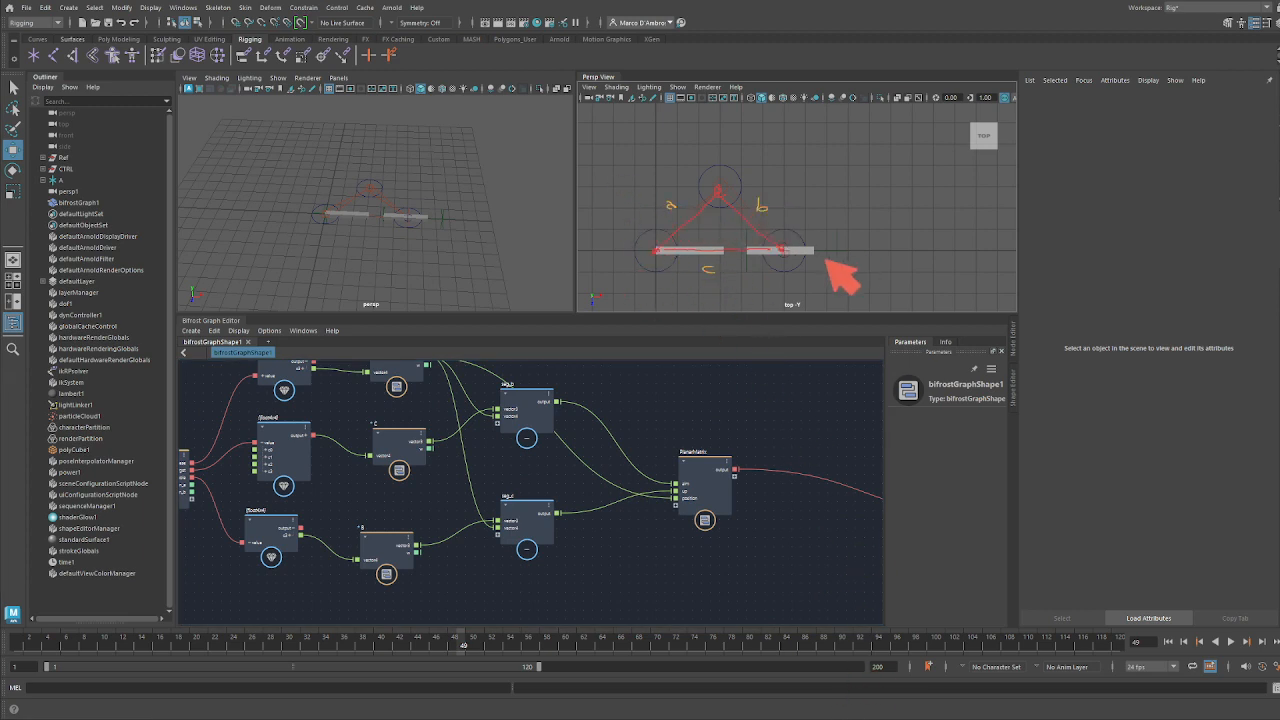
mouse_move(812, 272)
left_mouse_down()
mouse_move(804, 260)
mouse_move(795, 270)
left_mouse_up()
left_click_drag(640, 258, 641, 268)
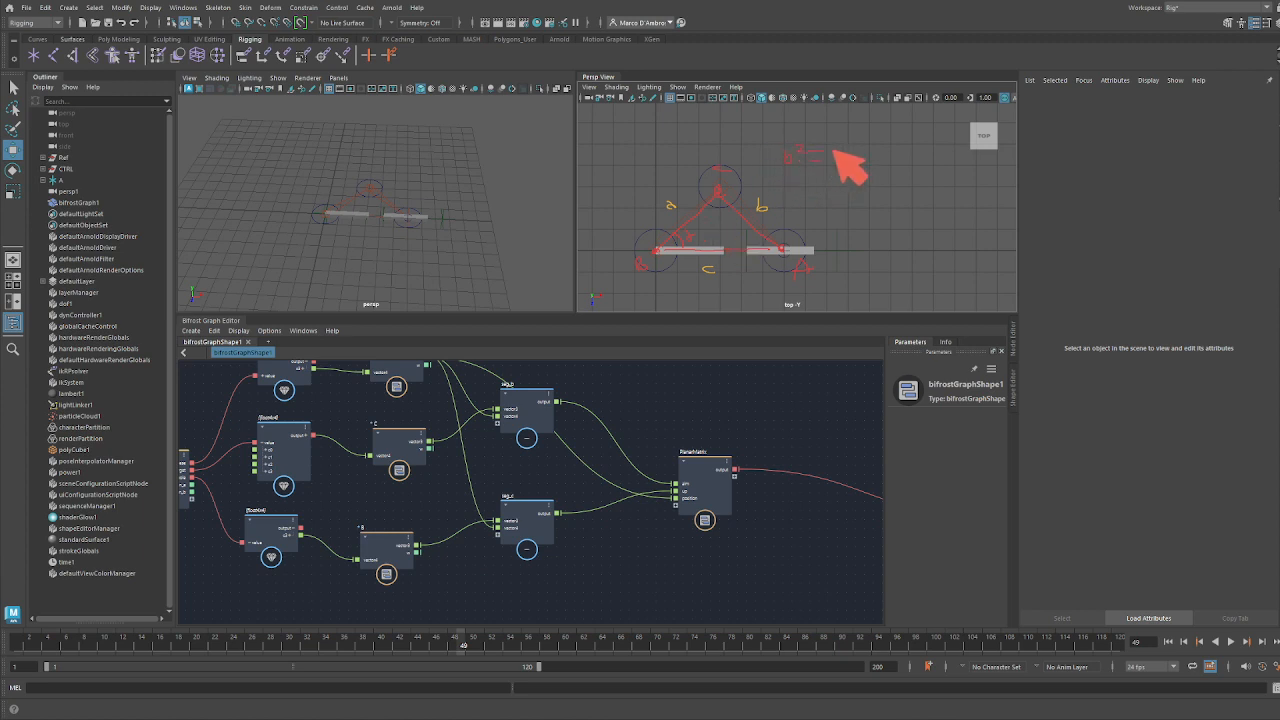
Write the law of cosines b² = a² + c² − 2ac cos γ beside the triangle, and below it the form solved for cos γ
left_click_drag(869, 154, 877, 157)
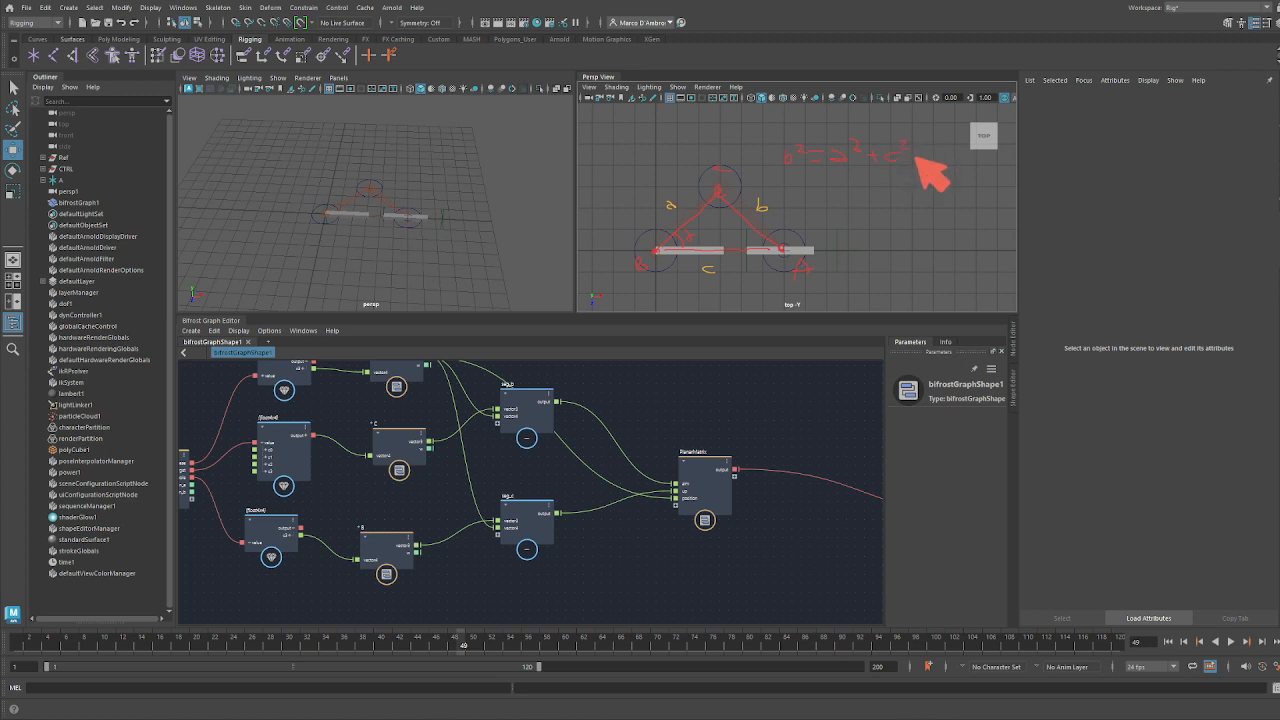
left_click_drag(916, 157, 1063, 151)
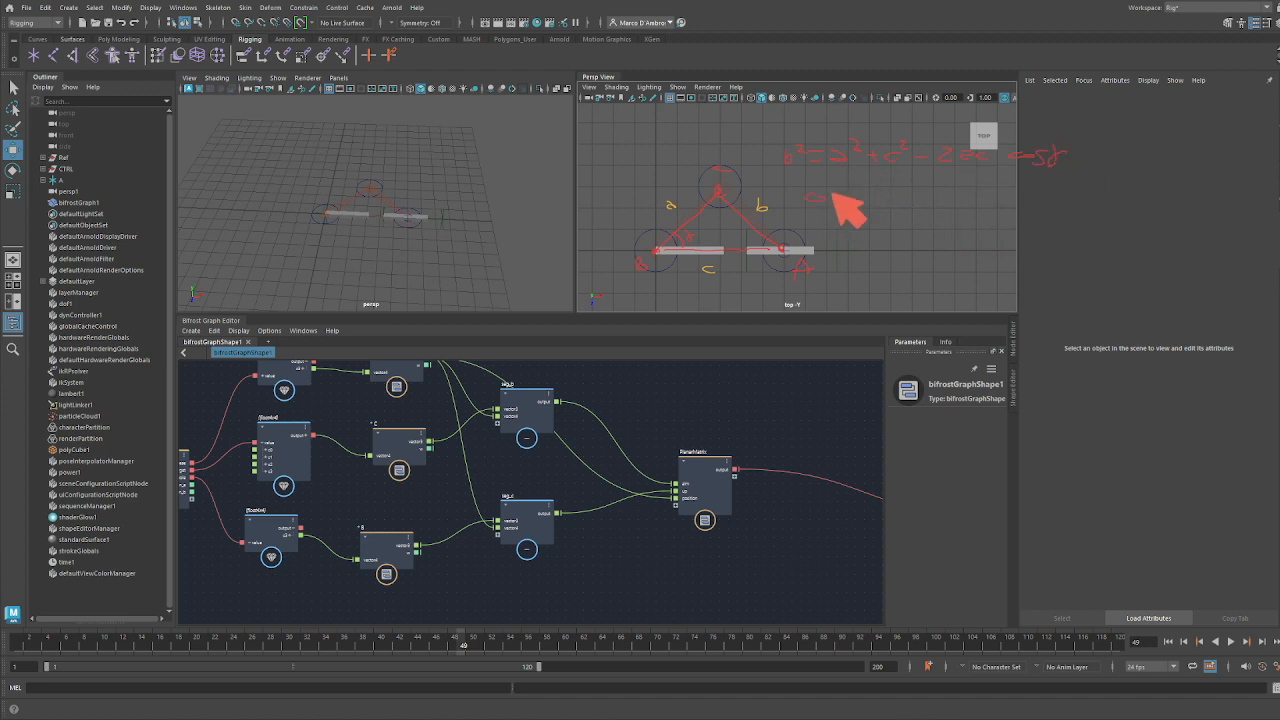
left_click_drag(873, 195, 888, 194)
left_click_drag(873, 202, 889, 201)
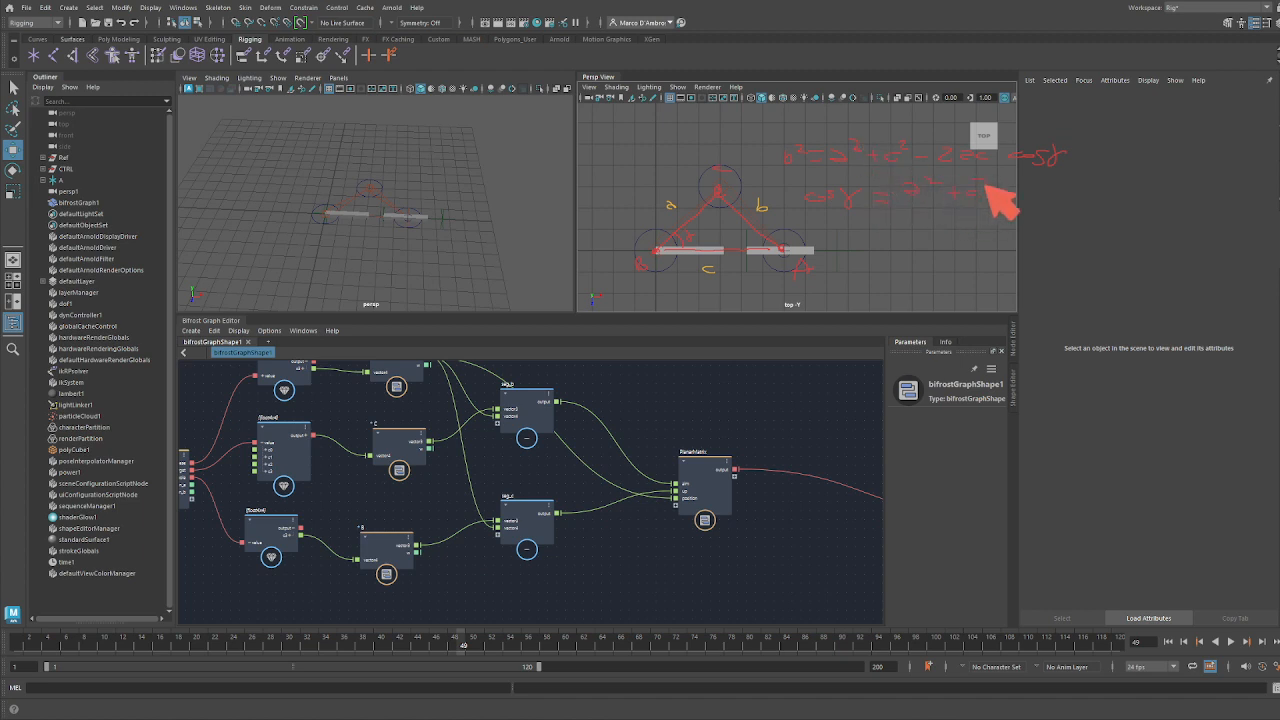
left_click_drag(1064, 186, 1072, 181)
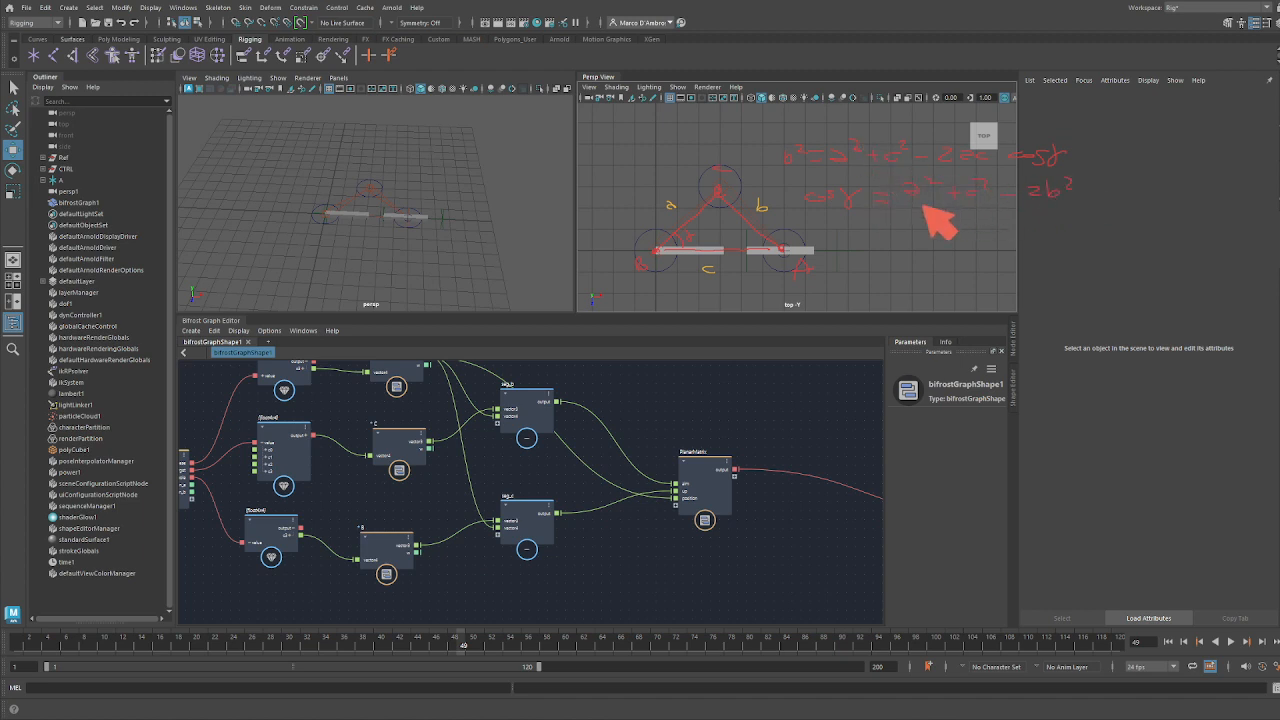
left_click_drag(912, 206, 1088, 204)
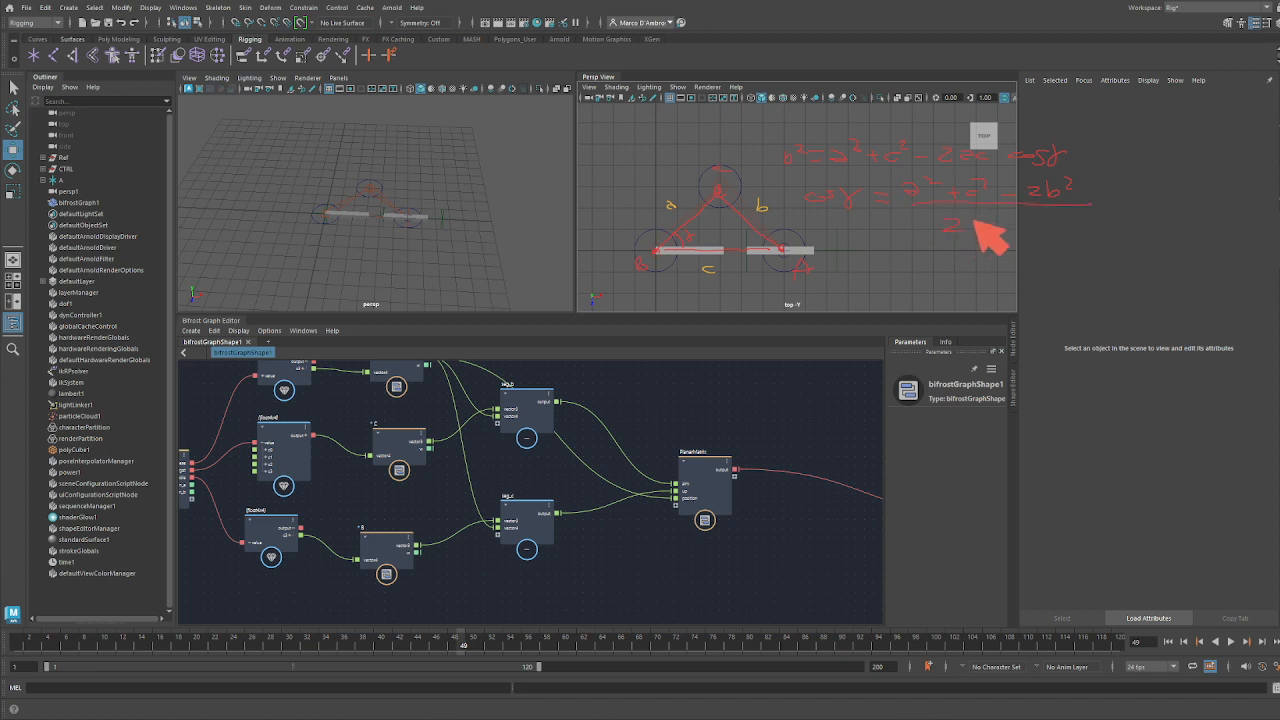
left_click_drag(968, 224, 988, 227)
mouse_move(1013, 219)
left_mouse_down()
mouse_move(980, 220)
mouse_move(1015, 224)
left_mouse_up()
Move the float4x4 and output nodes farther away from the PlanarMatrix node to make room in the graph
middle_click_drag(612, 476, 356, 429, "alt")
left_click_drag(791, 518, 652, 440)
left_click_drag(676, 467, 746, 435)
left_click(514, 512)
Create an empty compound node and go back up to the bifrostGraphShape1 level
middle_click_drag(548, 502, 590, 498, "alt")
scroll(597, 505, "up", 1)
key("Tab")
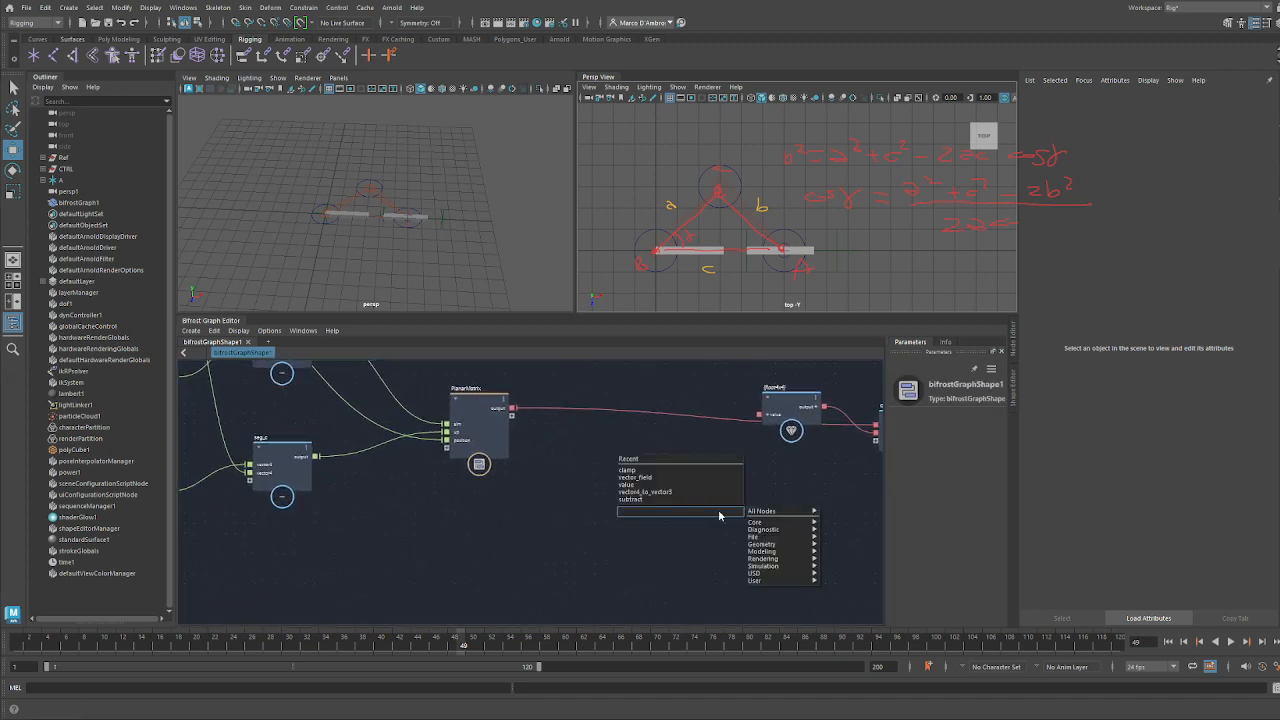
key("Escape")
key("ctrl+g")
left_click_drag(718, 511, 397, 510)
key("Return")
left_click(242, 352)
Connect the graph input's len_a and len_b ports to new input ports on the compound node
middle_click_drag(364, 512, 693, 512, "alt")
left_click_drag(366, 438, 711, 512)
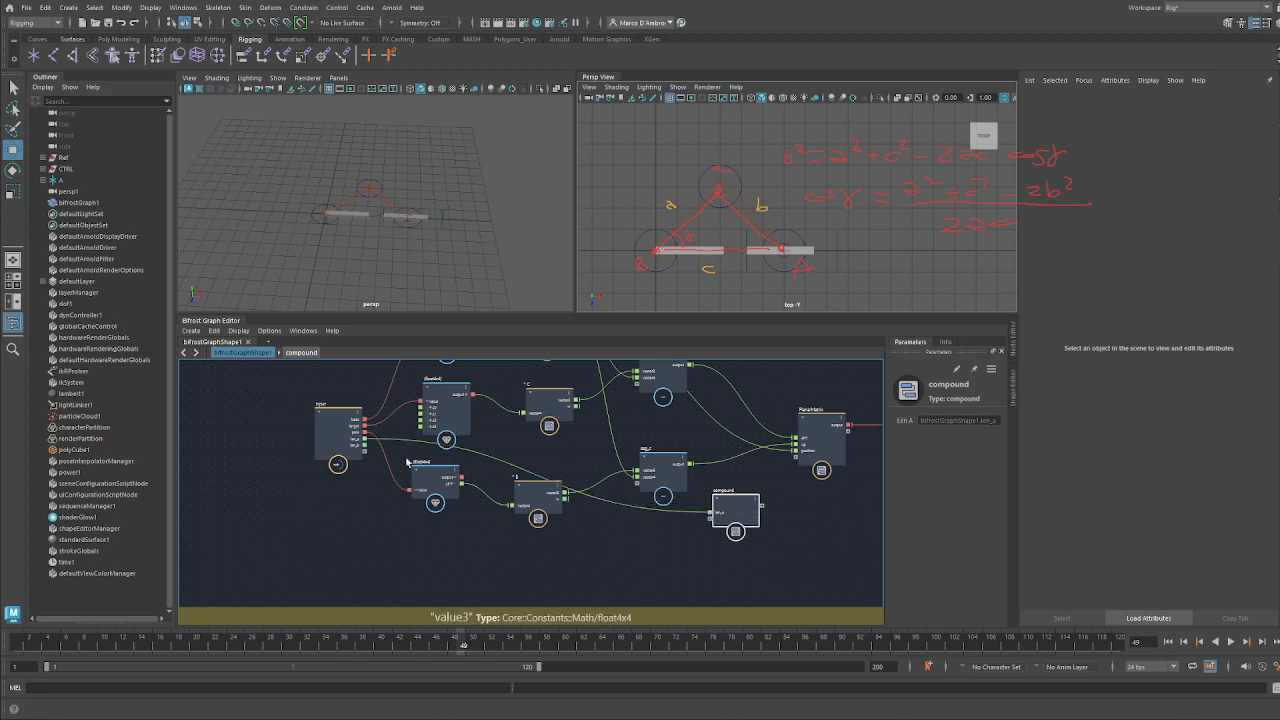
left_click_drag(364, 446, 712, 519)
middle_click_drag(740, 520, 493, 533, "alt")
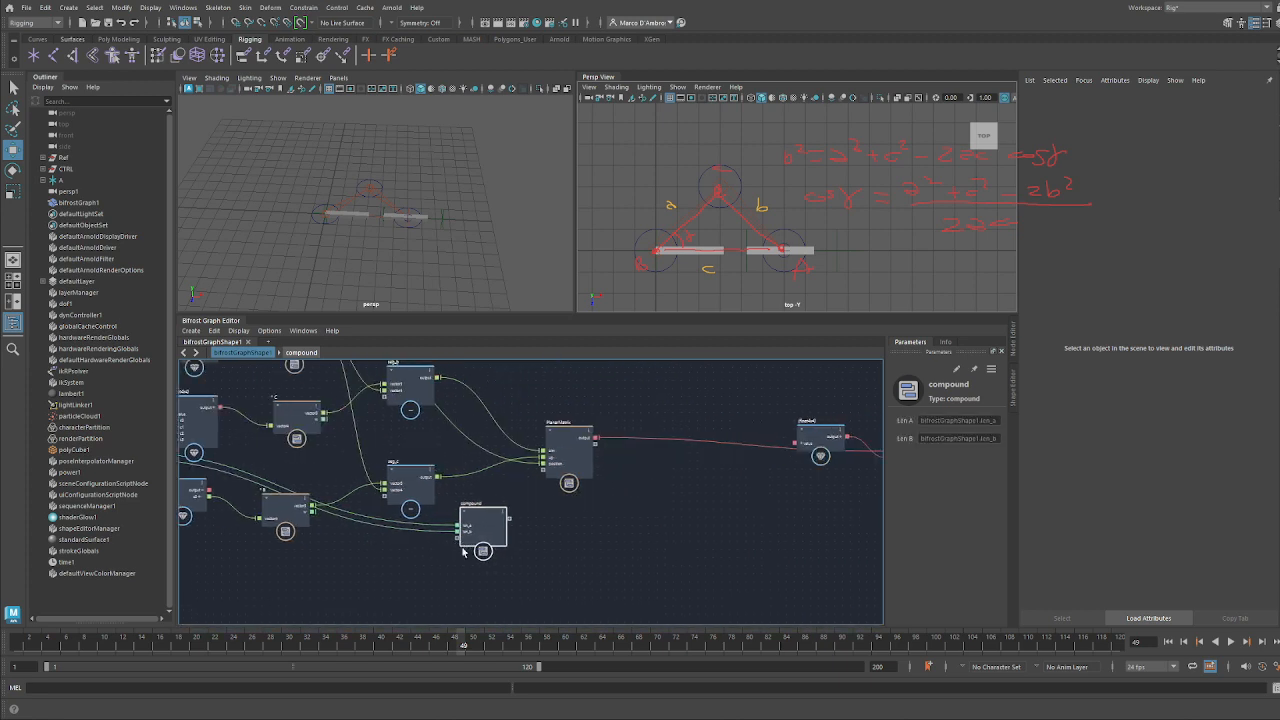
Move the compound node farther from seg_c and add a length node in front of it
left_click_drag(502, 531, 681, 523)
scroll(510, 523, "up", 2)
key("Tab")
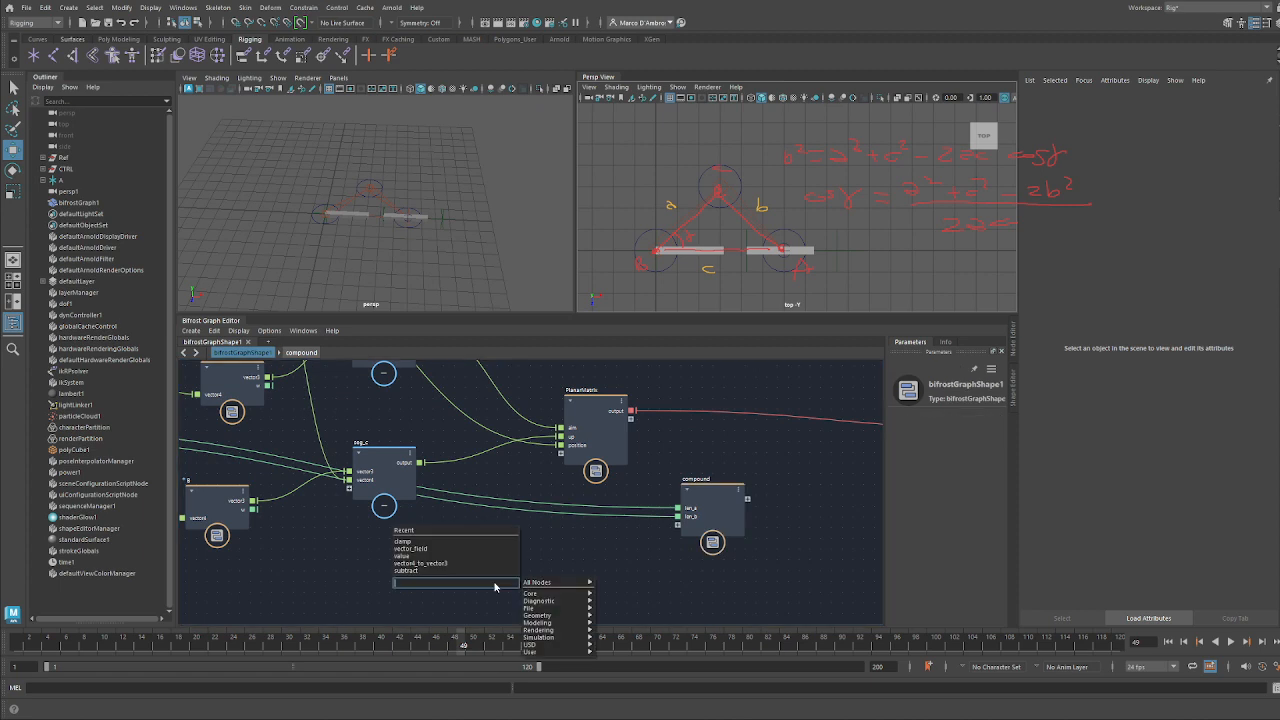
type("length")
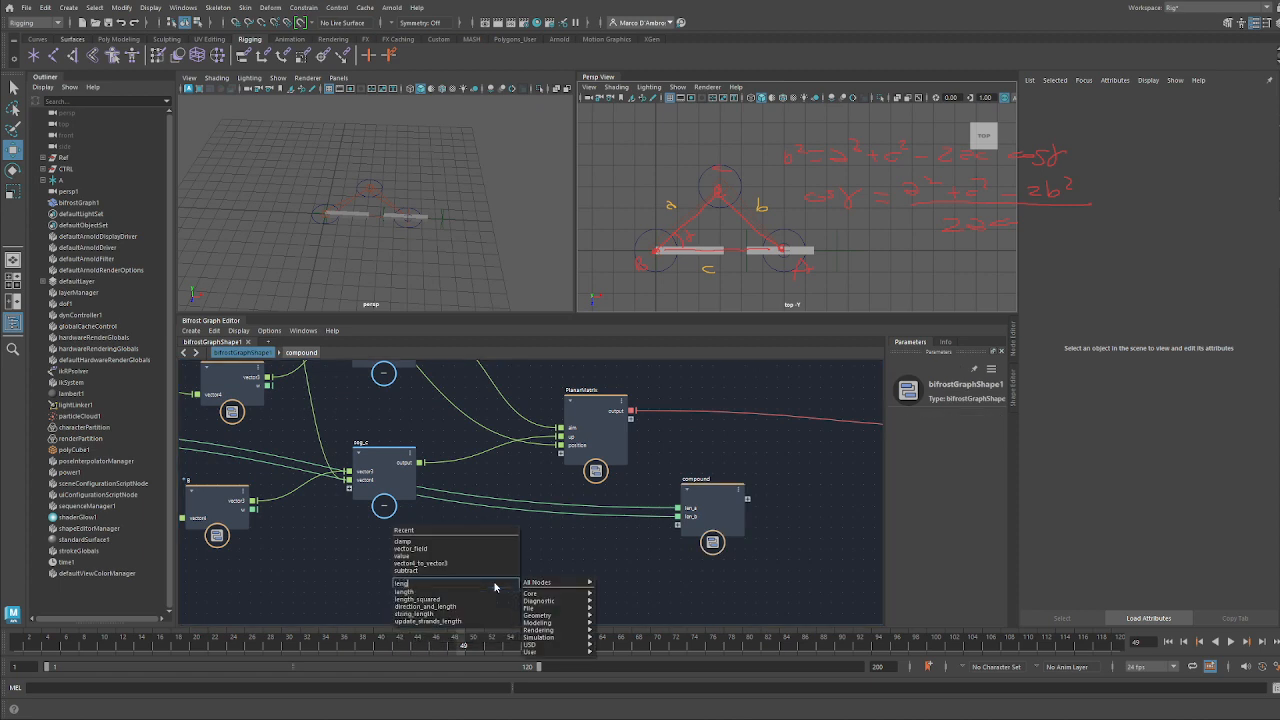
key("Return")
left_click(535, 541)
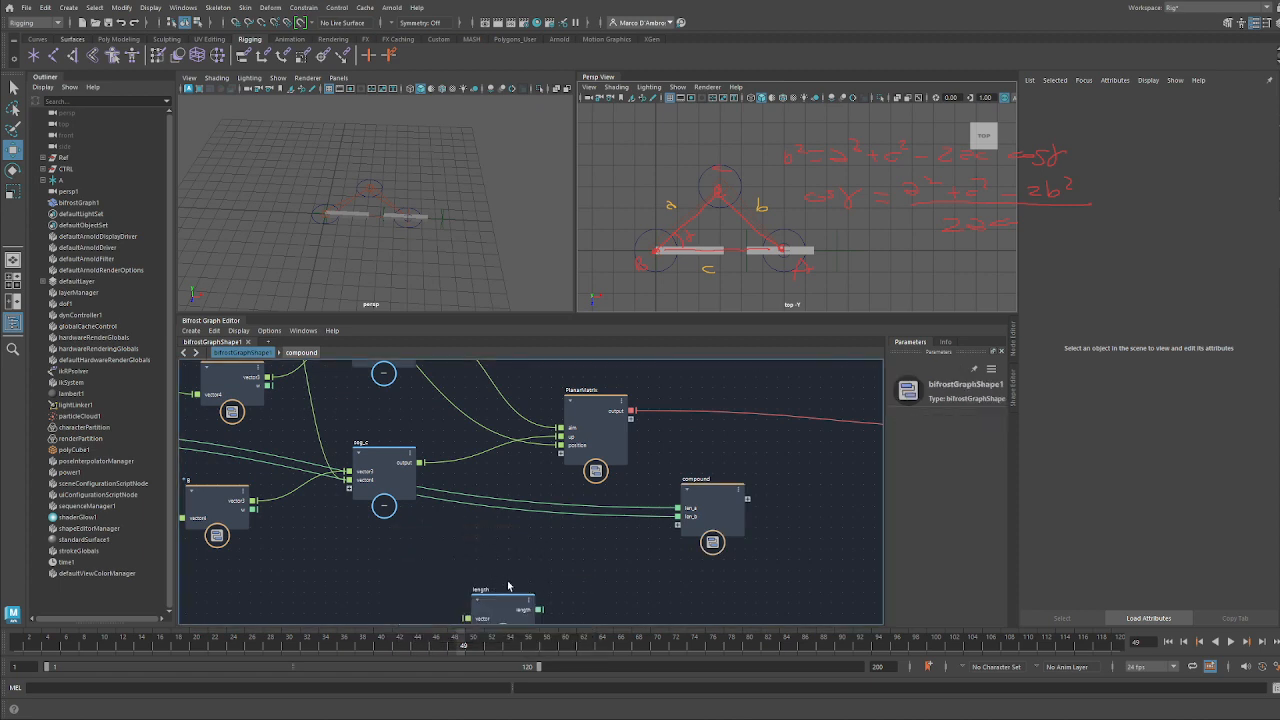
left_click_drag(502, 607, 551, 531)
scroll(551, 528, "down", 2)
middle_click_drag(492, 523, 478, 573, "alt")
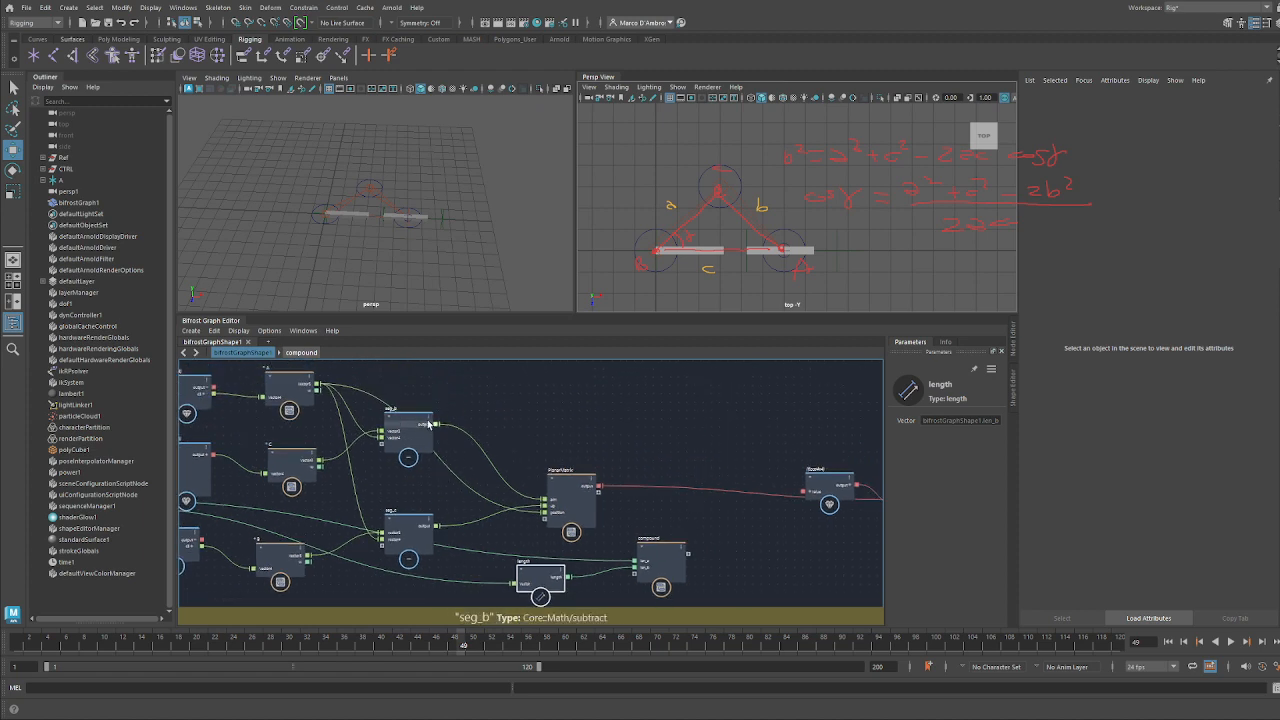
Undo the length node's insertion into the len_b connection, and feed seg_b's output through the length node into a new compound input
left_click_drag(437, 424, 503, 588)
key("ctrl+z")
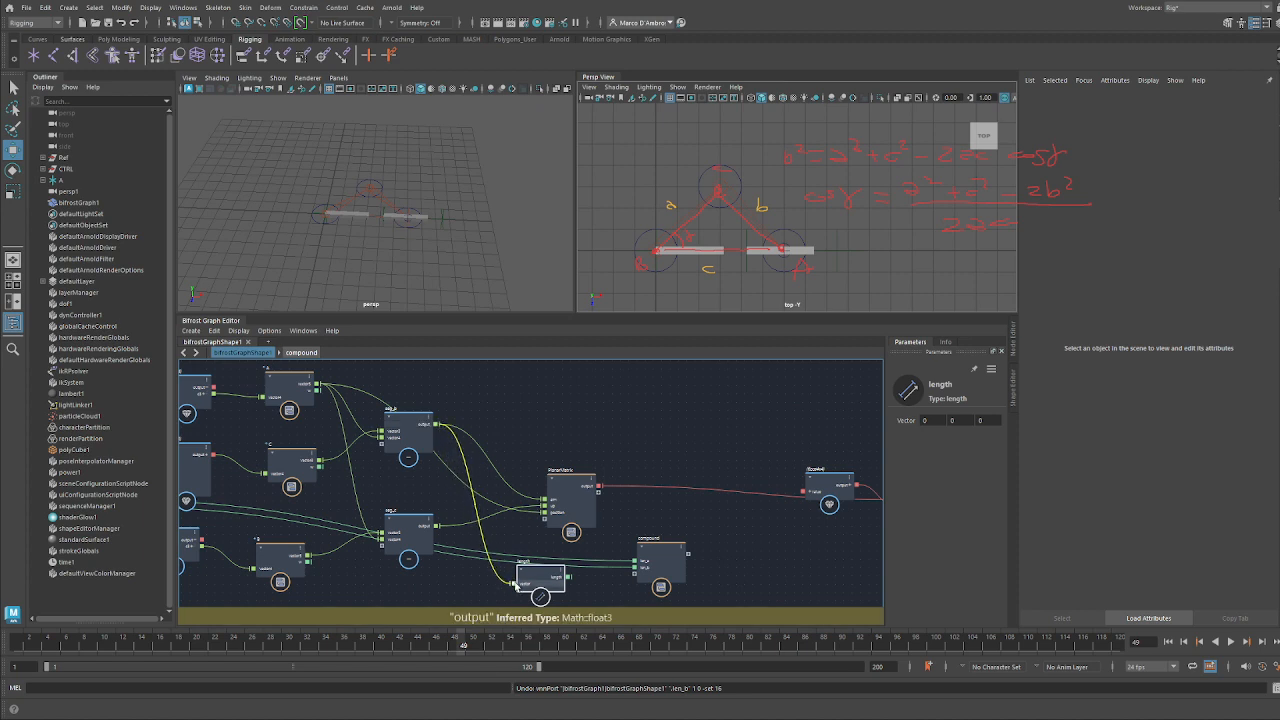
scroll(540, 560, "up", 5)
left_click_drag(499, 500, 628, 496)
Rename the compound's len_a and len_b input ports to seg_a and seg_b
right_click(645, 470)
left_click(668, 476)
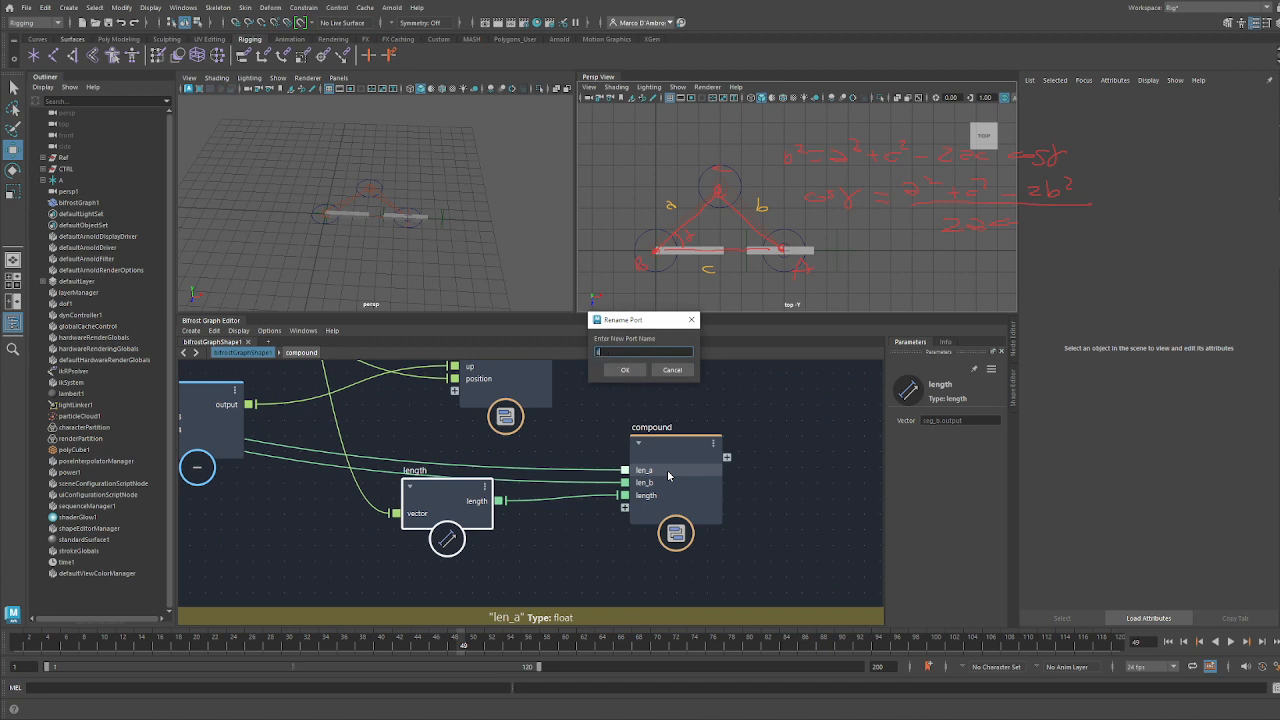
type("seg_a")
key("ctrl+a")
key("Return")
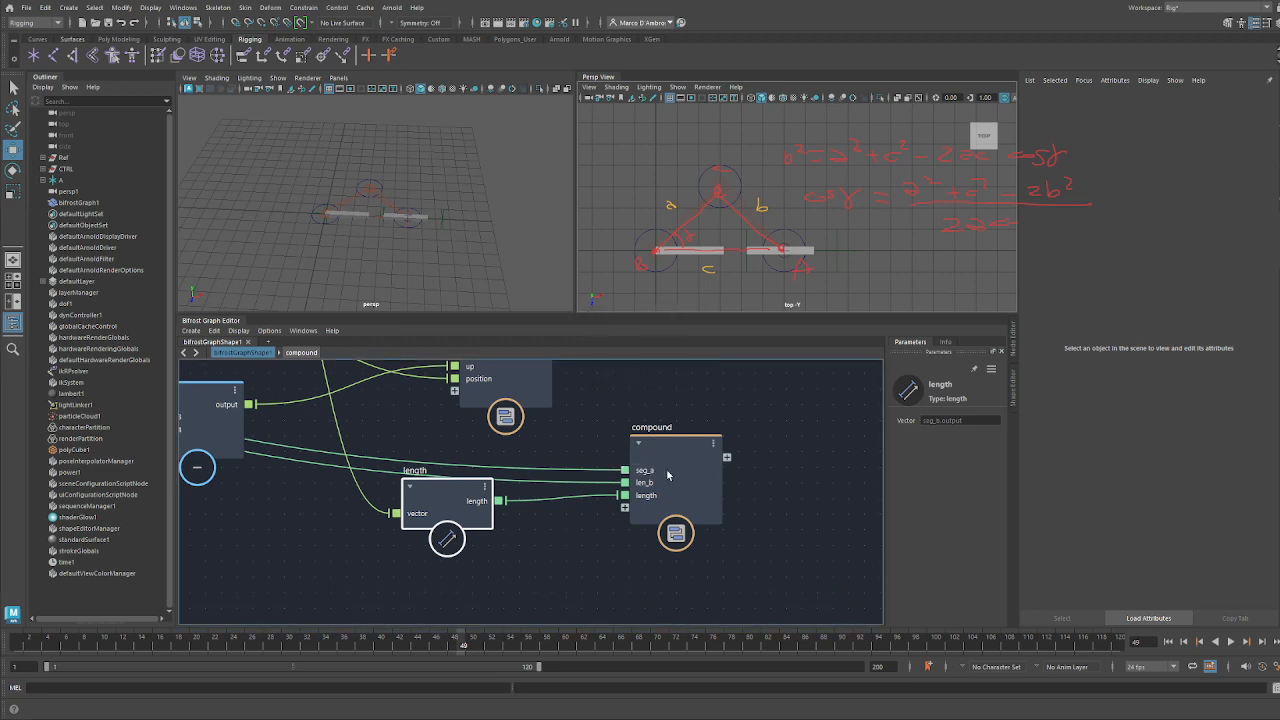
right_click(650, 482)
left_click(683, 489)
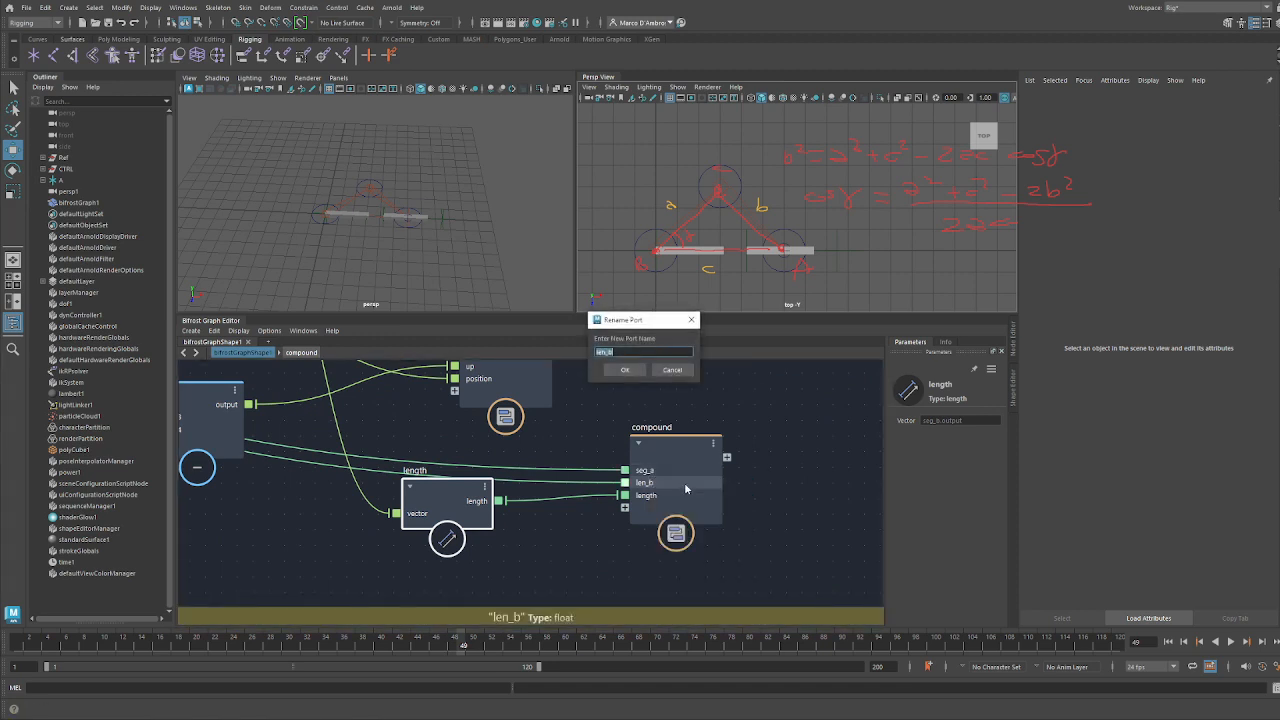
type("seg_b")
key("Return")
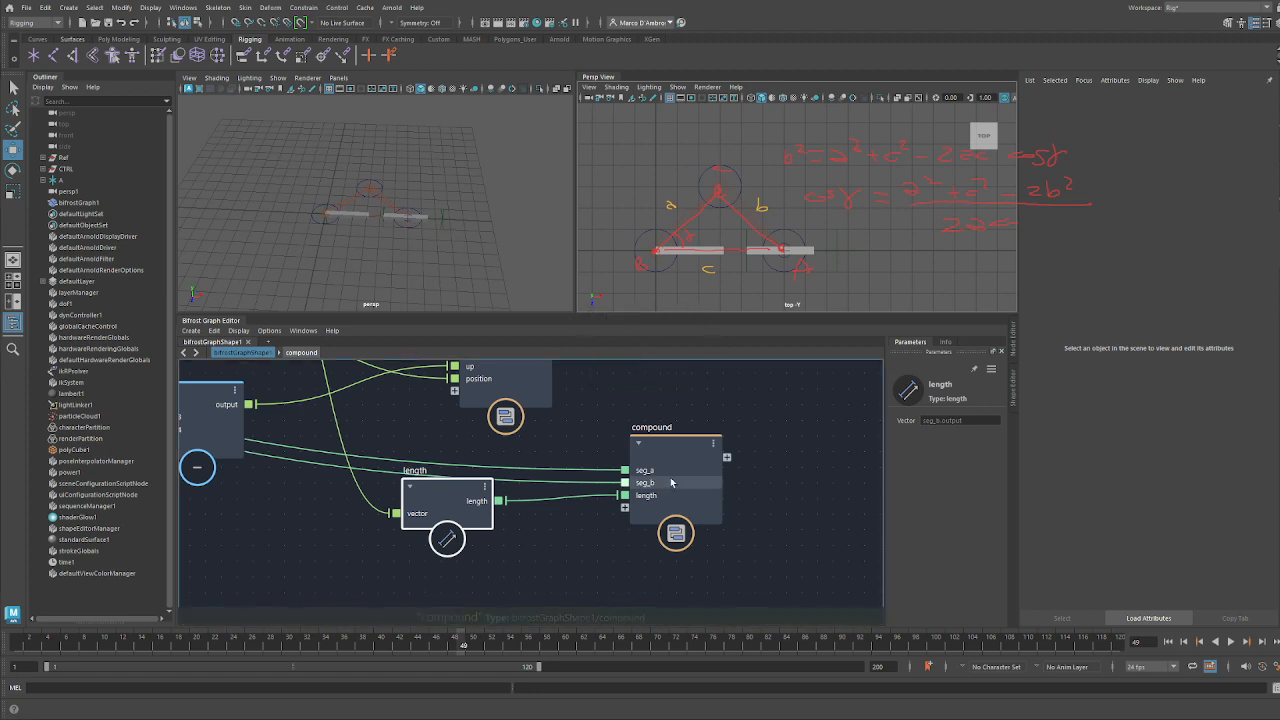
Rename the compound's length input port to seg_c
right_click(646, 495)
left_click(705, 506)
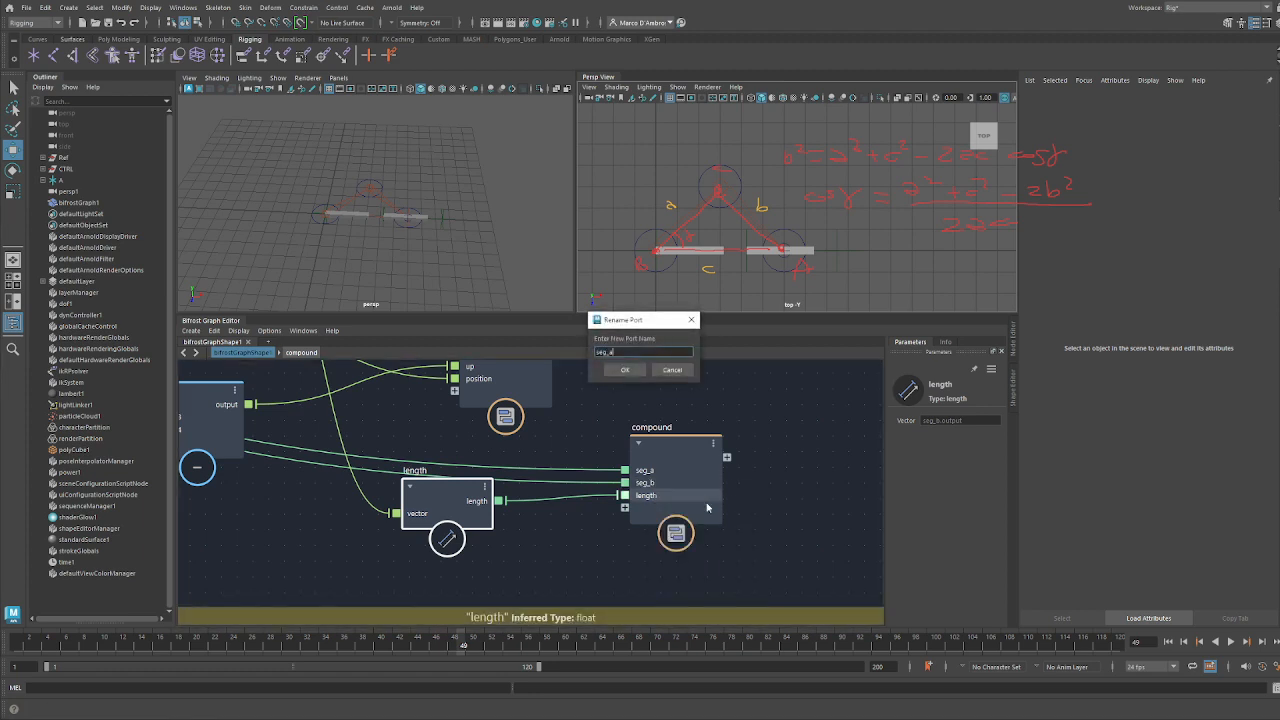
type("seg_c")
key("Return")
Enter the compound and move its output node far away from the input node to make working space
double_click(640, 452)
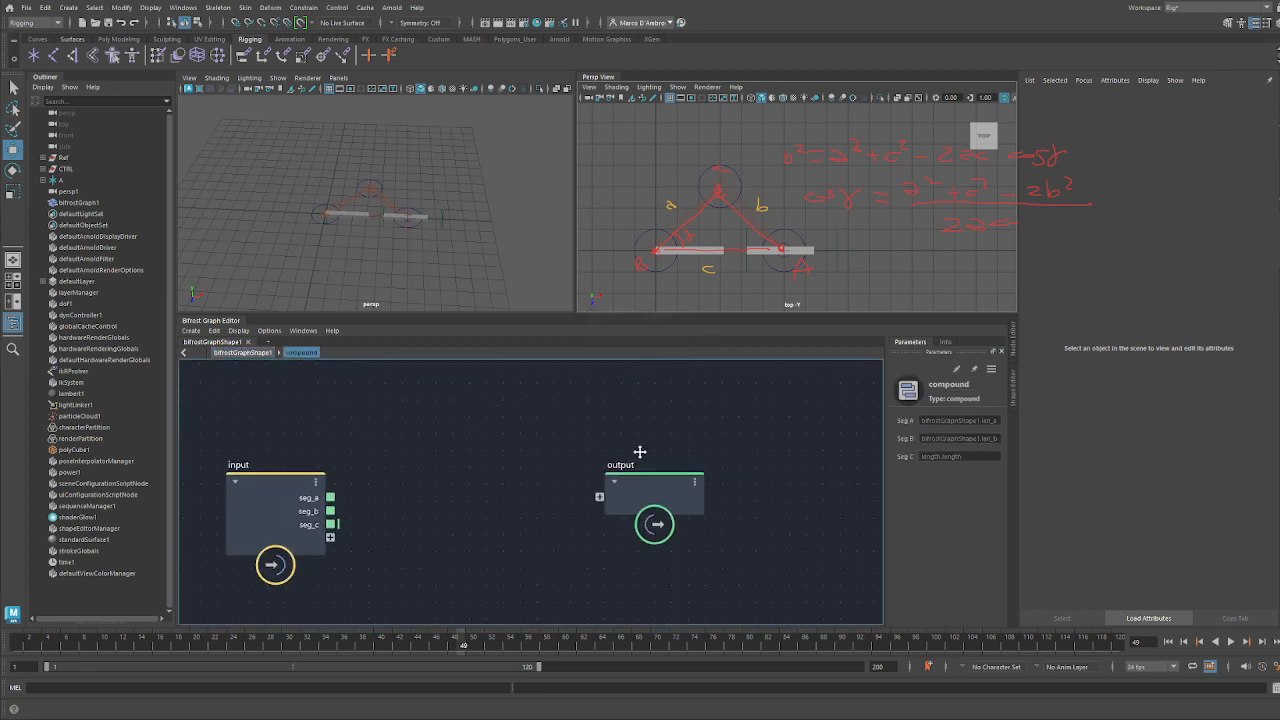
scroll(640, 452, "down", 4)
middle_click_drag(712, 464, 528, 462, "alt")
left_click_drag(381, 464, 771, 465)
scroll(771, 465, "up", 3)
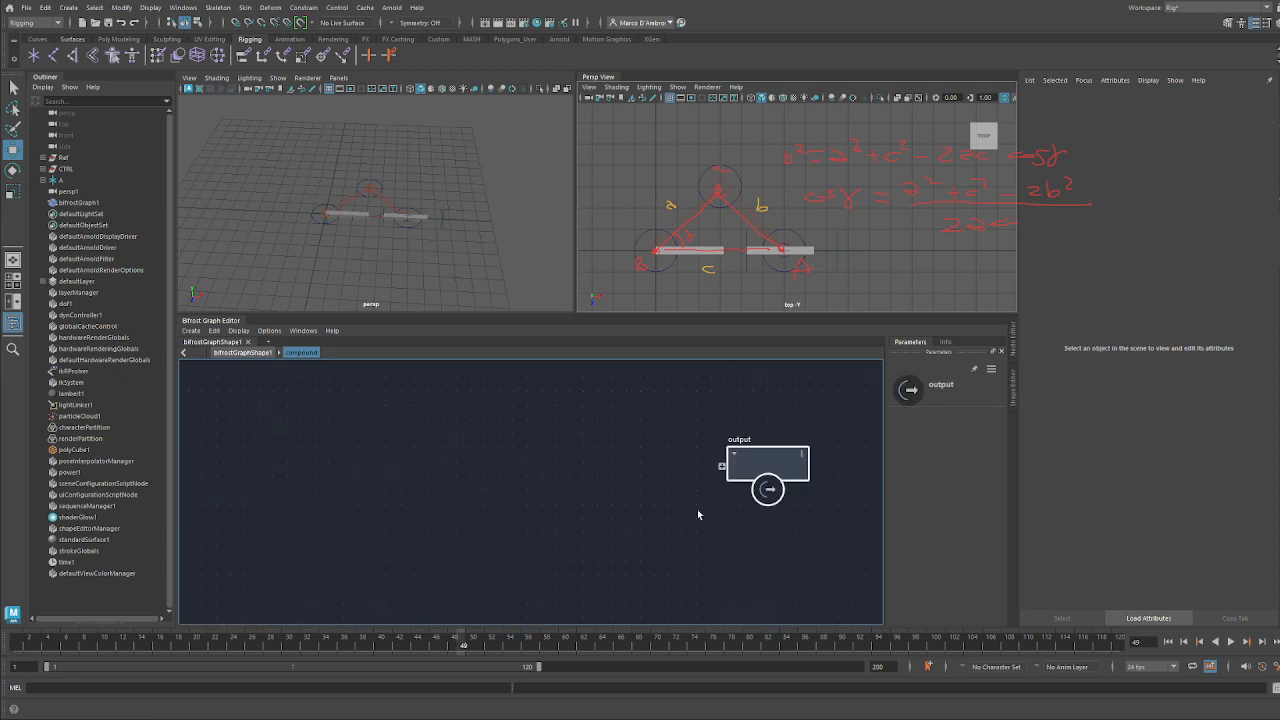
middle_click_drag(804, 491, 554, 489, "alt")
left_click_drag(545, 472, 746, 471)
Add a value node between the input and output nodes inside the compound
left_click(470, 482)
key("Tab")
type("val")
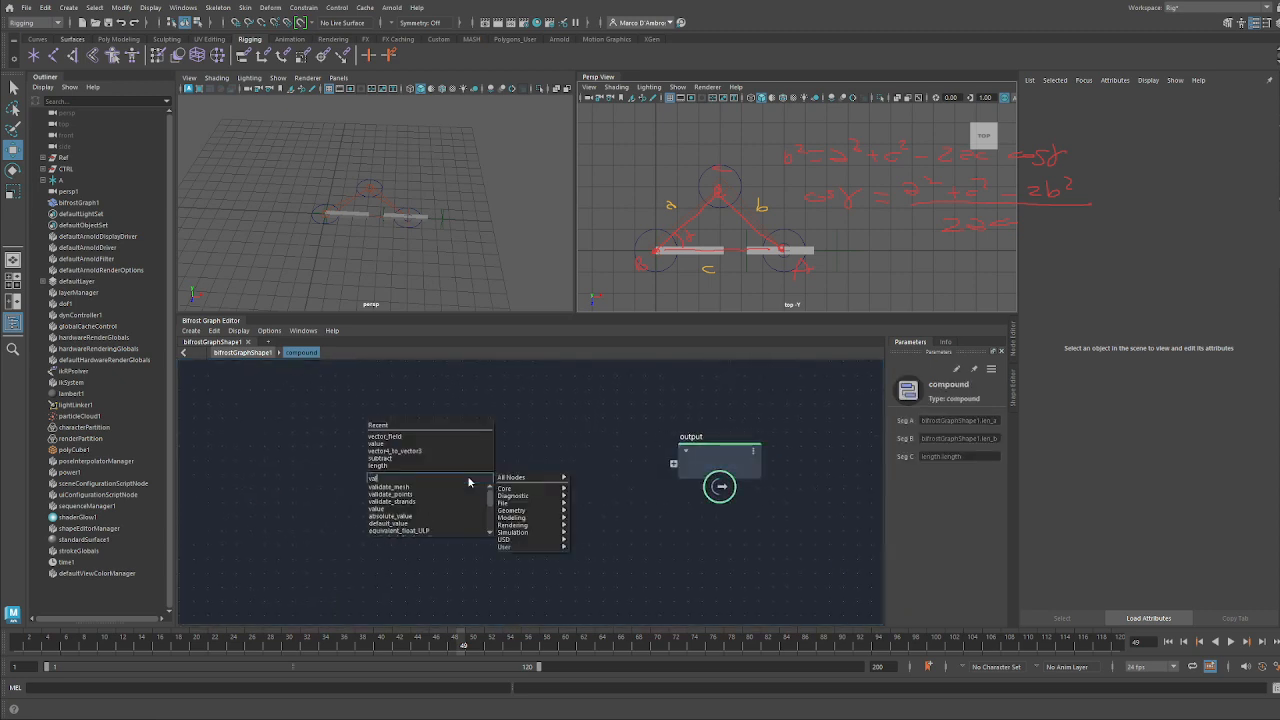
left_click(460, 508)
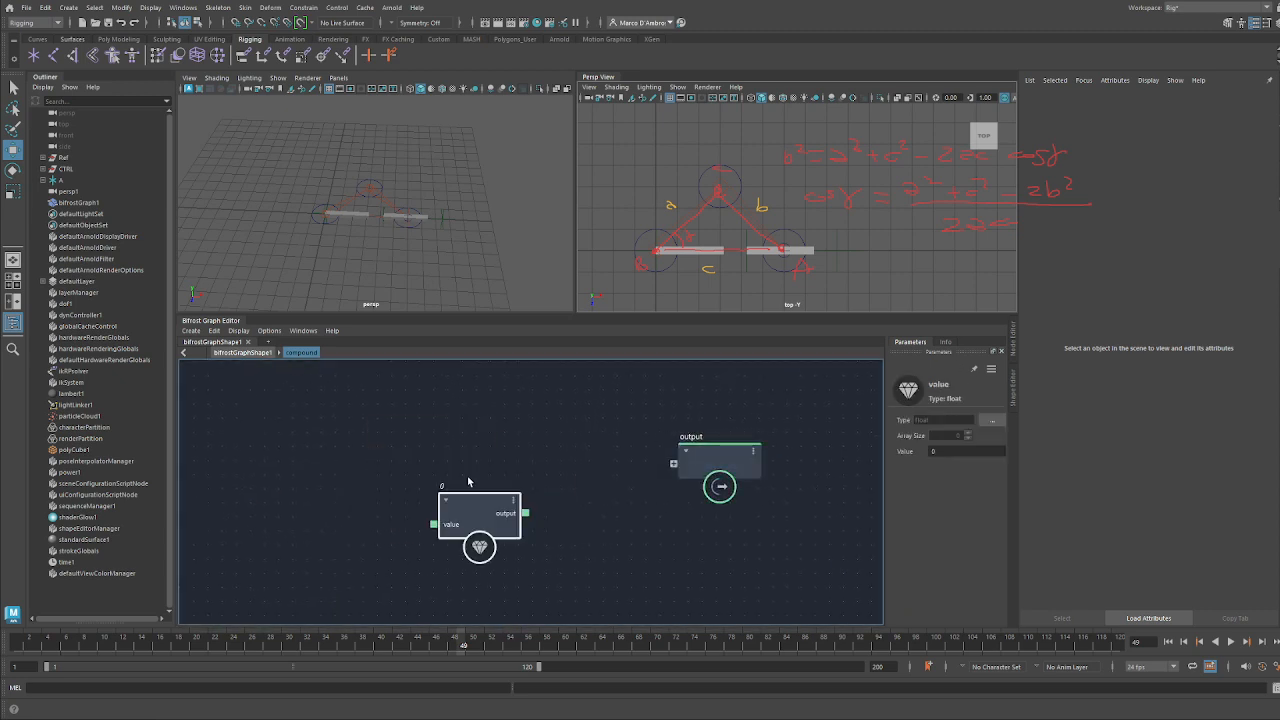
Delete the float value node from the compound
left_click(993, 424)
left_click(716, 443)
key("Delete")
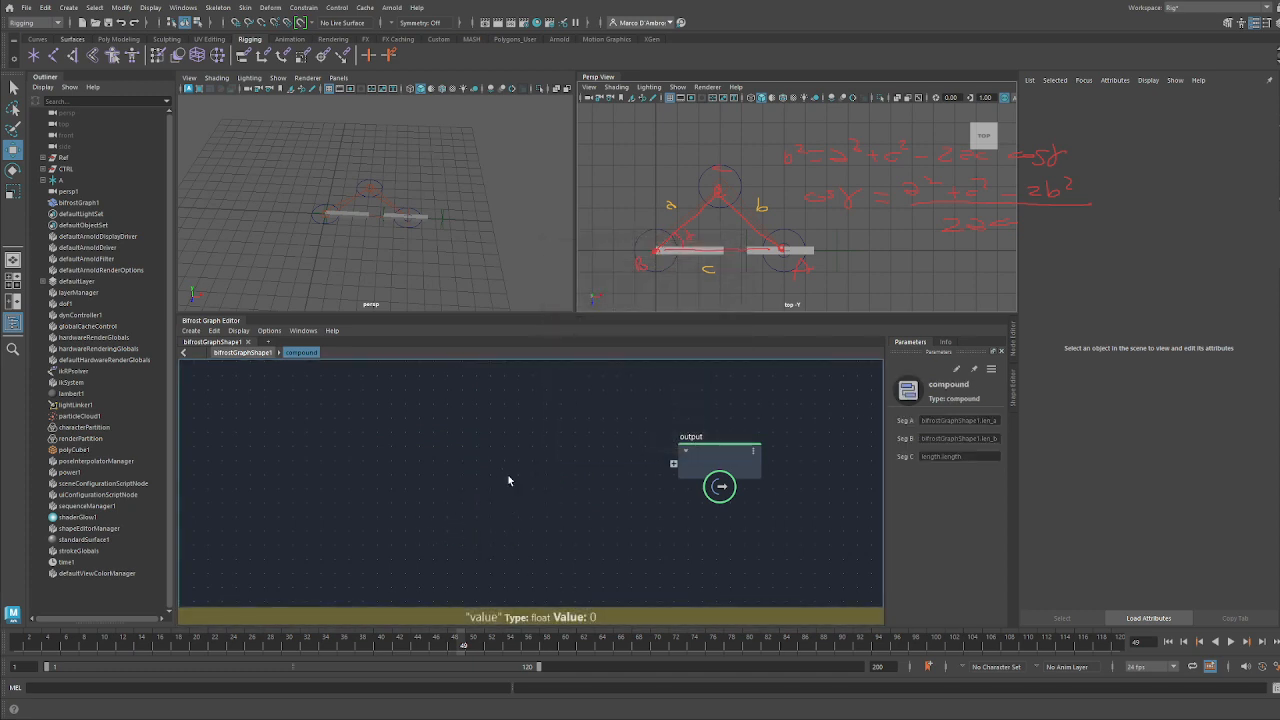
Add an SRT_to_matrix node and connect its transform to the compound's output node
key("Tab")
type("srt")
key("Return")
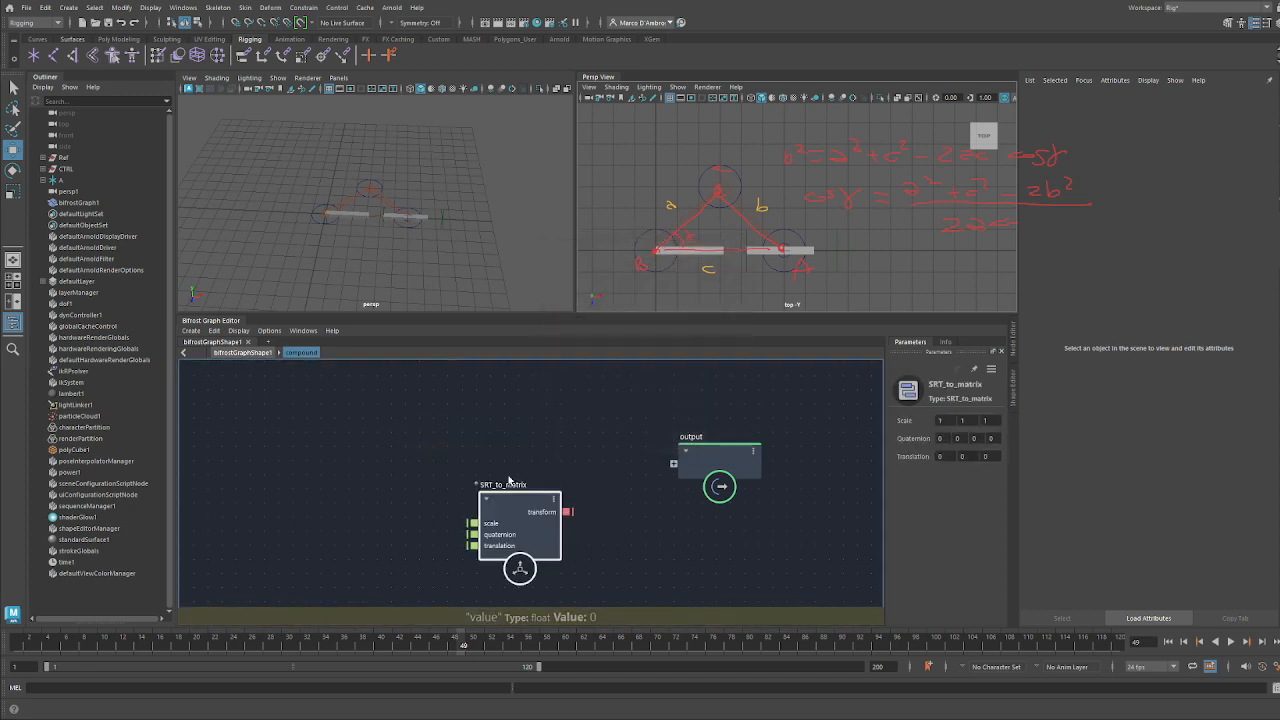
left_click_drag(566, 511, 708, 461)
left_click_drag(518, 513, 583, 450)
middle_click_drag(452, 537, 515, 537)
Create an euler_to_quaternion node feeding the quaternion port, and a value node feeding its euler_radians port
right_click(627, 470)
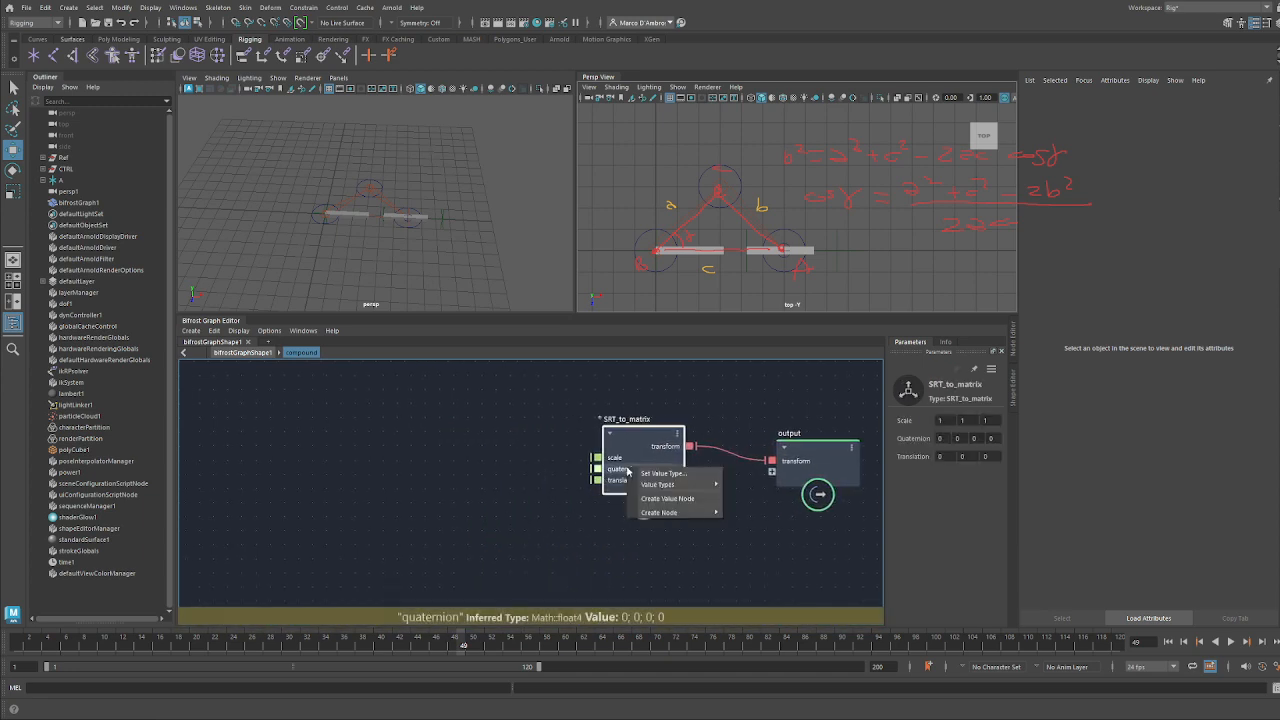
mouse_move(676, 511)
left_click(790, 512)
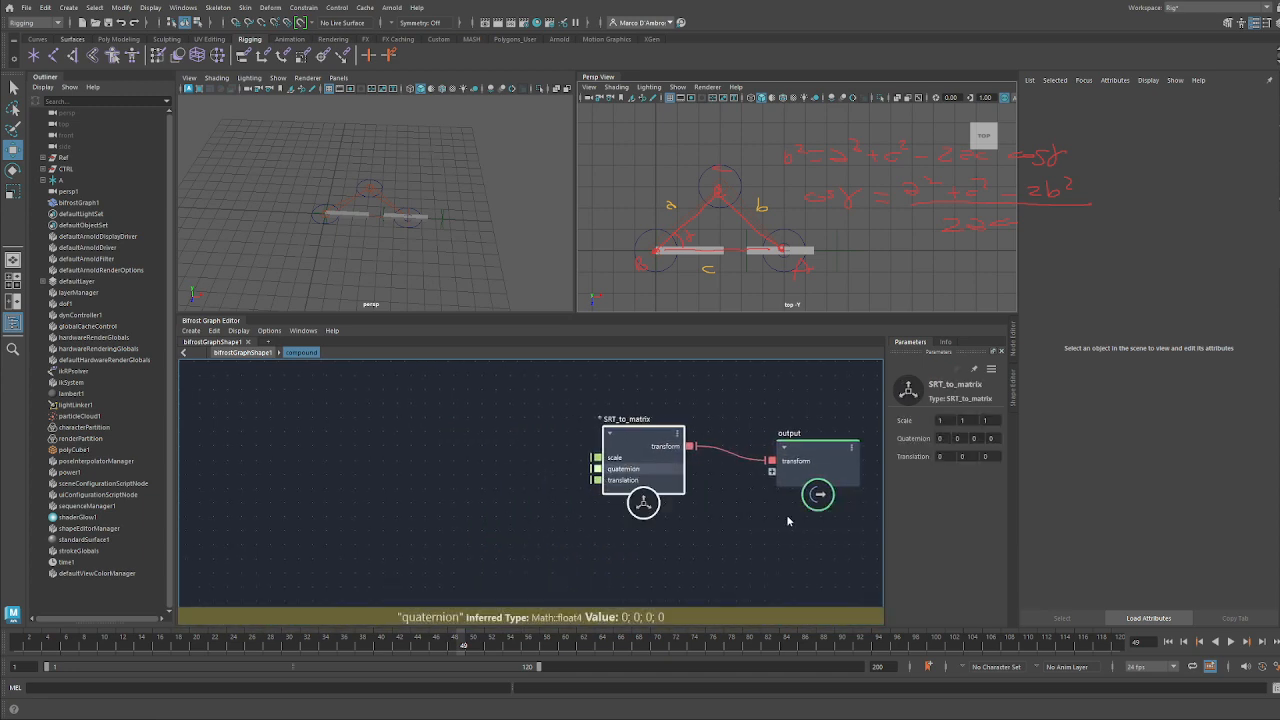
right_click(483, 479)
left_click(522, 510)
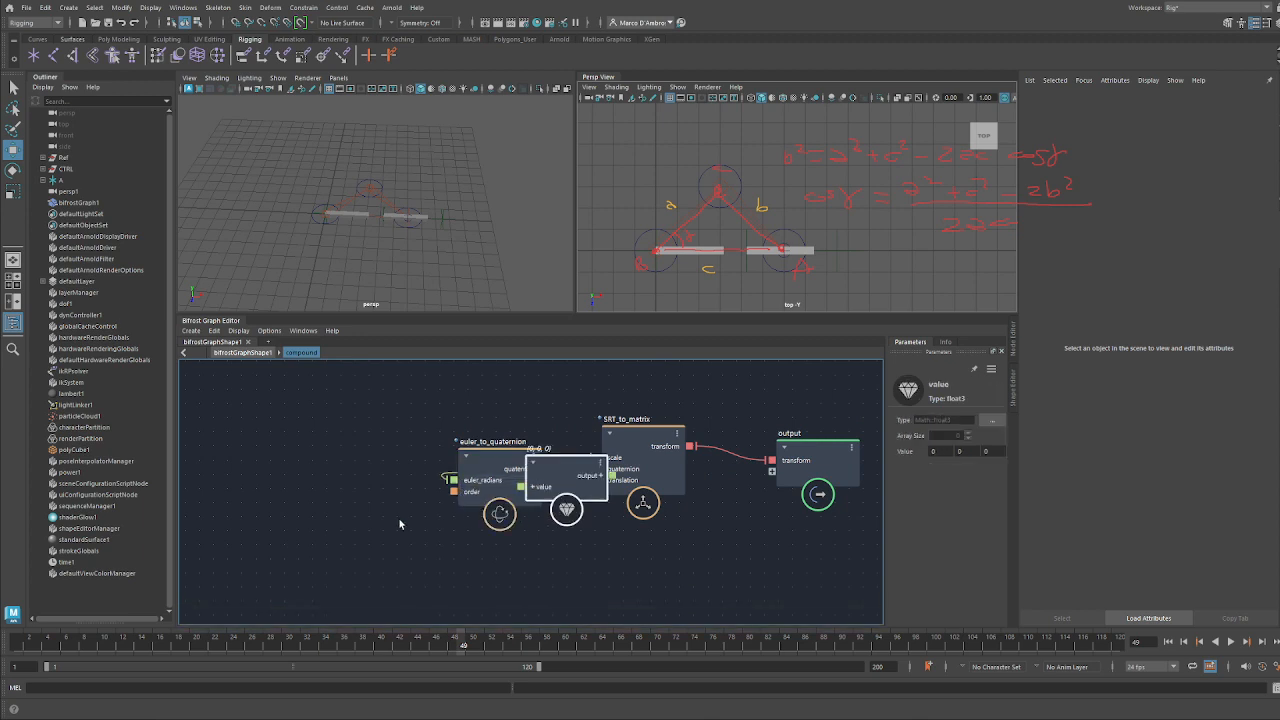
Move the float3 value node ahead of euler_to_quaternion and expand its value port into x, y and z
middle_click_drag(403, 523, 526, 526)
left_click_drag(706, 498, 445, 493)
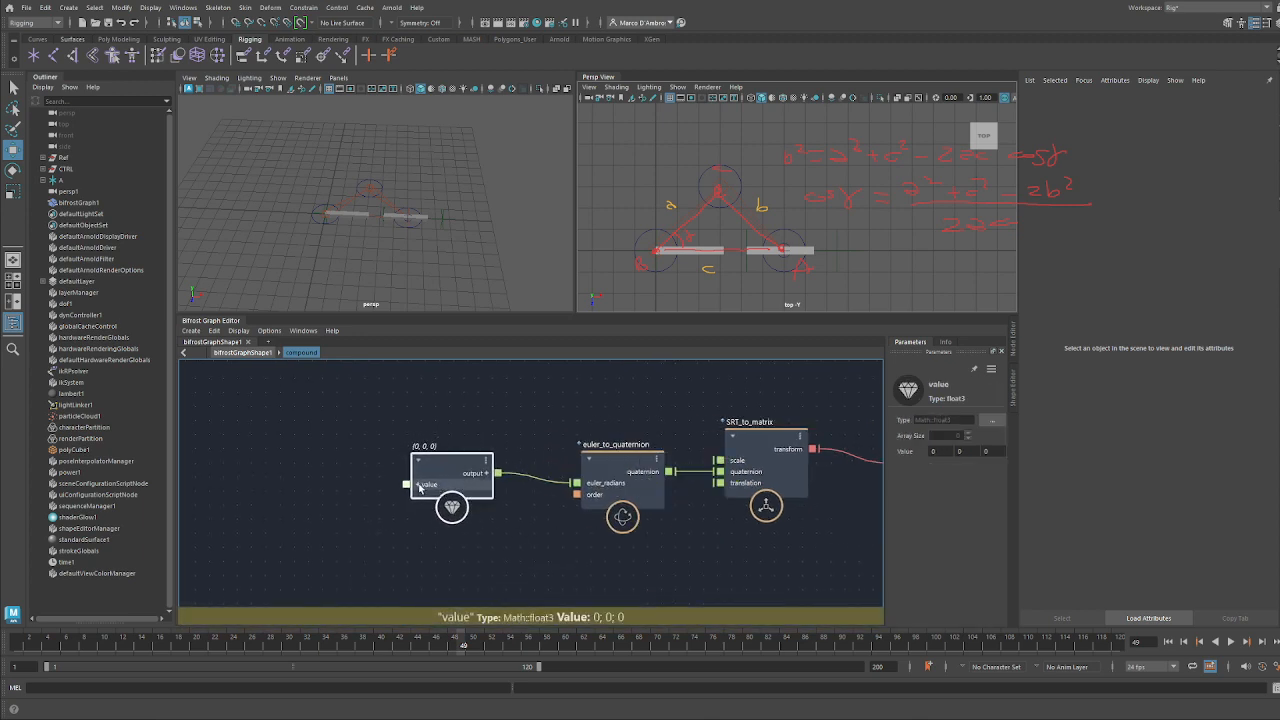
left_click(419, 486)
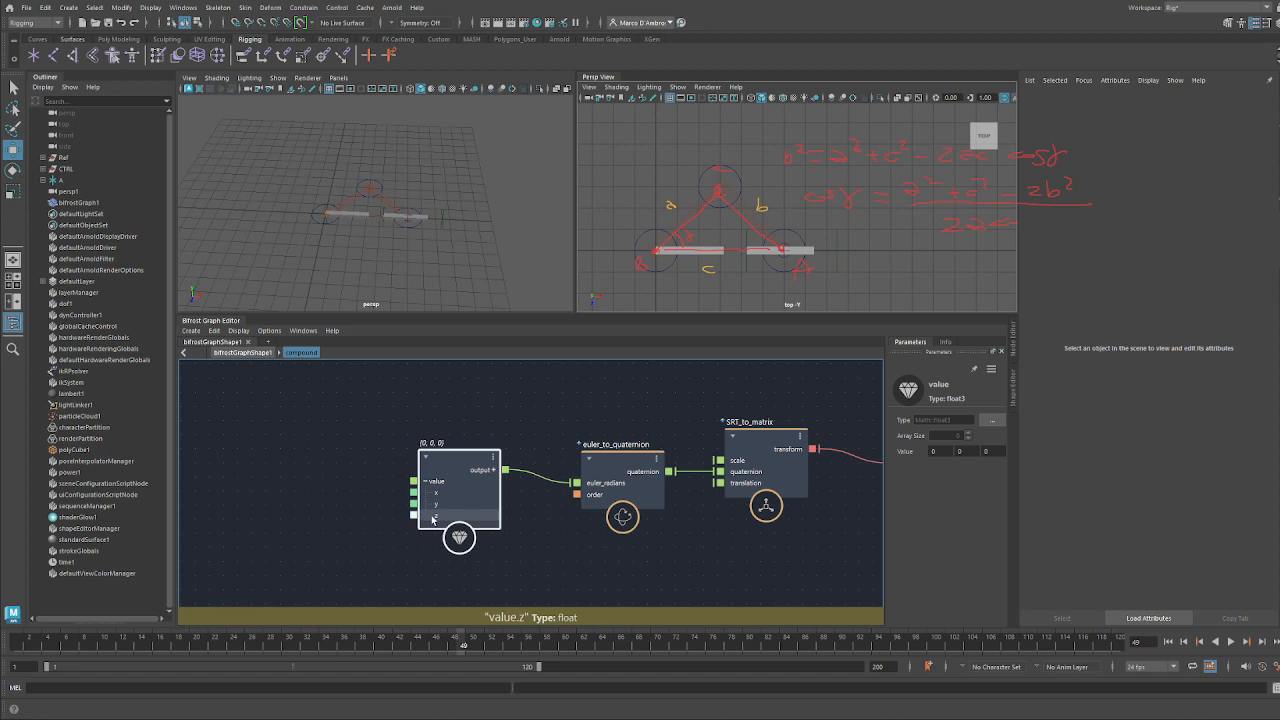
Add a power node beside the compound's input node with its exponent set to 2
middle_click_drag(627, 524, 394, 523, "alt")
scroll(396, 524, "down", 2)
left_click_drag(697, 556, 482, 468)
left_click(283, 400)
middle_click_drag(283, 400, 630, 397, "alt")
middle_click_drag(455, 455, 686, 456, "alt")
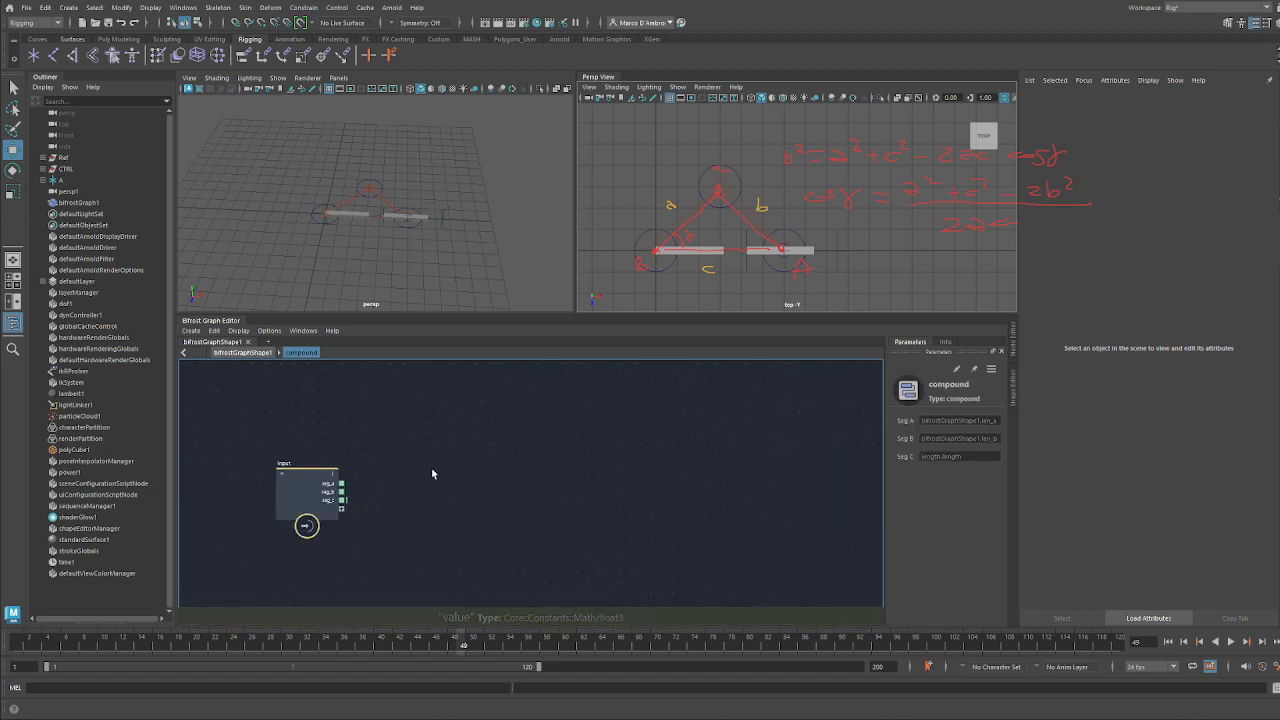
scroll(390, 469, "up", 3)
left_click_drag(241, 469, 235, 441)
left_click(496, 406)
key("Tab")
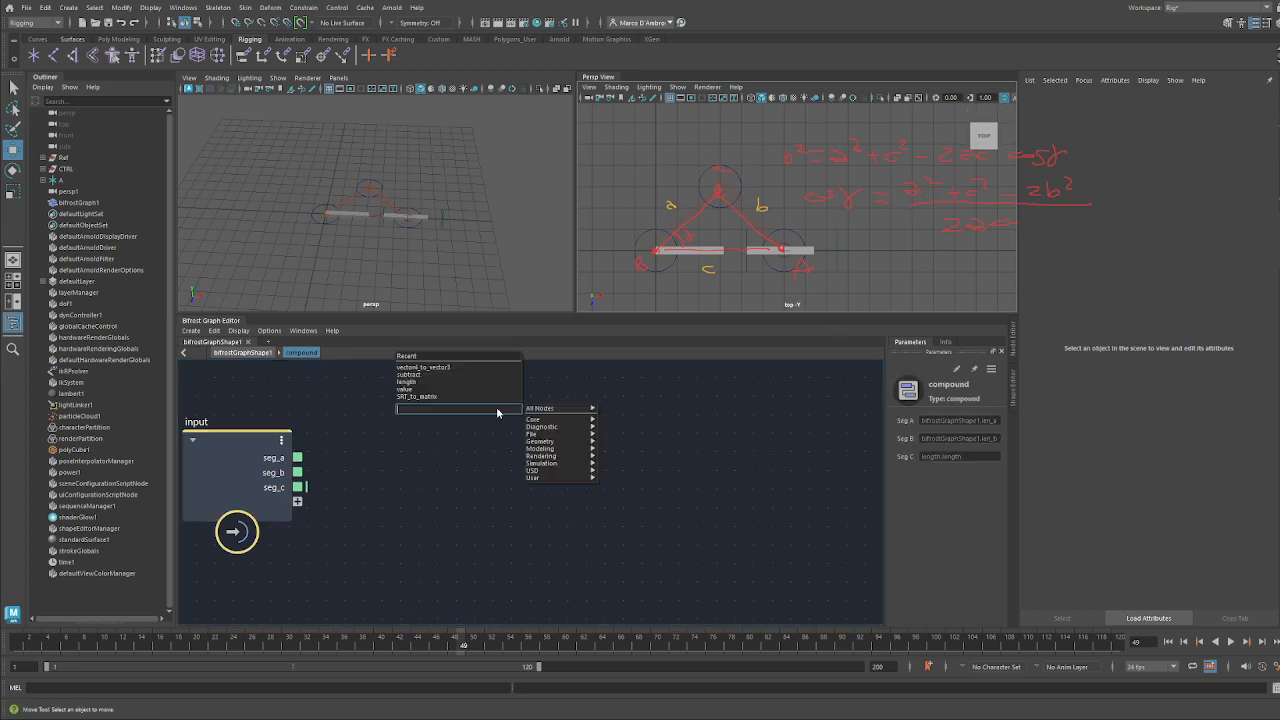
type("power")
key("Return")
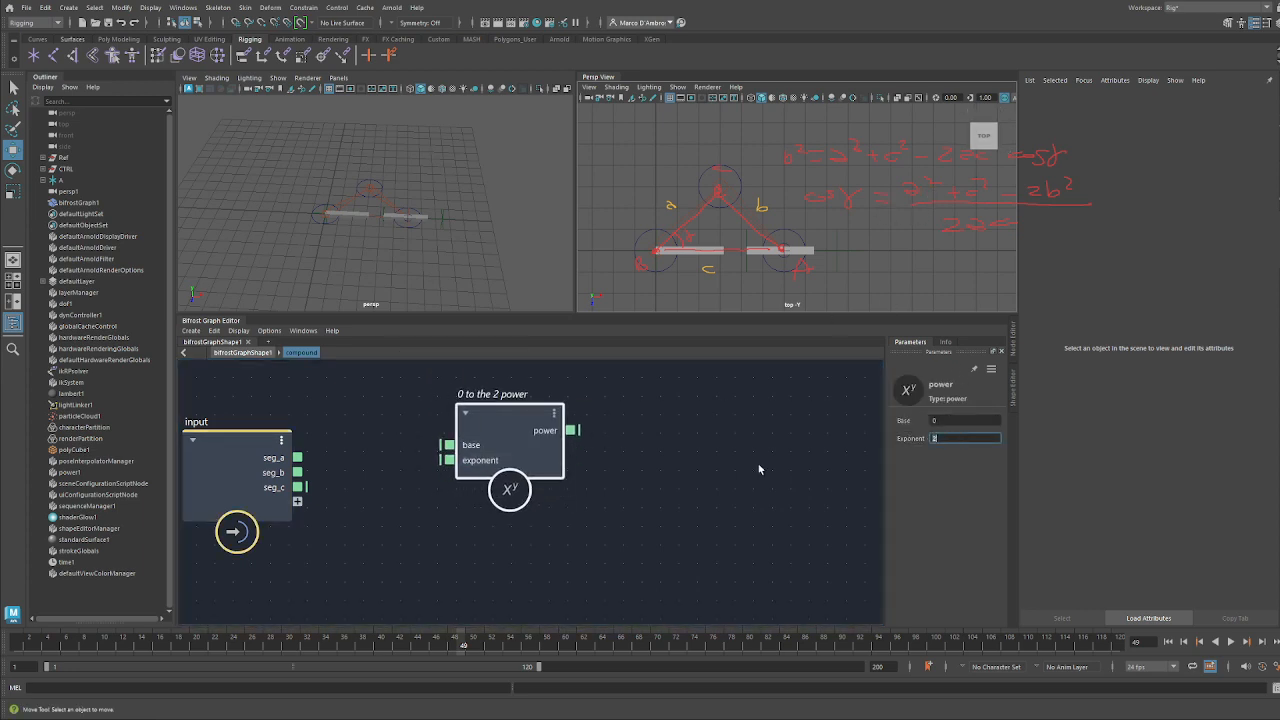
Duplicate the power node twice so there is one for each segment length, and space the copies out
left_click_drag(535, 449, 527, 417)
key("ctrl+d")
left_click_drag(594, 554, 568, 444)
right_click_drag(604, 472, 510, 461, "alt")
left_click_drag(577, 460, 574, 512)
key("ctrl+d")
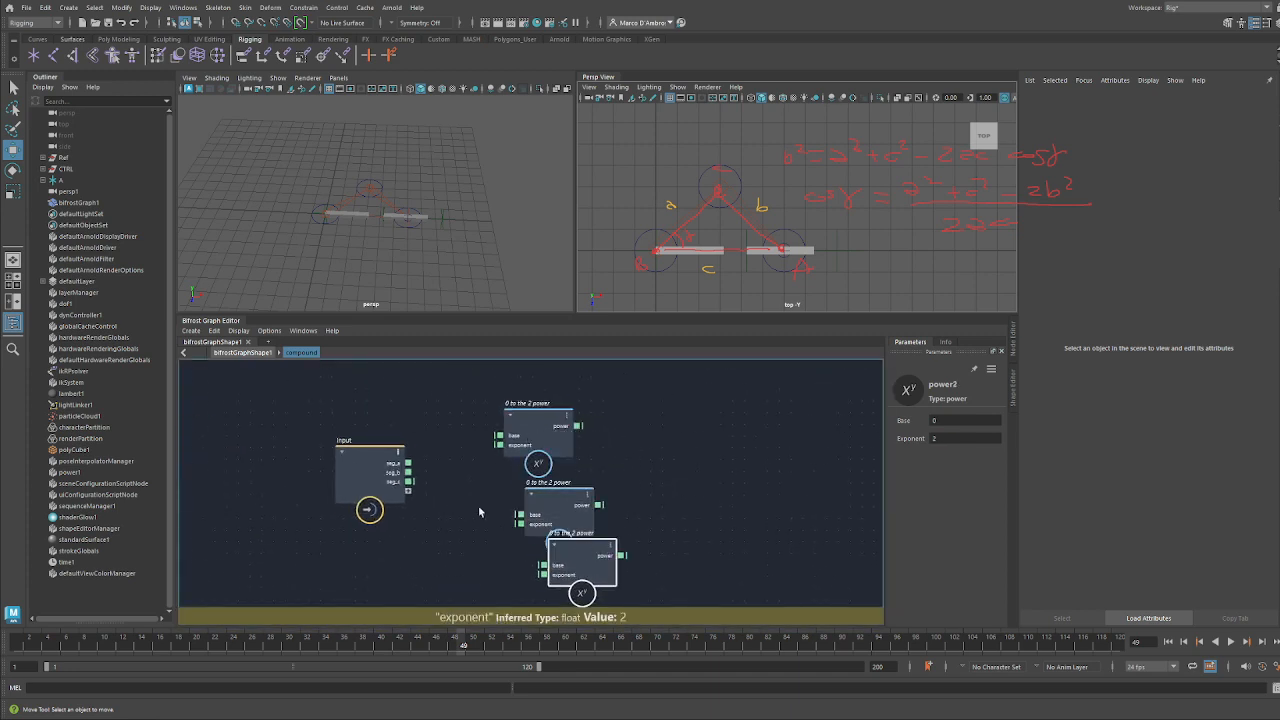
Connect seg_a, seg_b and seg_c to the base of one power node each and arrange the nodes
left_click_drag(409, 463, 510, 438)
left_click_drag(554, 443, 559, 395)
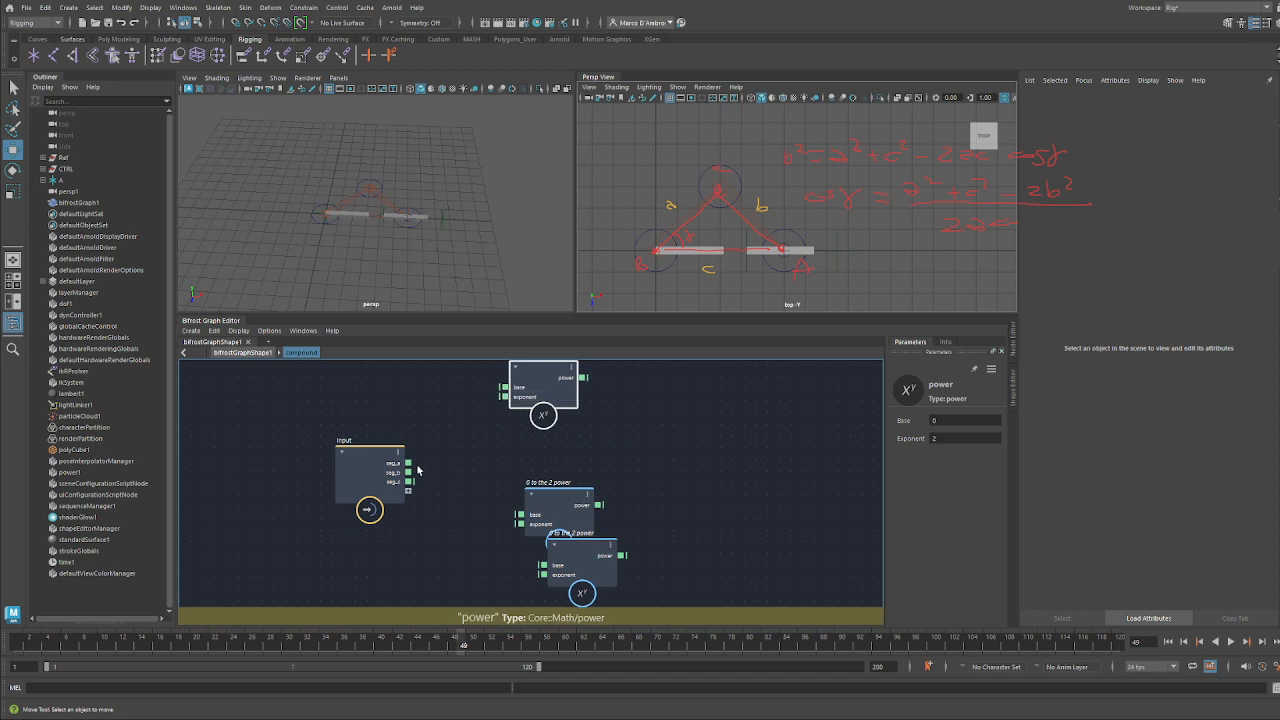
left_click_drag(409, 463, 503, 388)
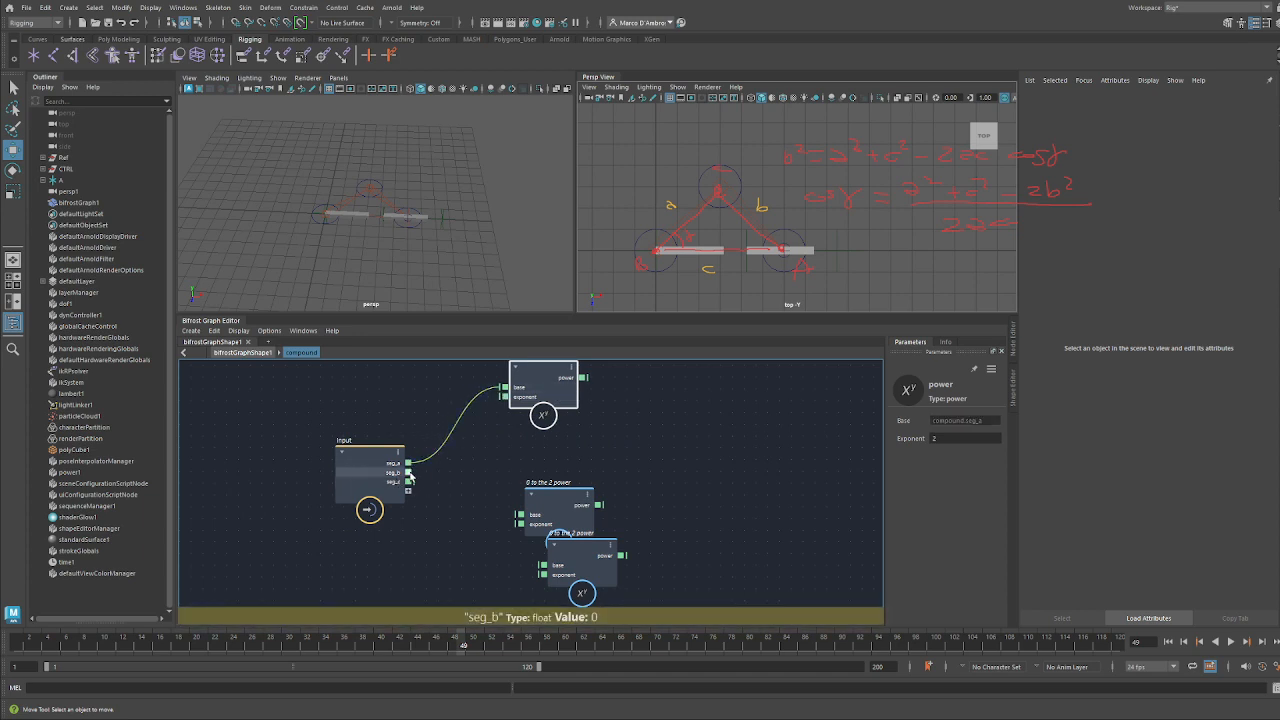
left_click_drag(527, 515, 522, 515)
left_click_drag(555, 505, 531, 472)
left_click_drag(409, 482, 513, 550)
middle_click_drag(678, 531, 564, 571, "alt")
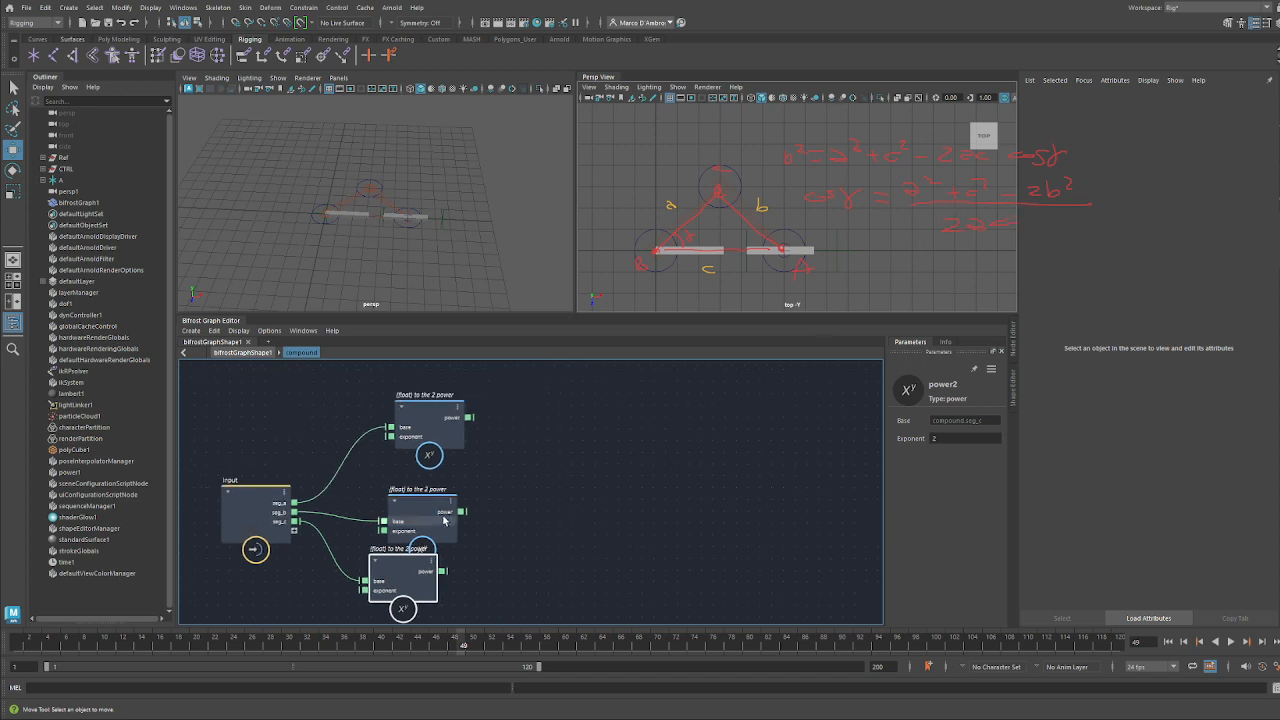
left_click_drag(444, 520, 441, 500)
Add a negate node and connect the seg_b power result to its value
left_click(517, 494)
key("Tab")
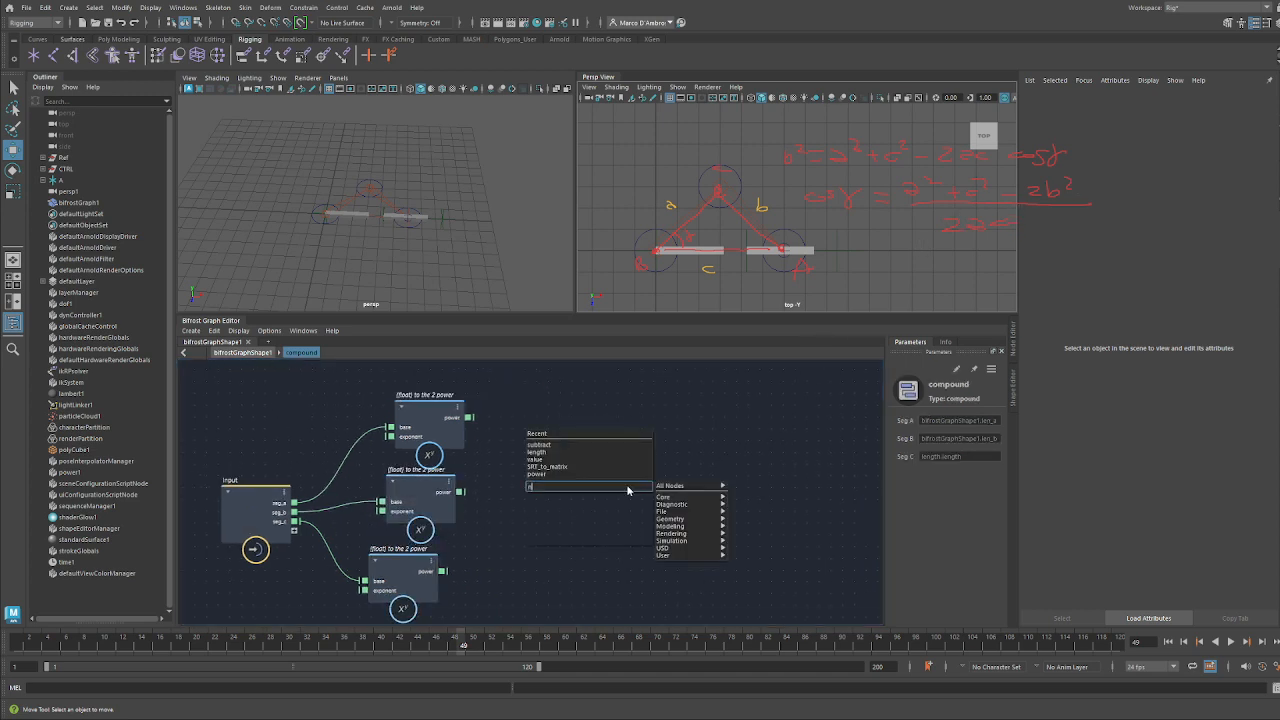
key("Return")
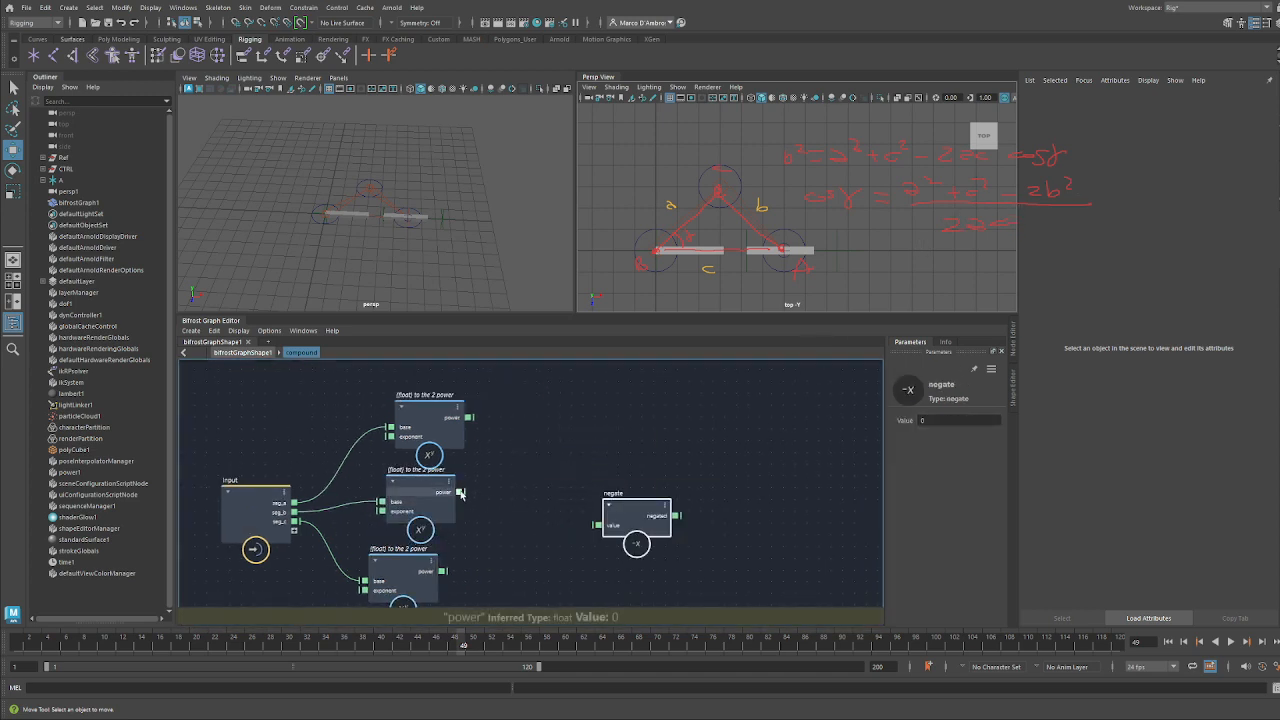
left_click_drag(460, 492, 543, 477)
Add an add node that sums the seg_a power, the negated seg_b power and the seg_c power
key("Tab")
type("add")
key("Return")
left_click_drag(655, 470, 663, 441)
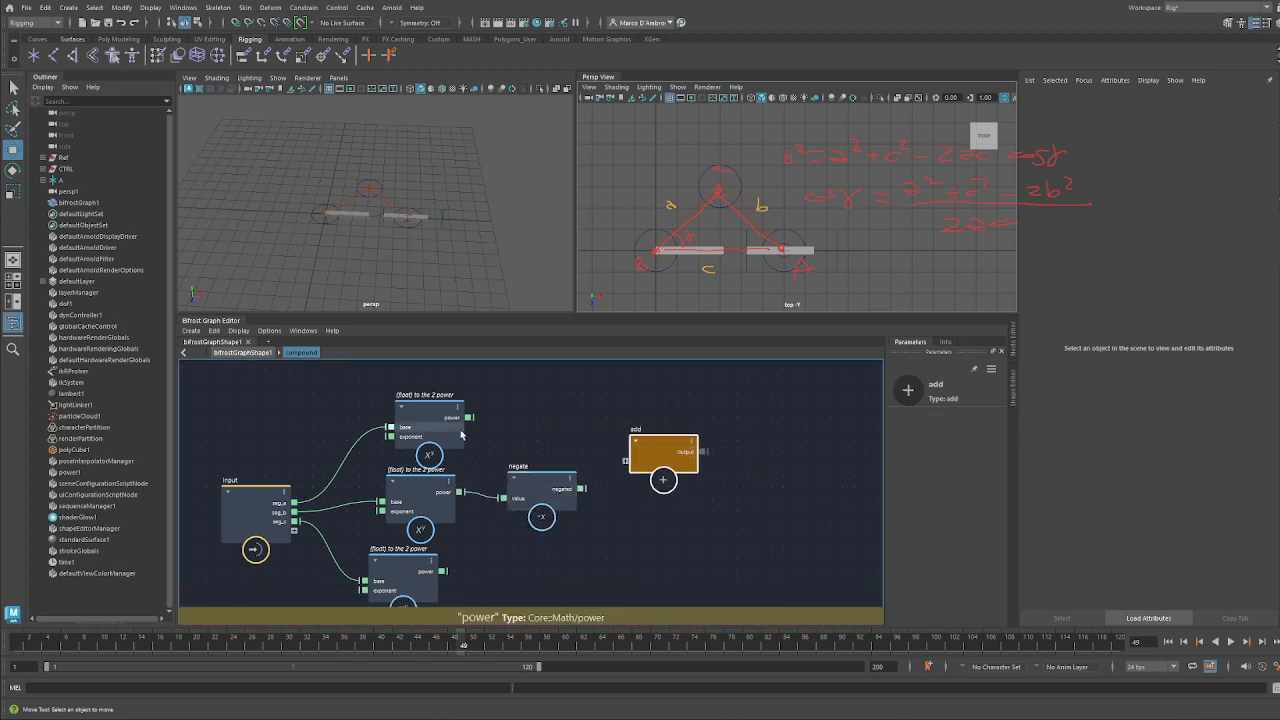
left_click_drag(469, 417, 626, 470)
left_click_drag(444, 571, 626, 480)
left_click_drag(422, 558, 454, 559)
Add a multiply node below the power nodes and connect seg_a and seg_c to it
middle_click_drag(454, 559, 499, 445, "alt")
left_click(474, 537)
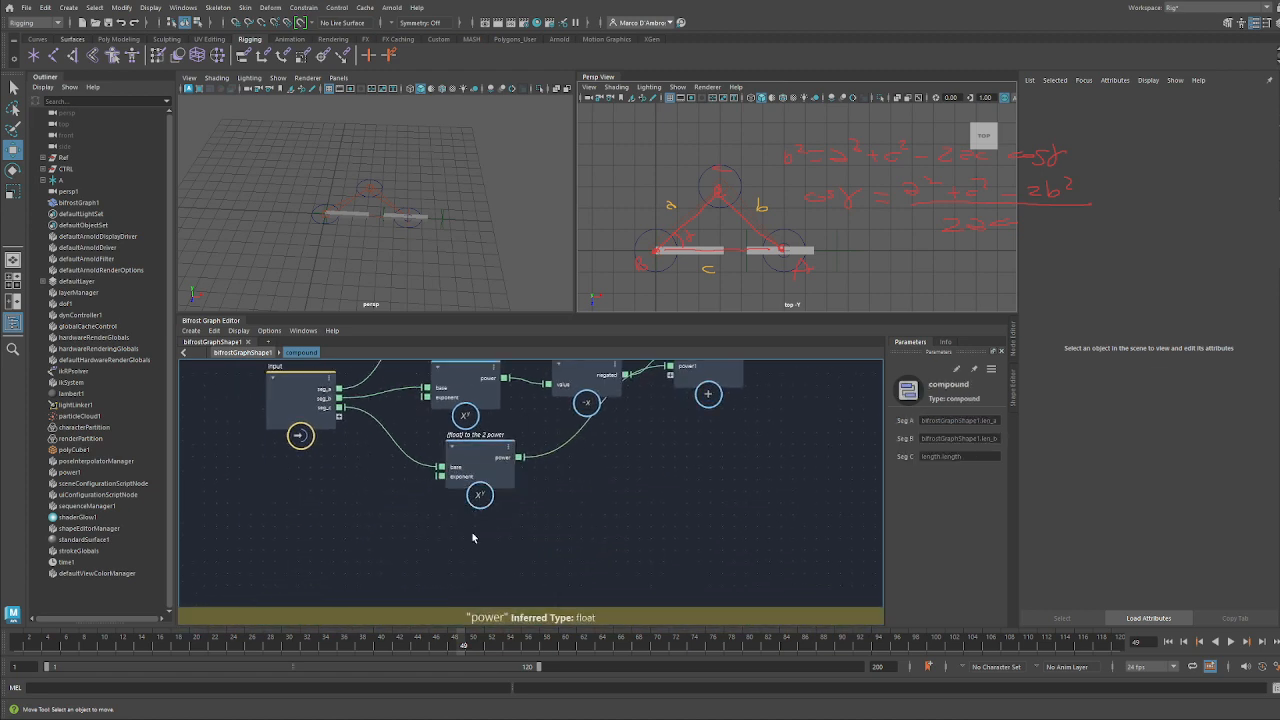
key("Tab")
type("mult")
key("Return")
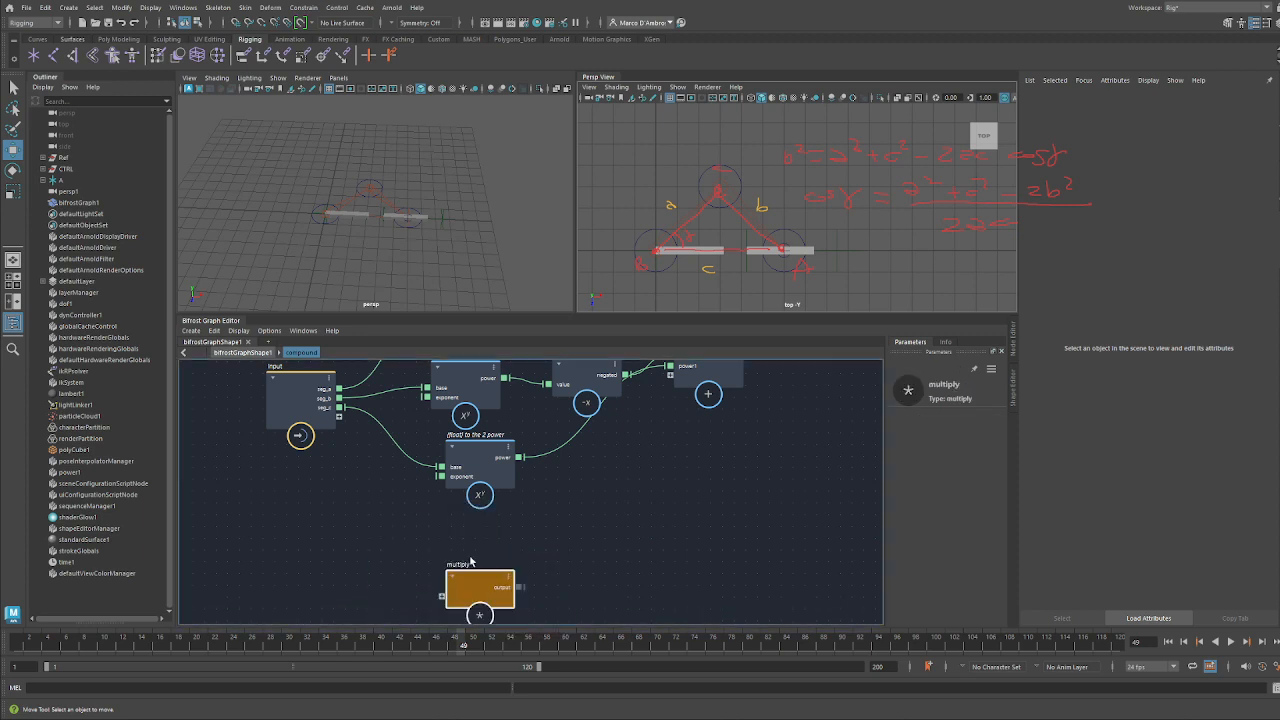
left_click_drag(330, 390, 313, 405)
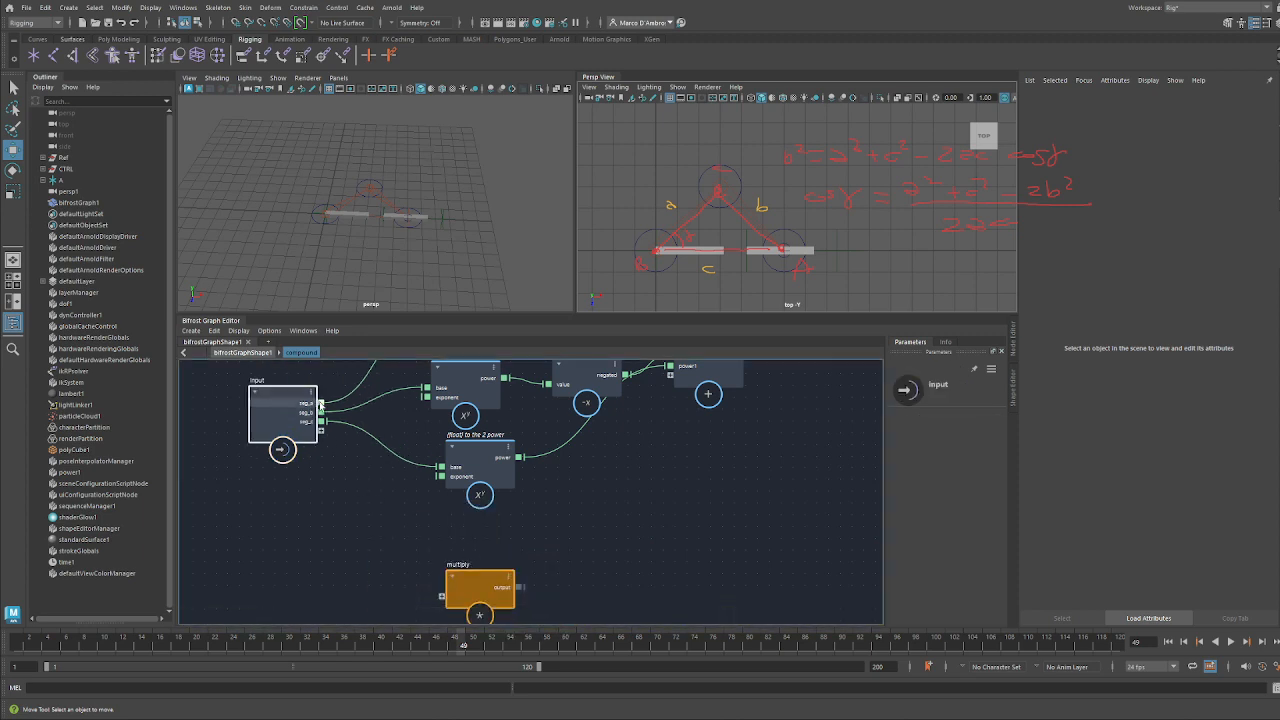
left_click_drag(434, 594, 440, 596)
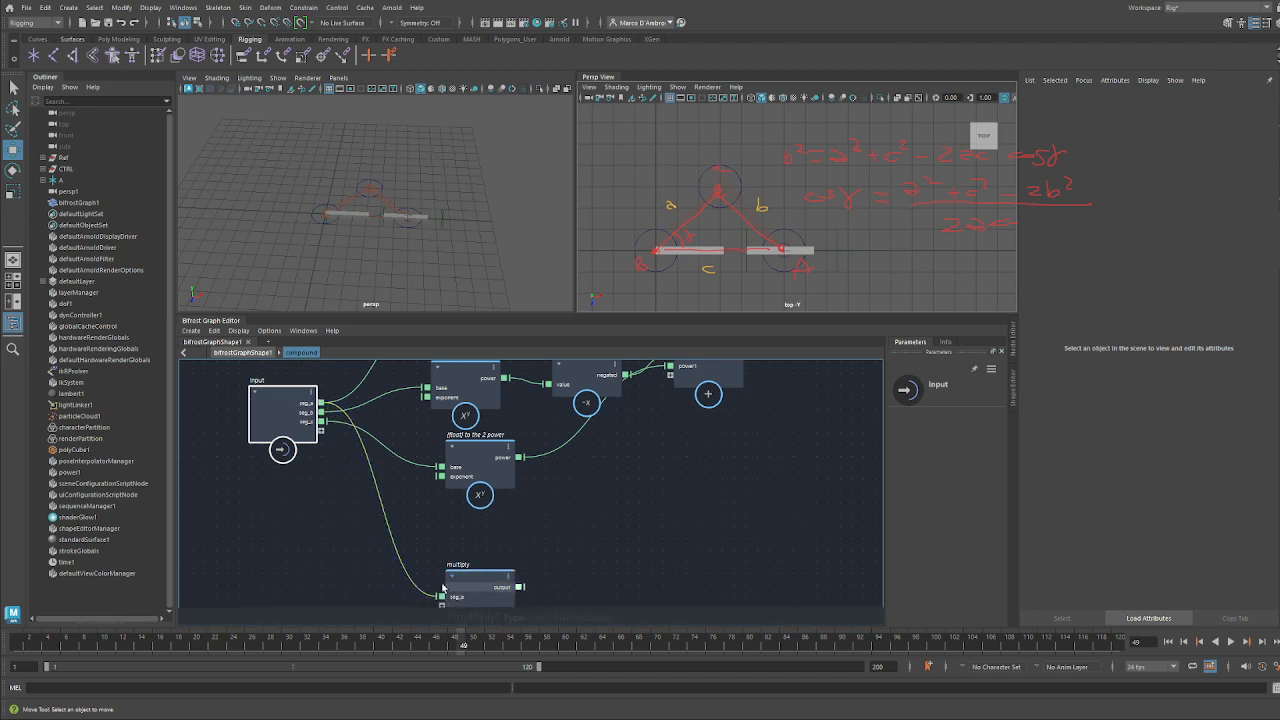
left_click_drag(321, 421, 523, 554)
Create a float value node of 2 as the third input of the multiply node
right_click(488, 560)
left_click(524, 563)
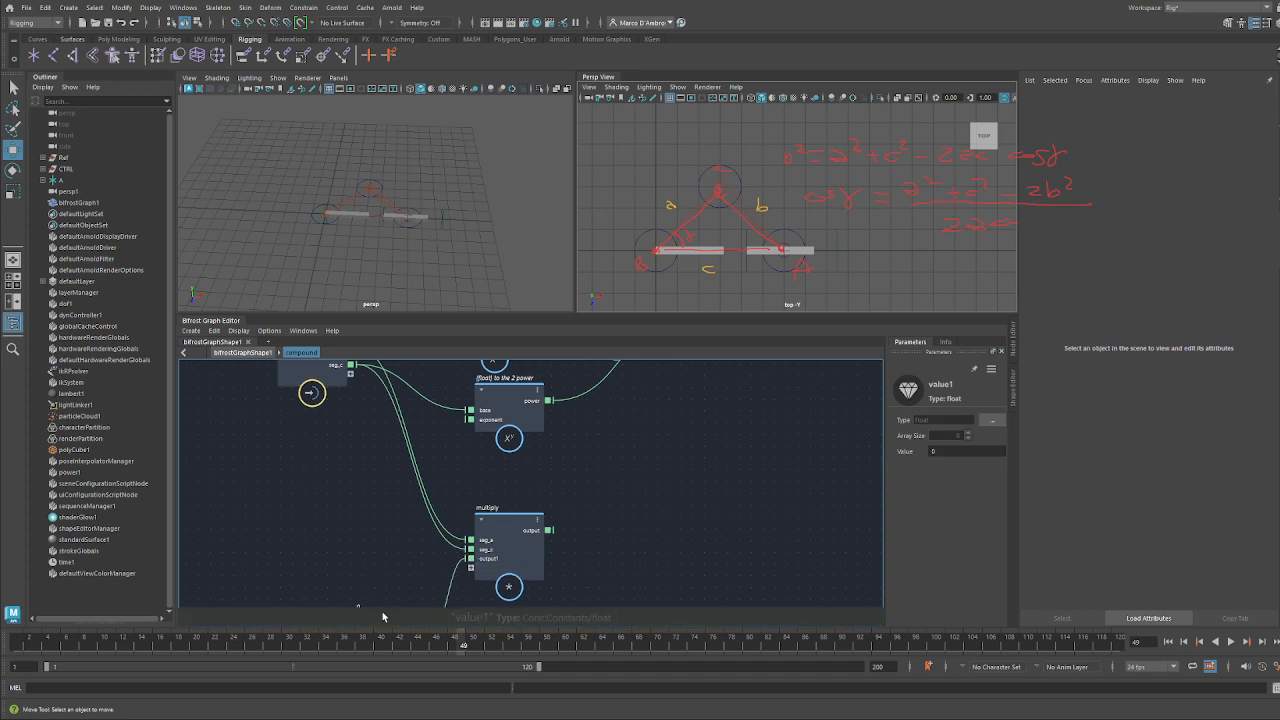
middle_click_drag(389, 556, 406, 485, "alt")
left_click_drag(405, 562, 399, 510)
left_click(969, 450)
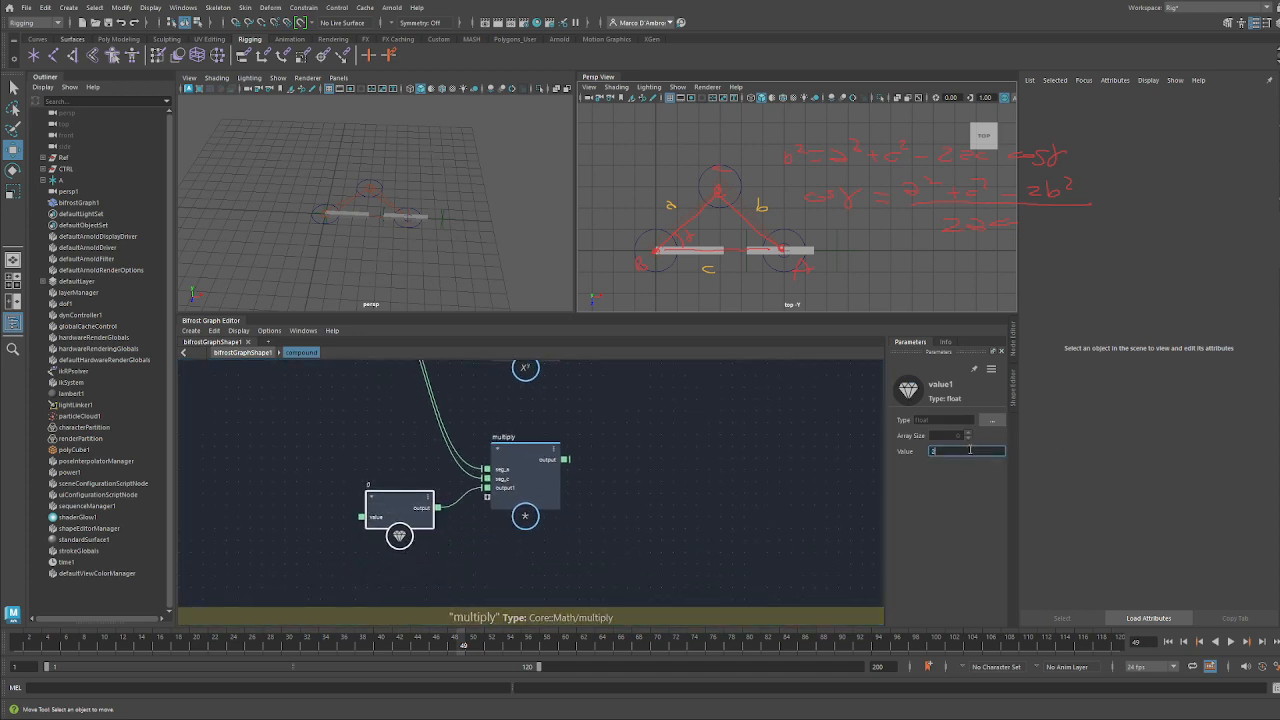
Add a divide node and place it beyond the add and multiply nodes
middle_click_drag(748, 470, 583, 511, "alt")
left_click(583, 511)
key("Tab")
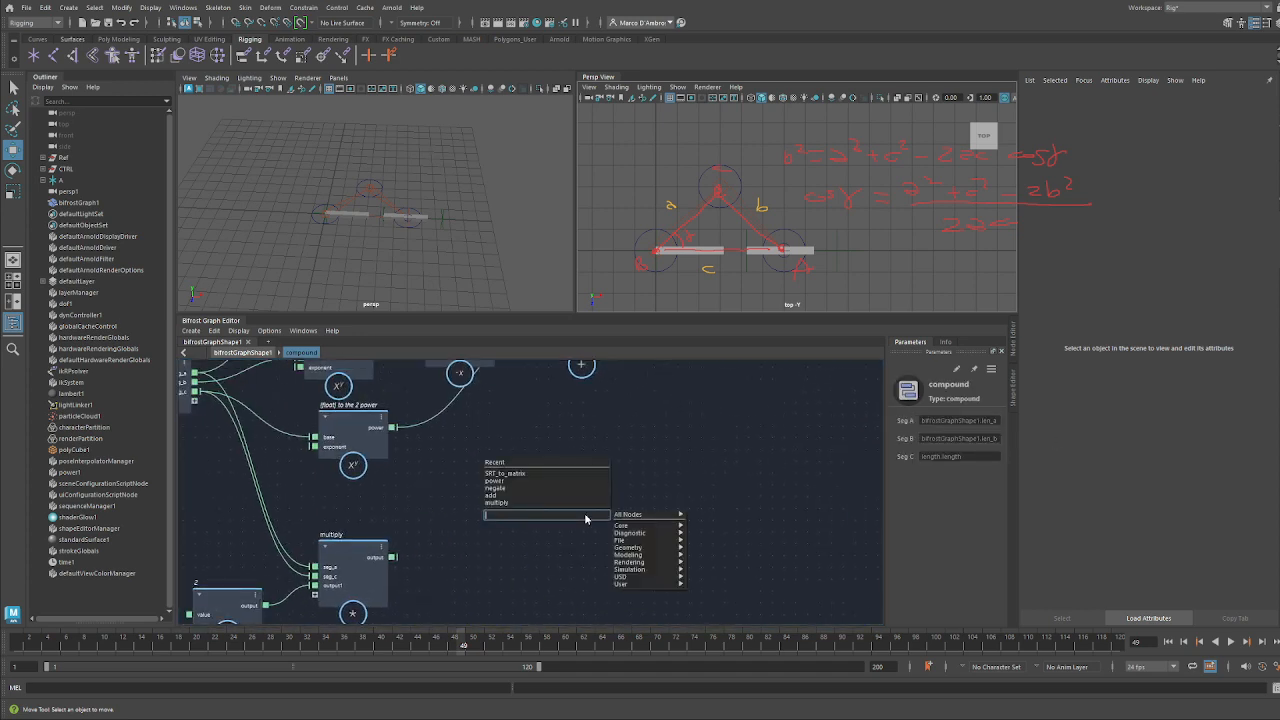
type("divi")
key("Down")
key("Return")
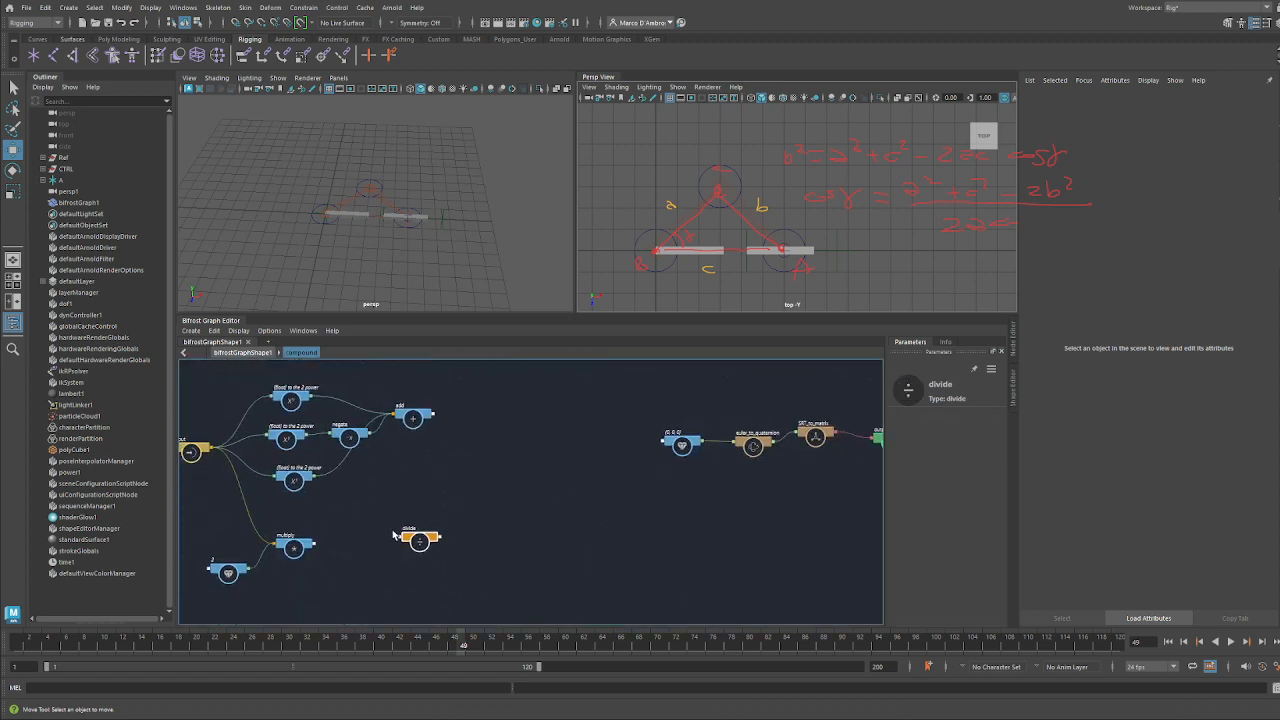
left_click_drag(405, 538, 472, 505)
Connect the add output to the divide node first and the multiply output second
left_click_drag(284, 544, 394, 512)
scroll(430, 511, "up", 3)
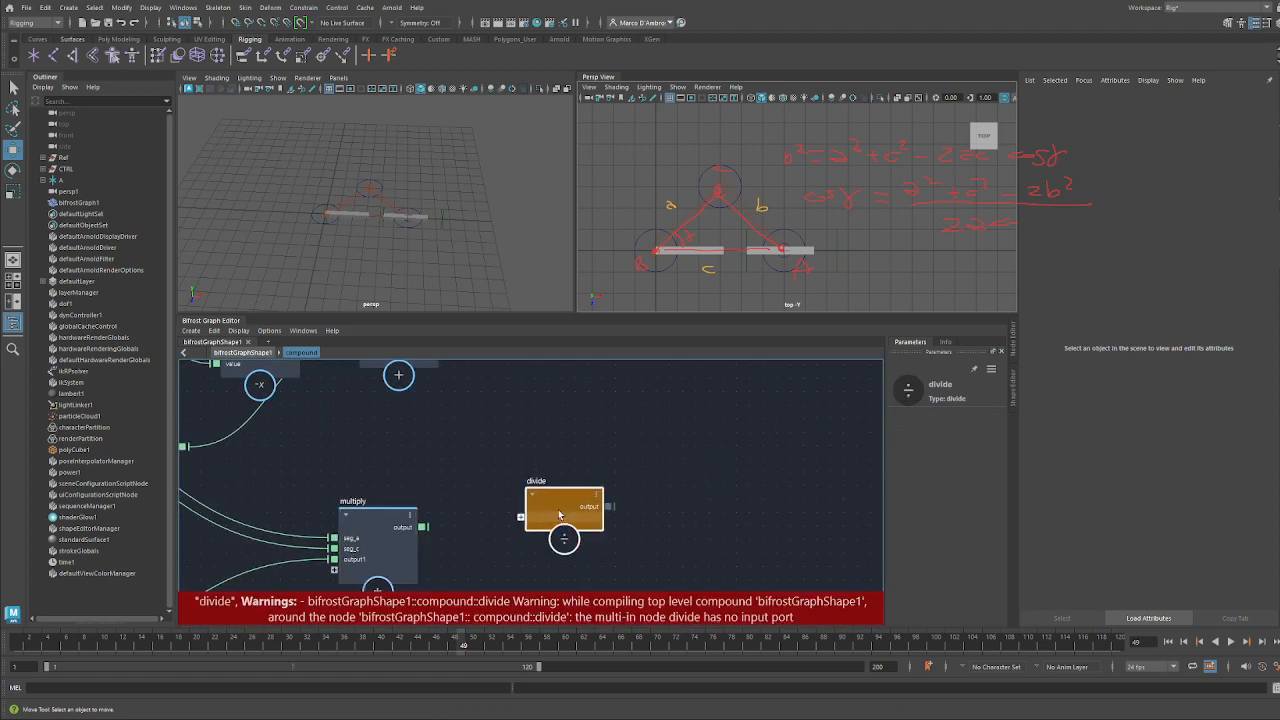
left_click_drag(370, 400, 472, 530)
middle_click_drag(427, 563, 412, 518)
left_click_drag(338, 564, 457, 490)
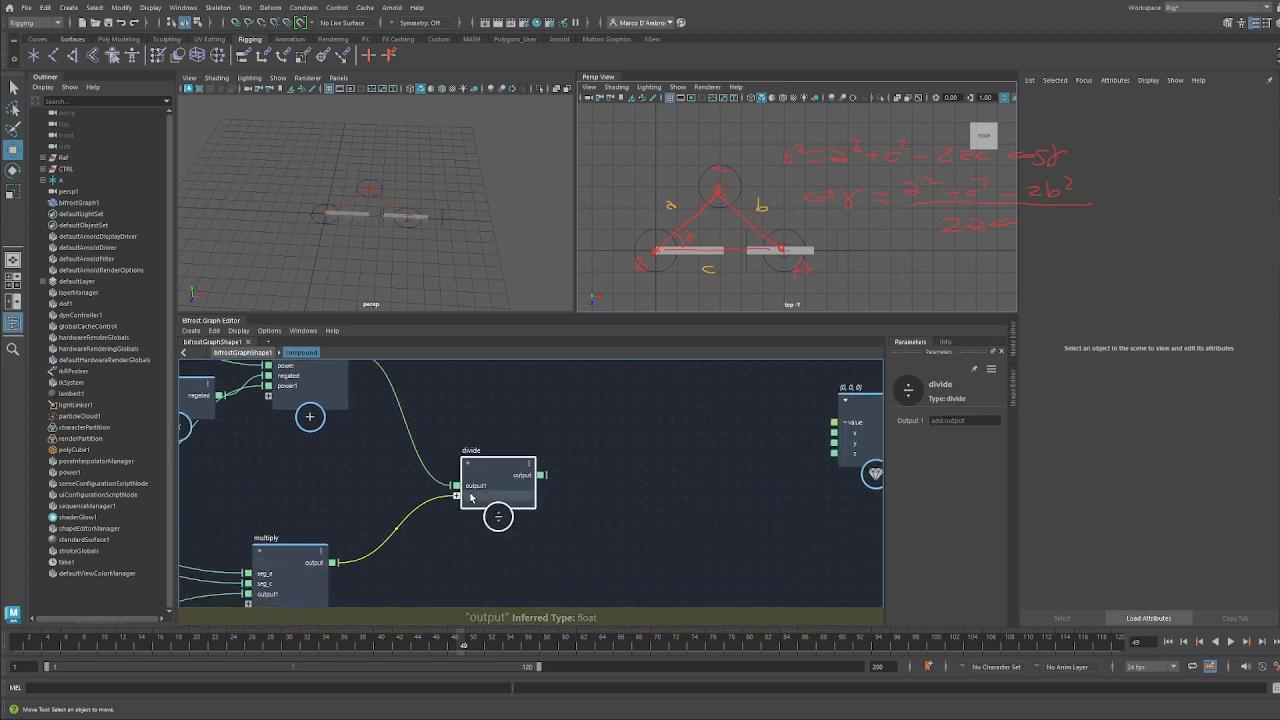
Add an acos node between the divide node and the float3 value node
middle_click_drag(643, 538, 543, 534)
scroll(466, 506, "down", 2)
scroll(466, 506, "up", 1)
middle_click_drag(872, 581, 690, 561)
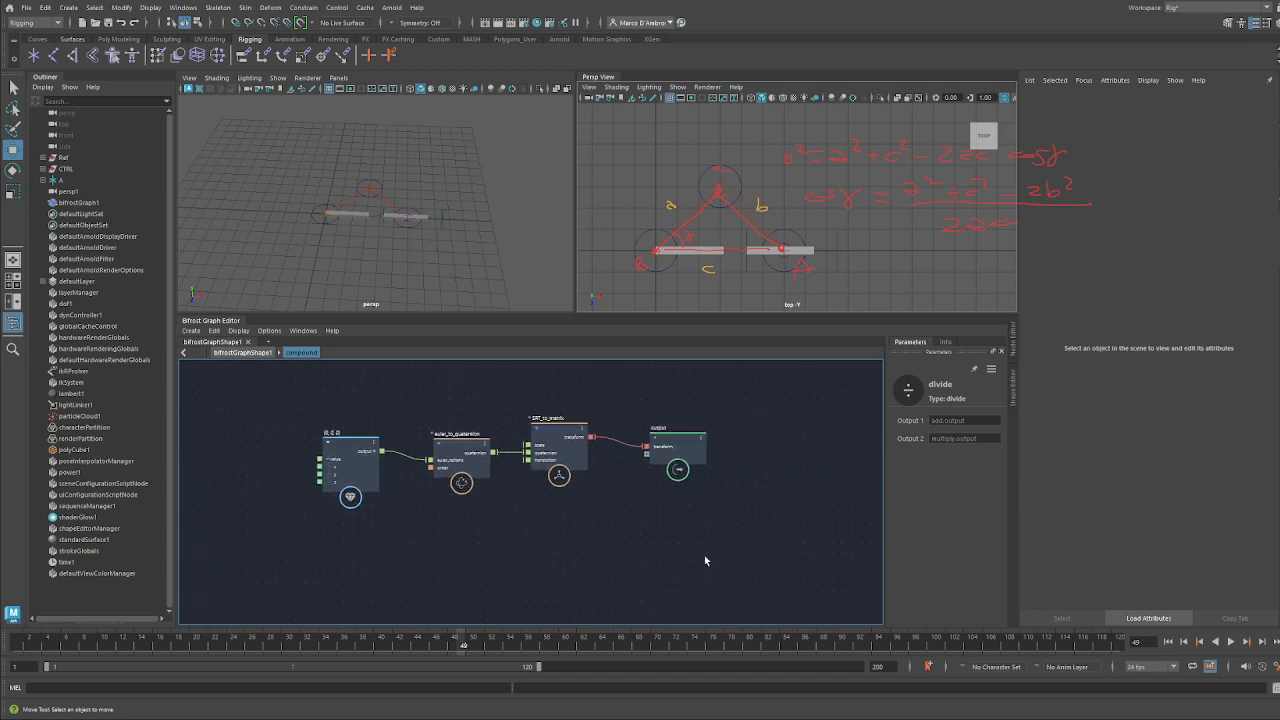
left_click_drag(350, 407, 230, 403)
middle_click_drag(201, 413, 274, 418)
left_click(276, 419)
scroll(314, 437, "up", 2)
scroll(374, 451, "down", 1)
middle_click_drag(374, 451, 477, 423)
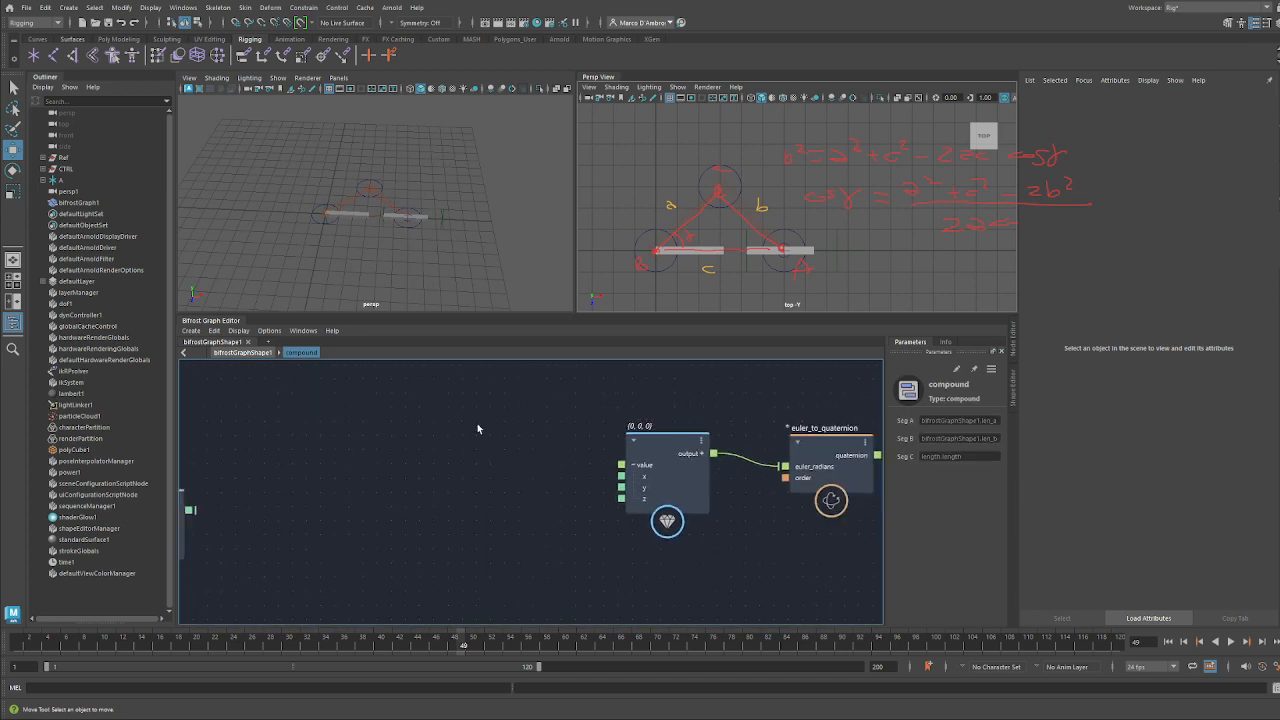
key("Tab")
type("ad")
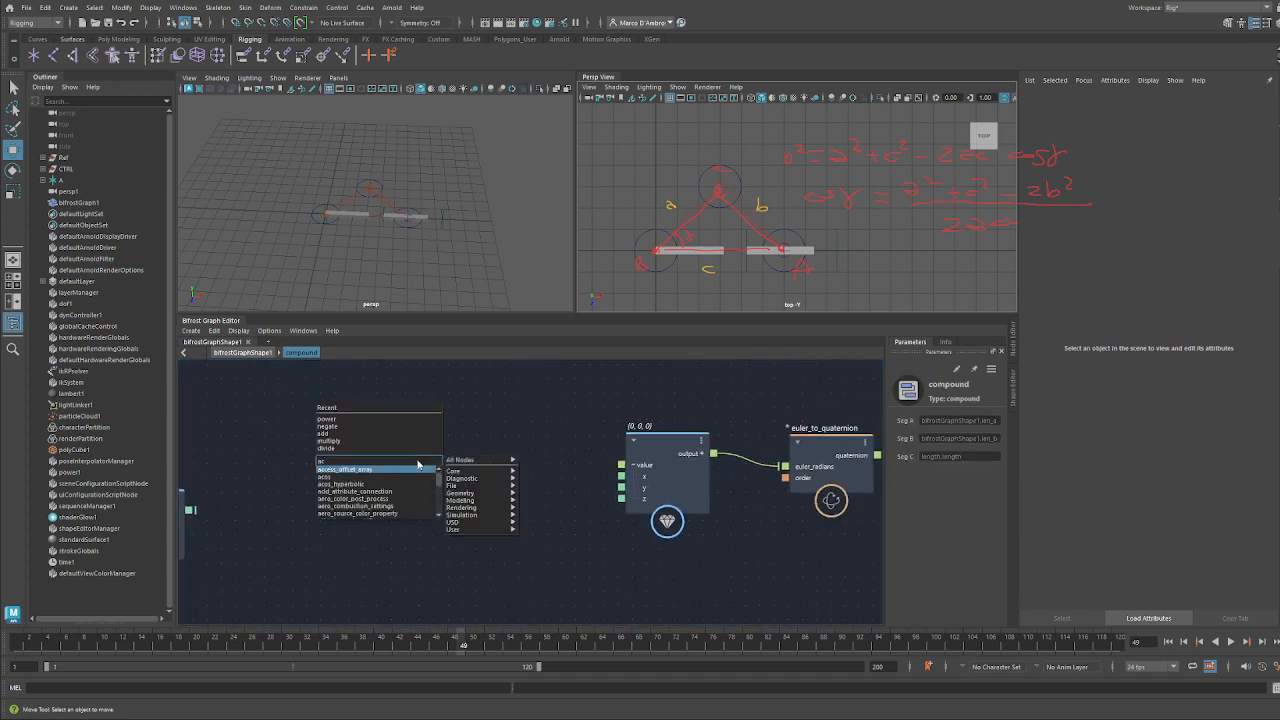
left_click(418, 476)
Connect the divide output to the acos value and the arccosine to the float3 value's z component
middle_click_drag(234, 460, 314, 466)
left_click_drag(268, 510, 460, 508)
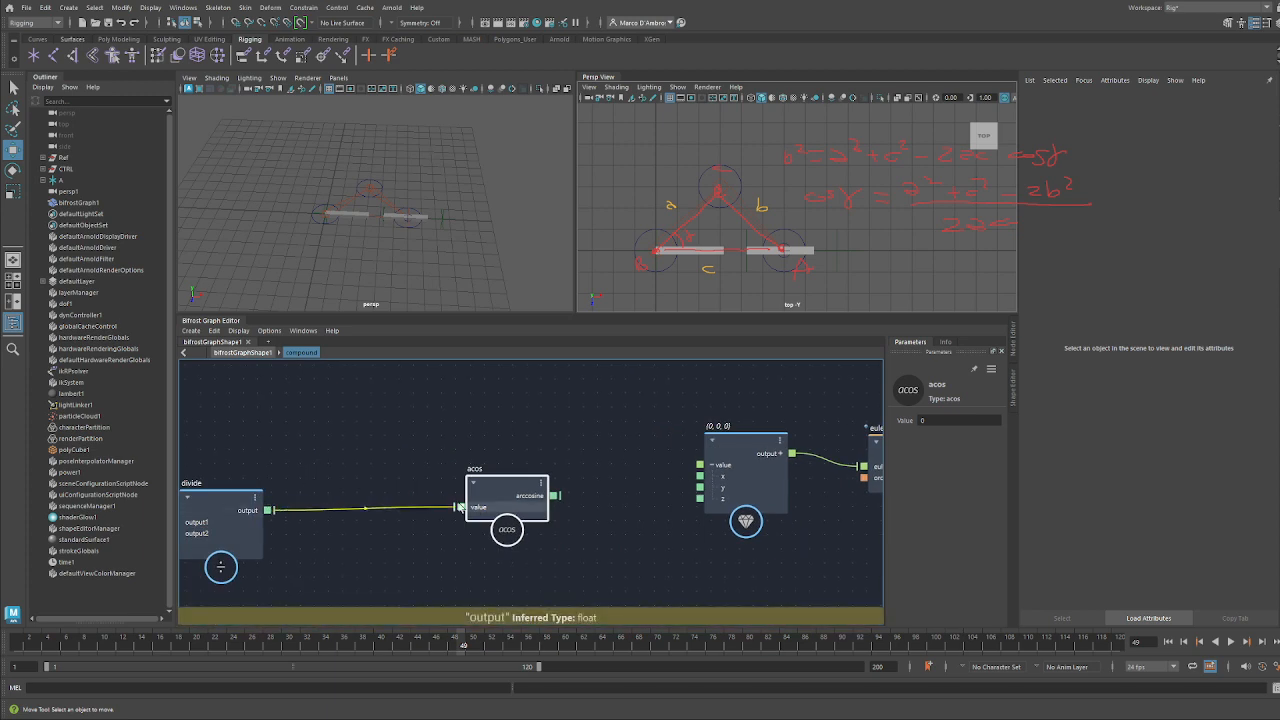
left_click_drag(556, 495, 700, 498)
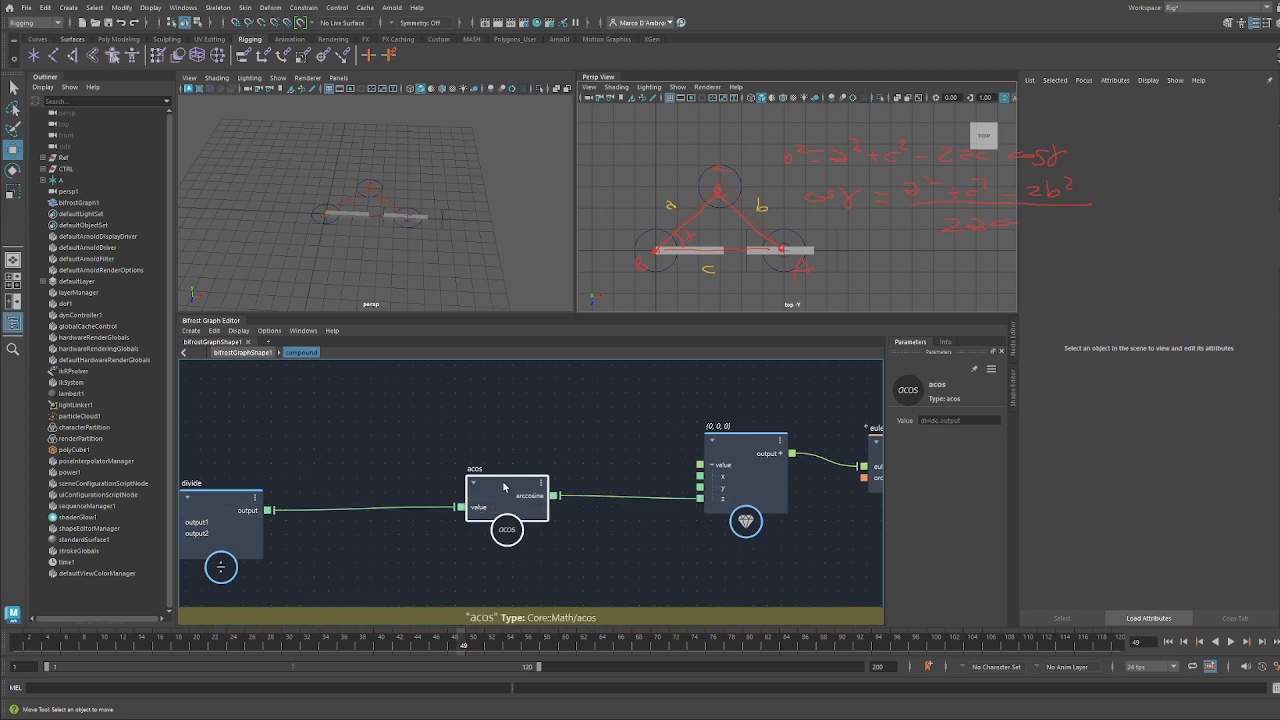
Nudge the compound's output node and return to the top-level bifrostGraphShape1 graph
middle_click_drag(503, 487, 445, 488)
scroll(508, 451, "down", 2)
middle_click_drag(508, 451, 462, 446)
middle_click_drag(619, 440, 387, 447)
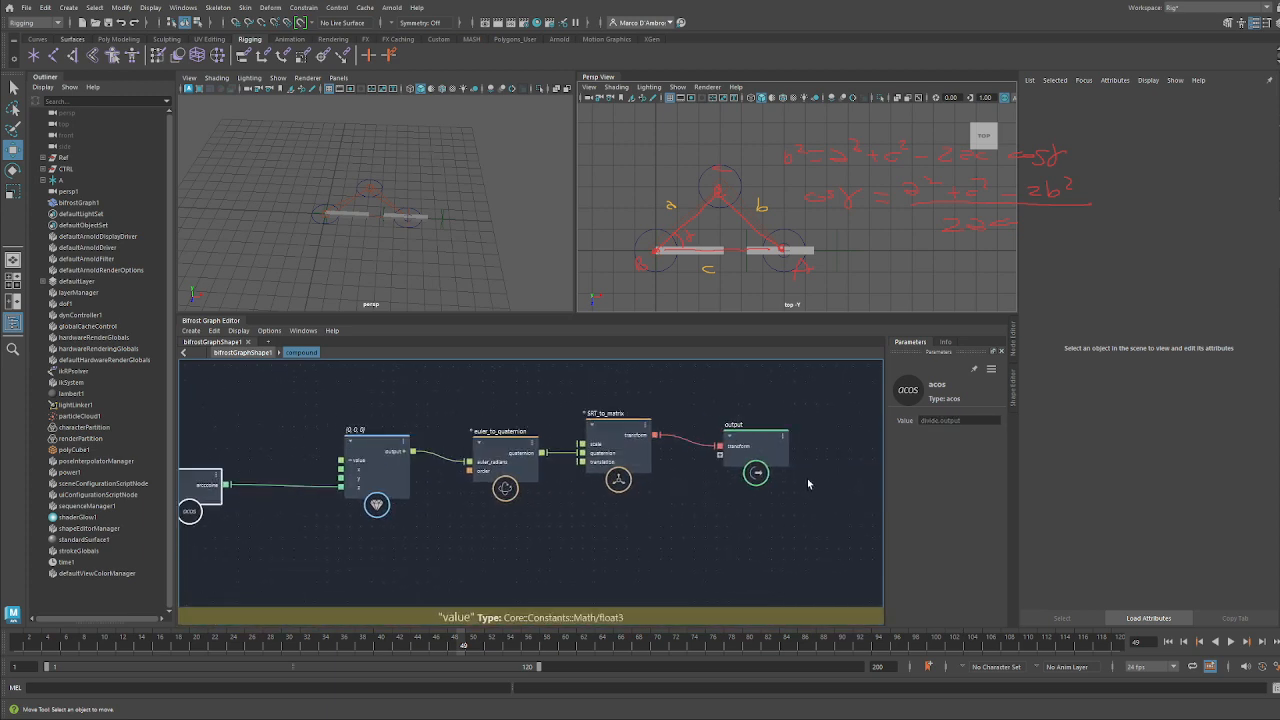
left_click_drag(756, 440, 764, 431)
left_click(234, 356)
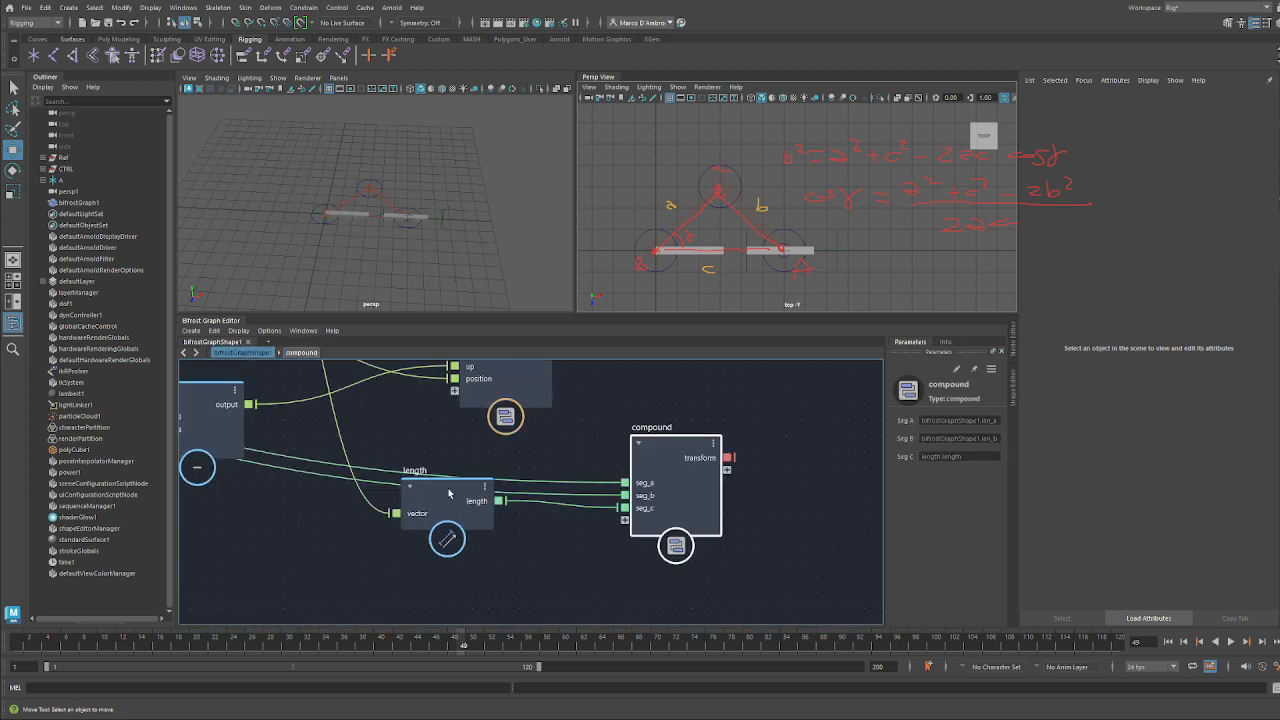
middle_click_drag(557, 557, 286, 591)
scroll(426, 540, "down", 1)
scroll(485, 527, "down", 2)
middle_click_drag(582, 496, 526, 528)
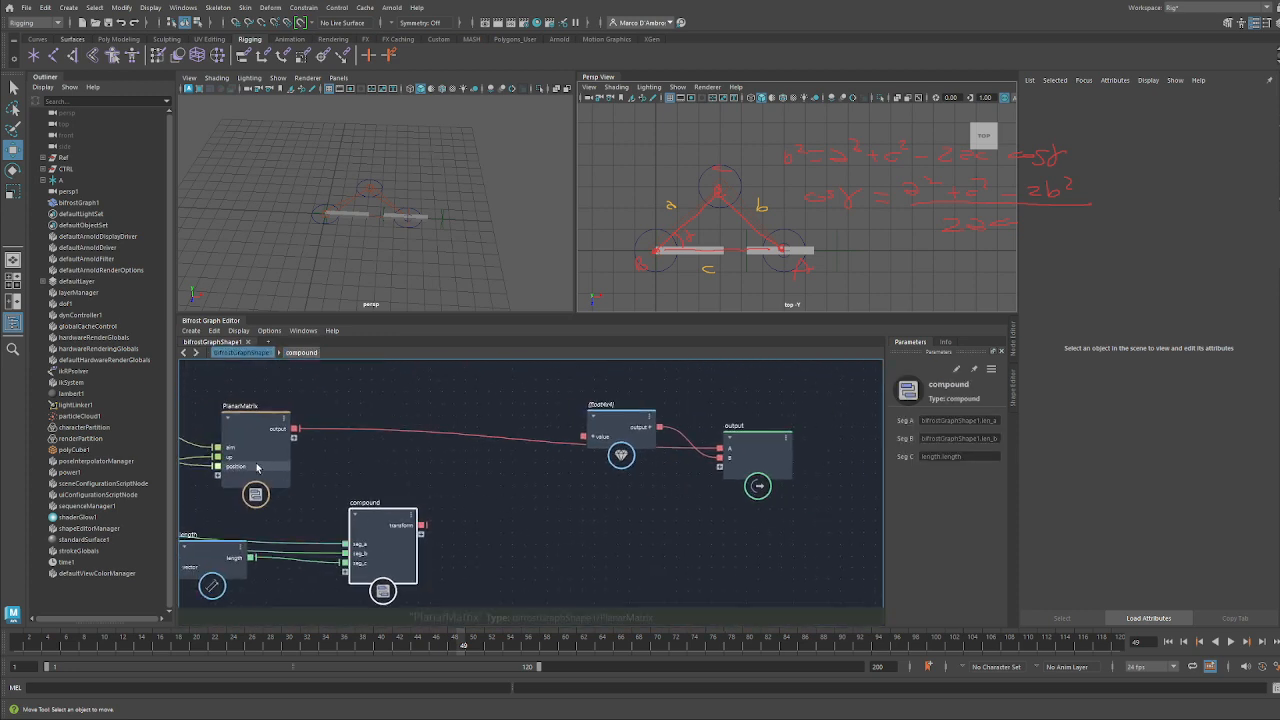
Shift the PlanarMatrix node slightly up and add a matrix_multiply node beside the compound
left_click_drag(242, 457, 250, 446)
left_click(541, 504)
key("Tab")
type("mult")
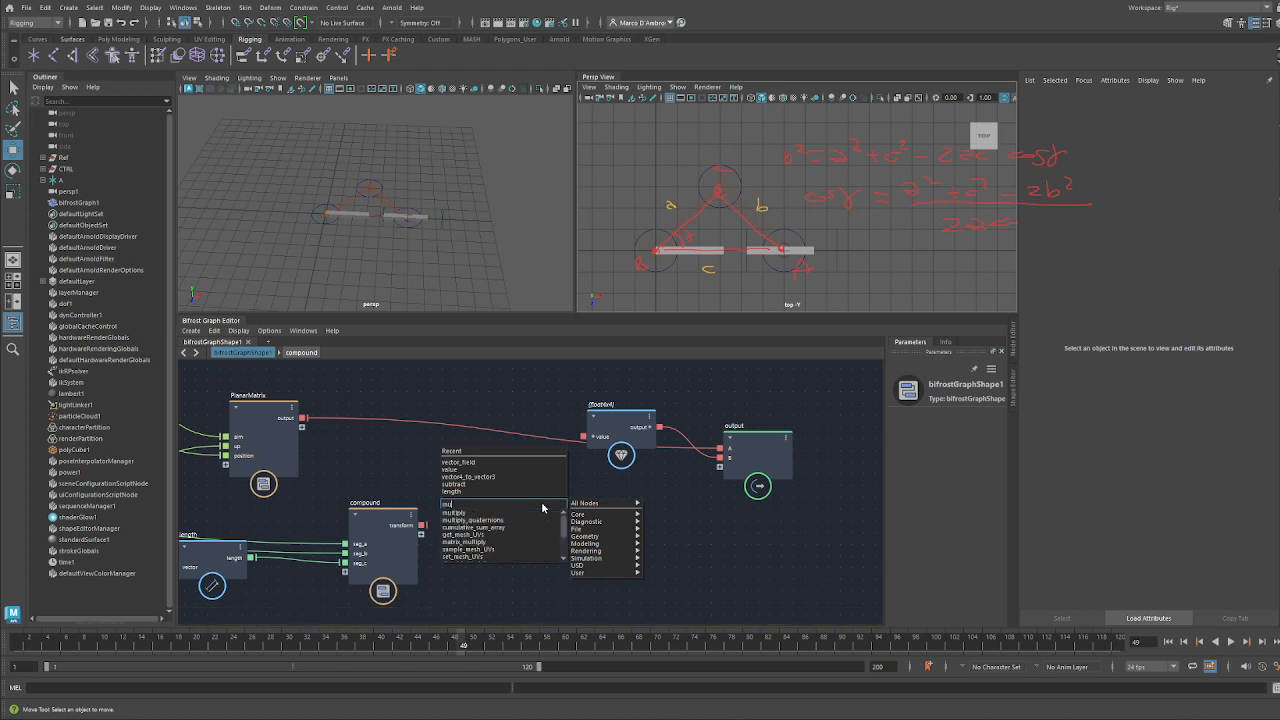
key("Down")
key("Down")
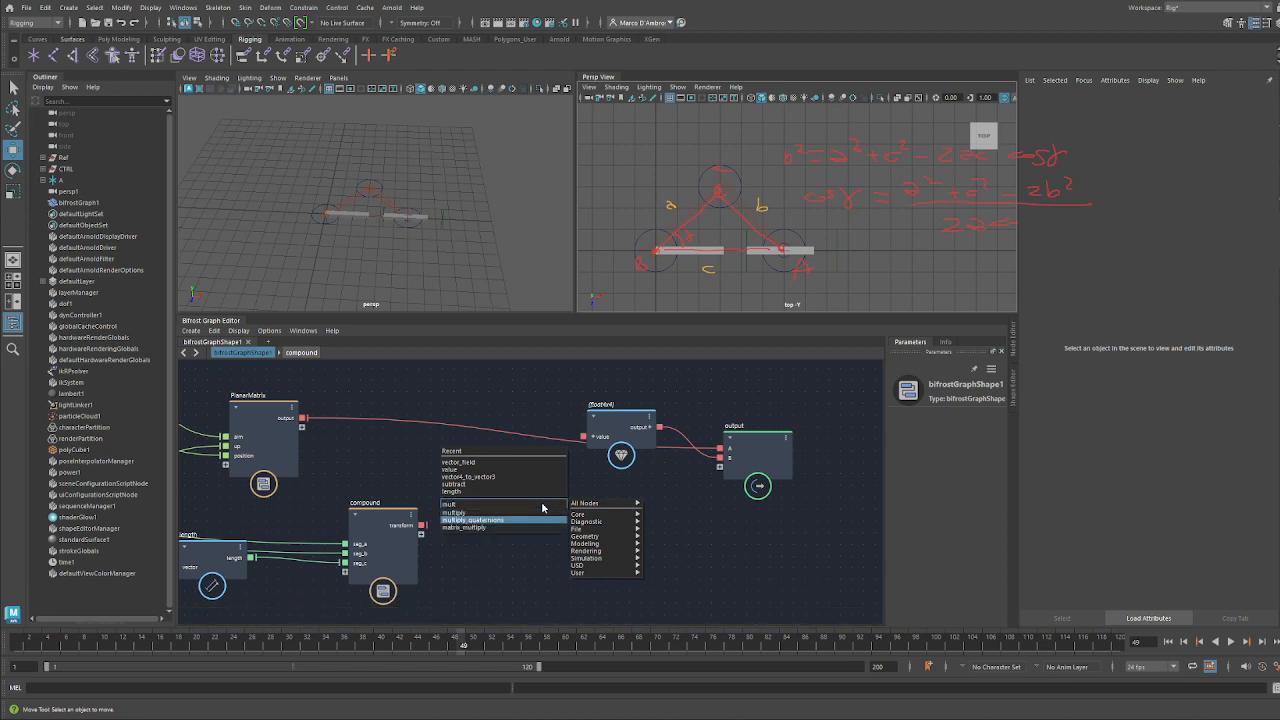
key("Down")
key("Return")
Wire the PlanarMatrix output and the compound's transform, in that order, into matrix_multiply and connect its matrix to the graph output's A port
left_click_drag(303, 418, 390, 442)
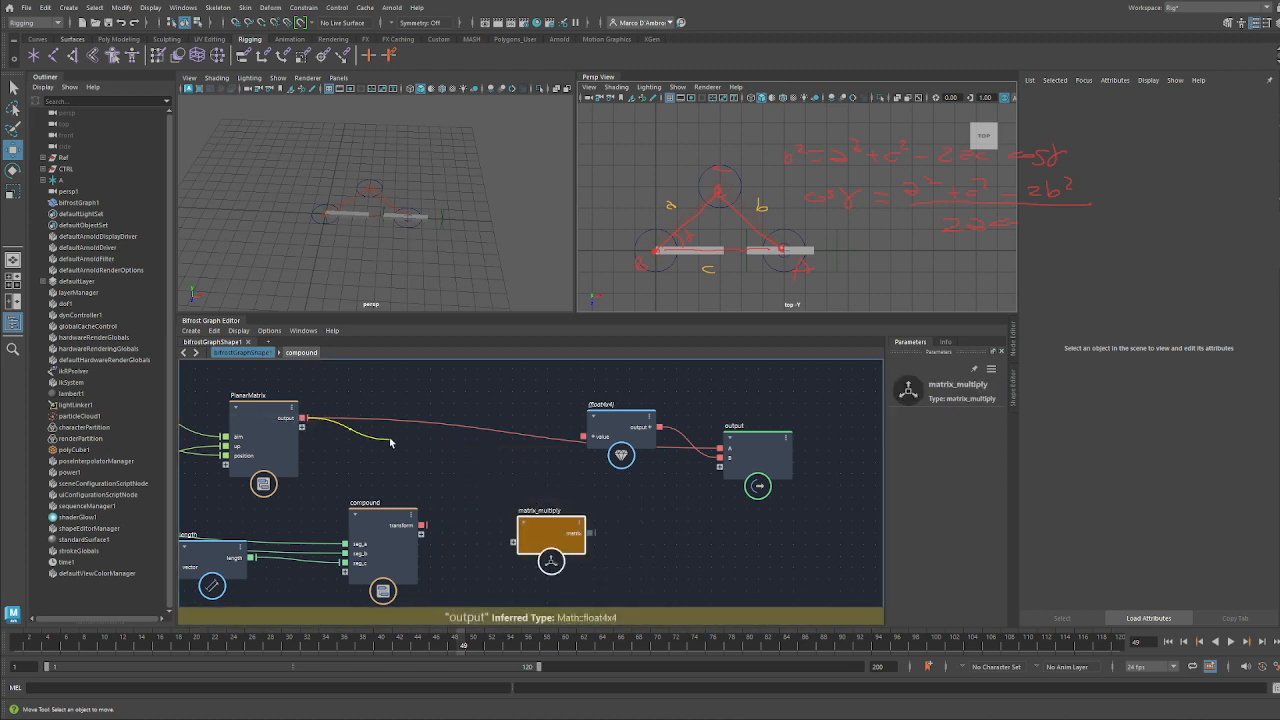
left_click_drag(523, 547, 527, 546)
left_click_drag(530, 545, 488, 490)
left_click_drag(423, 526, 484, 502)
middle_click_drag(594, 500, 485, 528, "alt")
left_click_drag(437, 507, 612, 477)
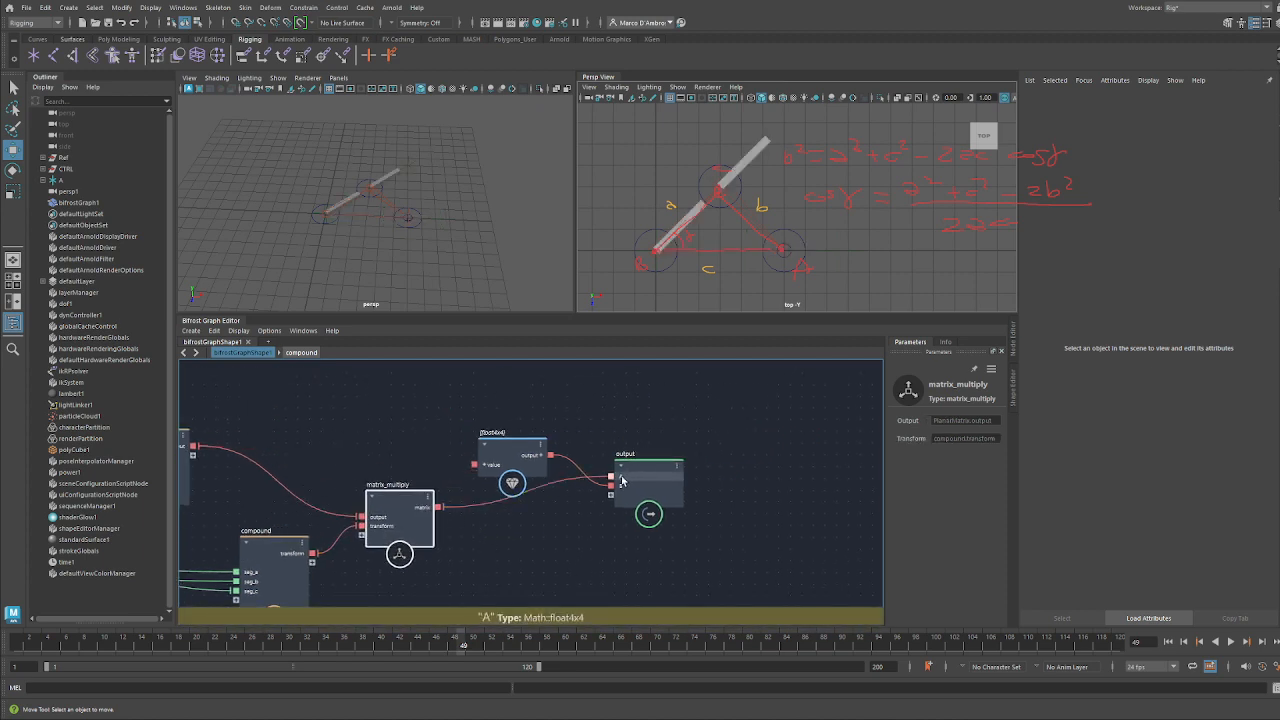
Test the chain by moving the pole control and the target control in the perspective view, undoing each move
left_click(414, 225)
mouse_move(407, 220)
left_mouse_down()
mouse_move(423, 218)
mouse_move(407, 222)
left_mouse_up()
left_click_drag(407, 222, 409, 258, "alt")
right_click_drag(409, 258, 468, 278, "alt")
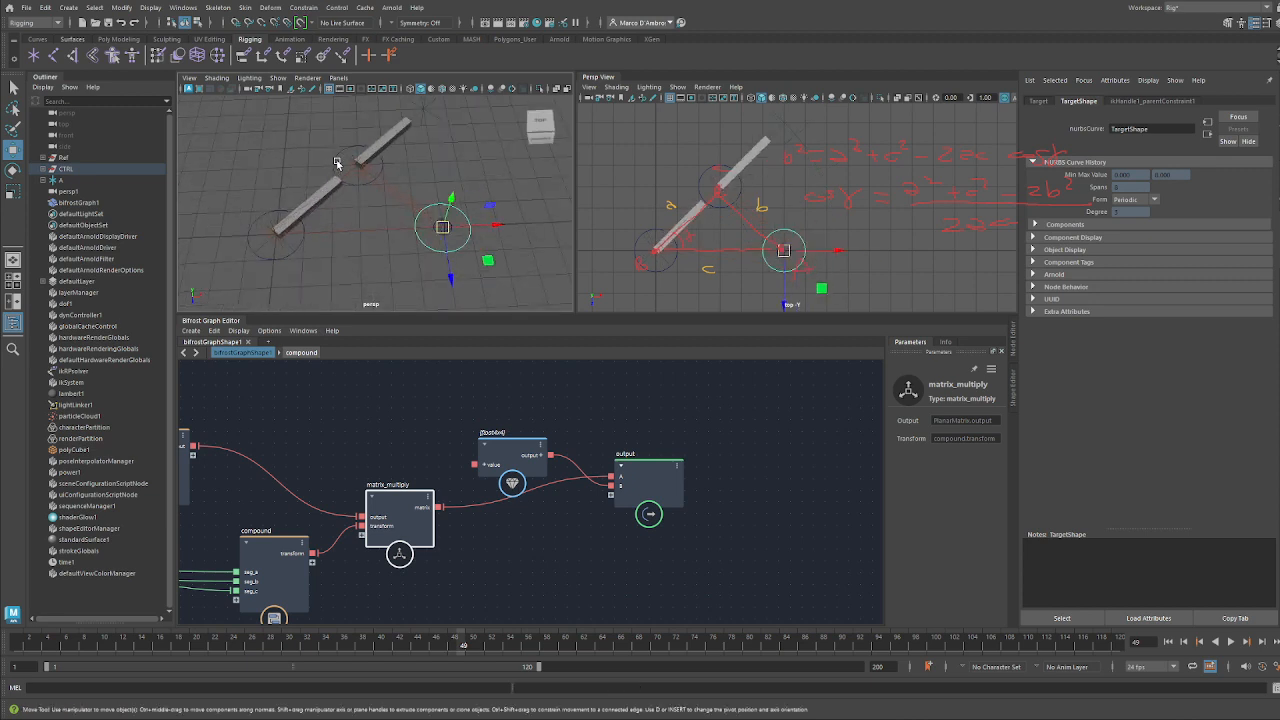
left_click(337, 163)
left_click_drag(360, 166, 351, 165)
key("ctrl+z")
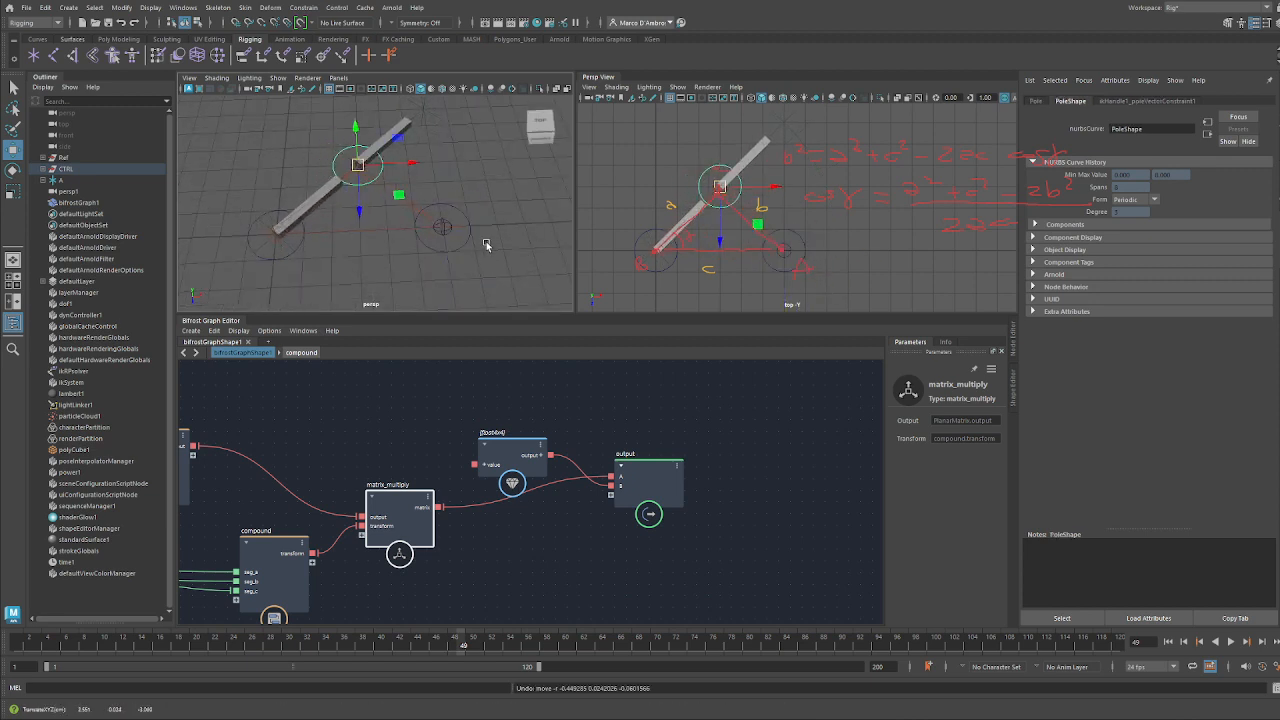
left_click(458, 240)
left_click_drag(482, 230, 427, 237)
key("ctrl+z")
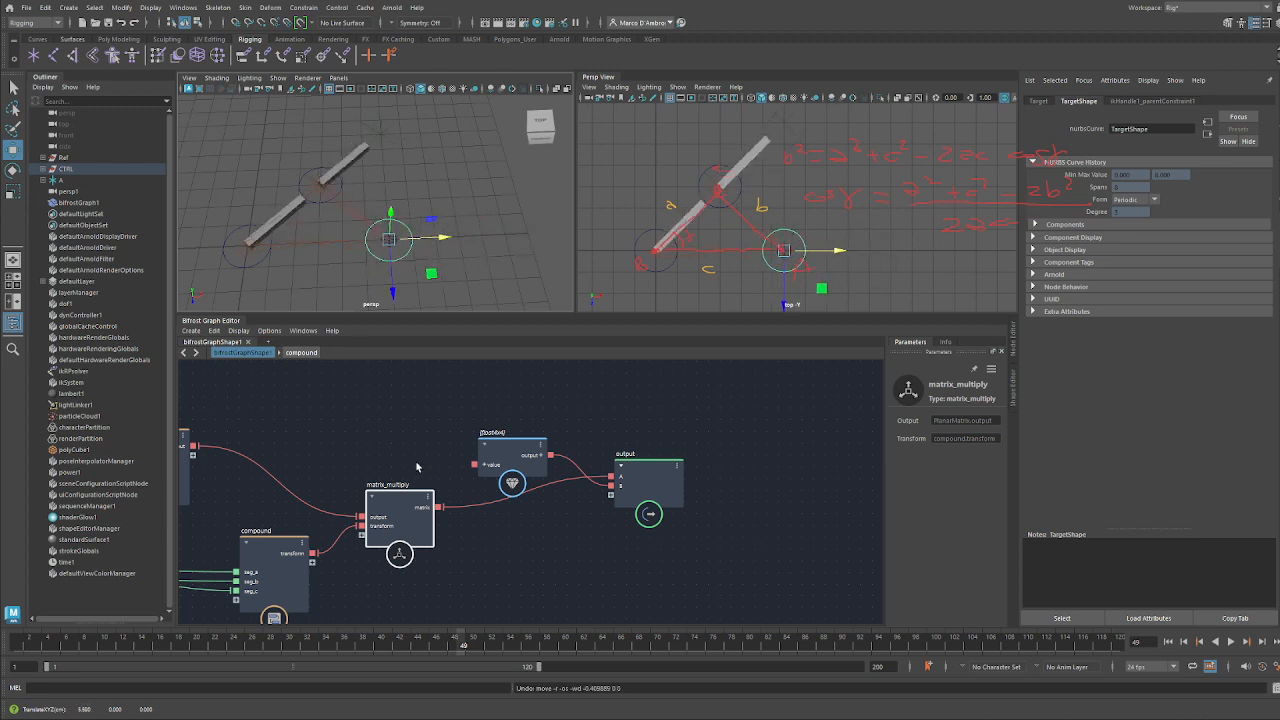
Rename the compound feeding matrix_multiply to AngleA and open its internal graph at the divide and acos nodes
middle_click_drag(423, 499, 667, 474, "alt")
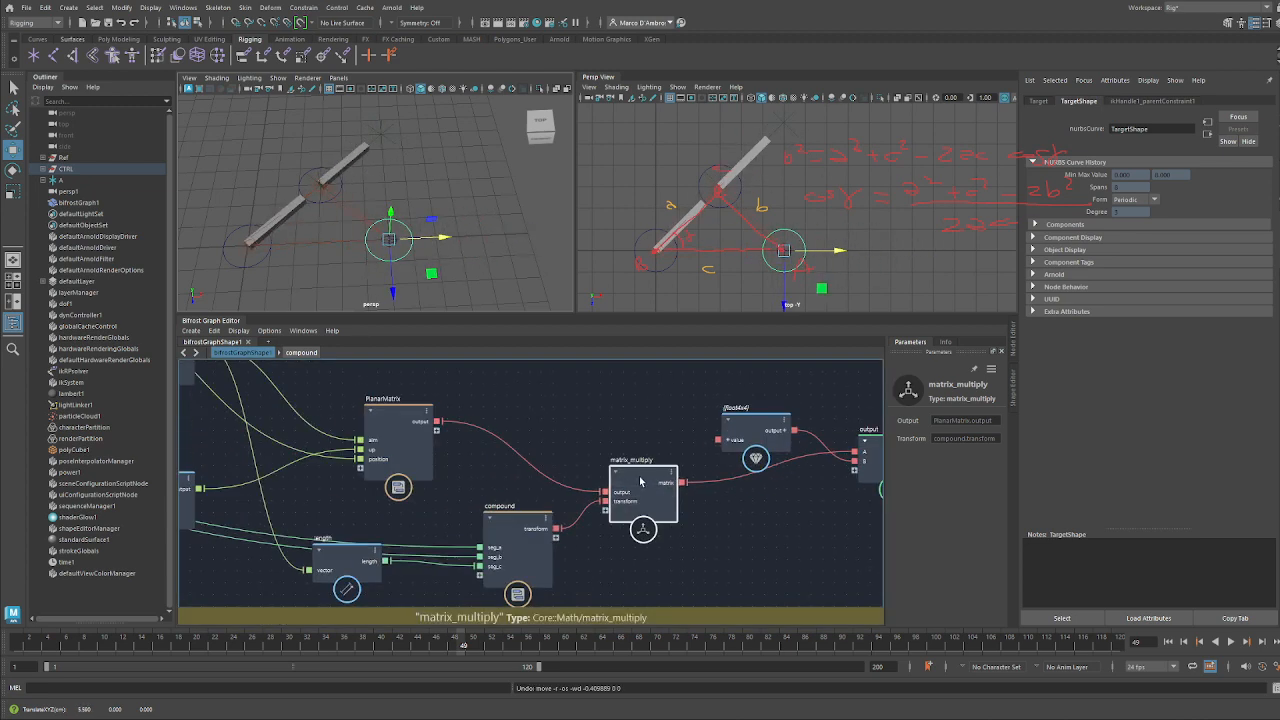
double_click(514, 525)
middle_click_drag(511, 516, 225, 470, "alt")
middle_click_drag(720, 462, 240, 475, "alt")
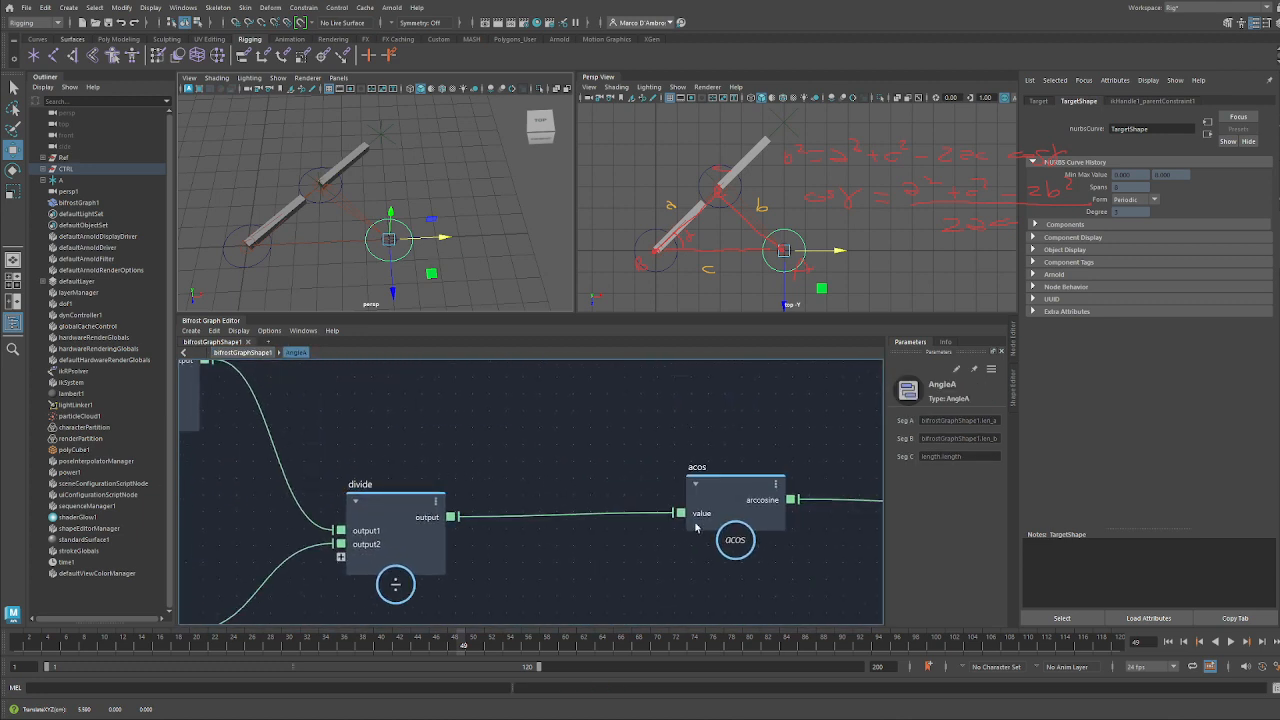
Tidy the AngleA graph by repositioning the multiply and acos nodes around the divide node
left_click_drag(697, 527, 696, 497)
middle_click_drag(685, 517, 618, 487, "alt")
right_click_drag(618, 487, 516, 490, "alt")
left_click_drag(274, 557, 261, 541)
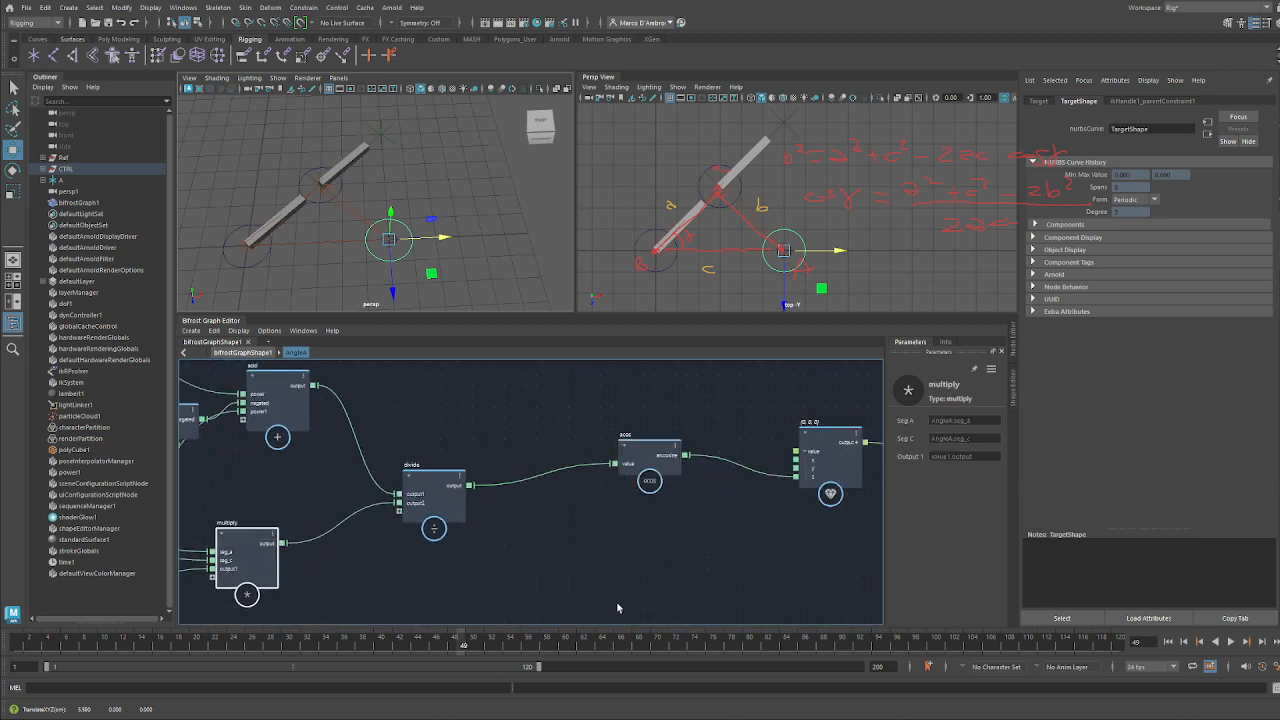
middle_click_drag(219, 519, 181, 519, "alt")
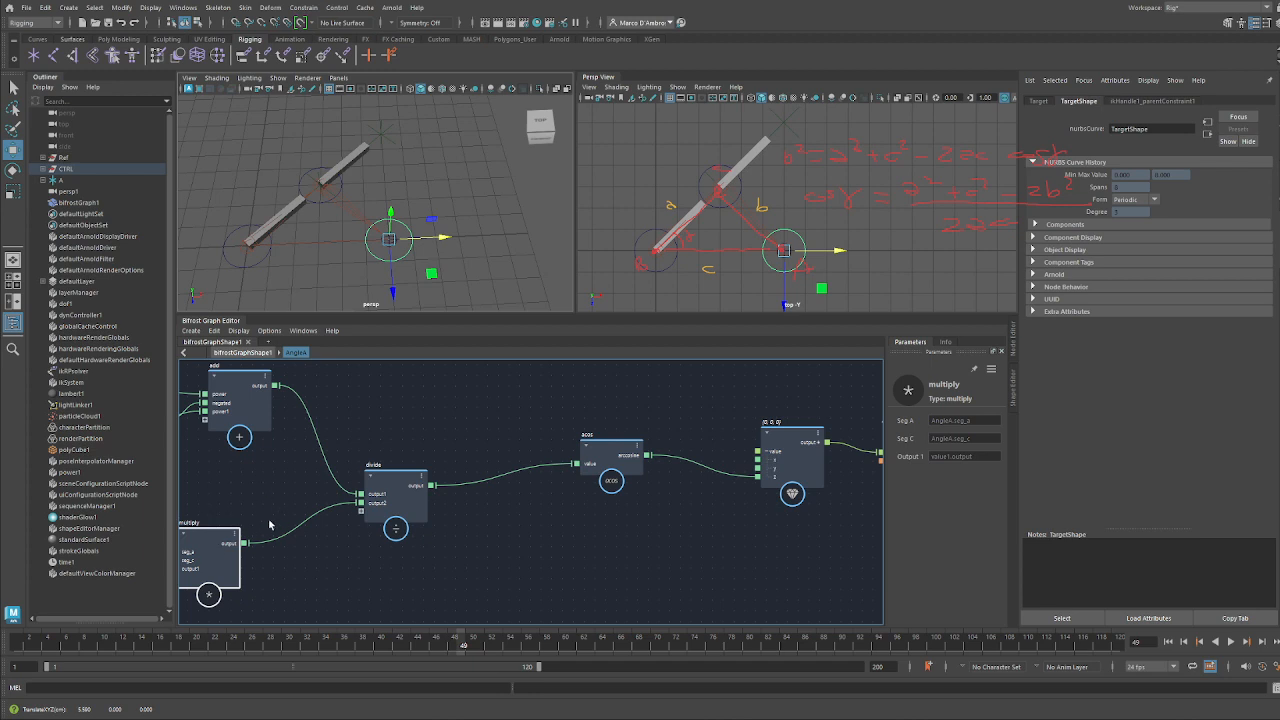
middle_click_drag(404, 571, 289, 574, "alt")
left_click_drag(497, 486, 509, 484)
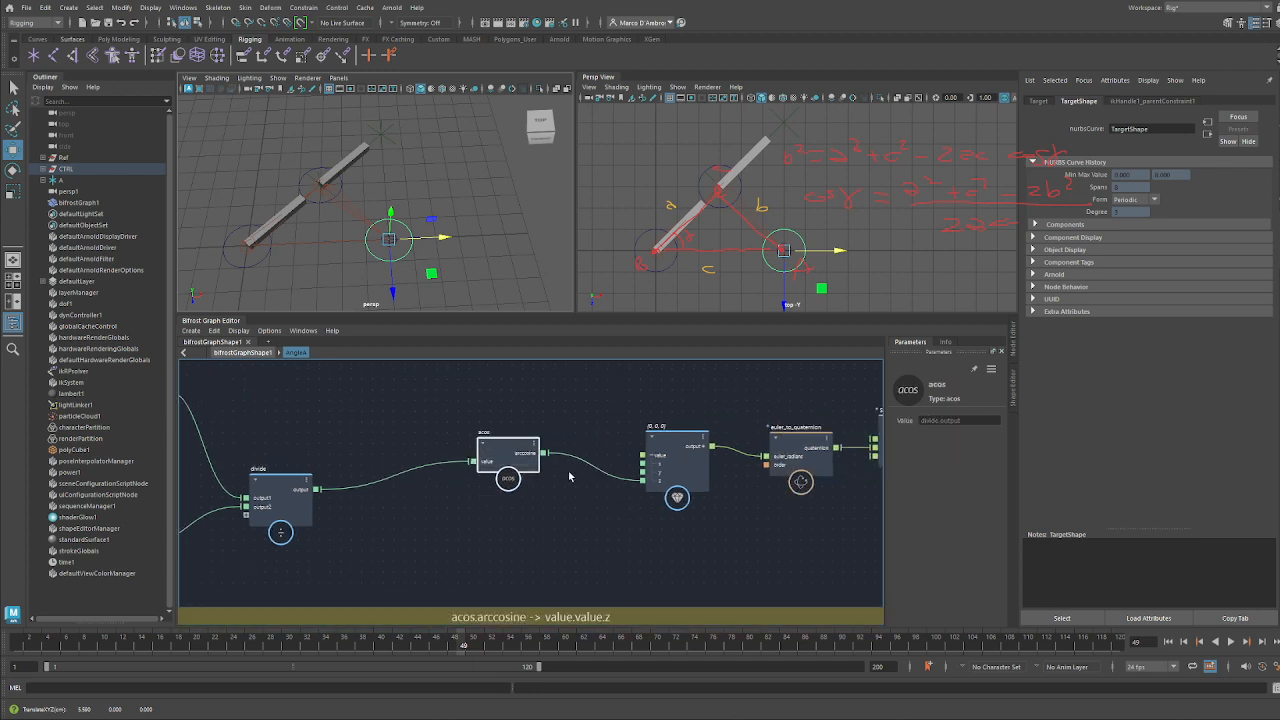
Add a watchpoint to the connection between the divide and acos nodes to inspect the cosine value
right_click(436, 466)
left_click(471, 484)
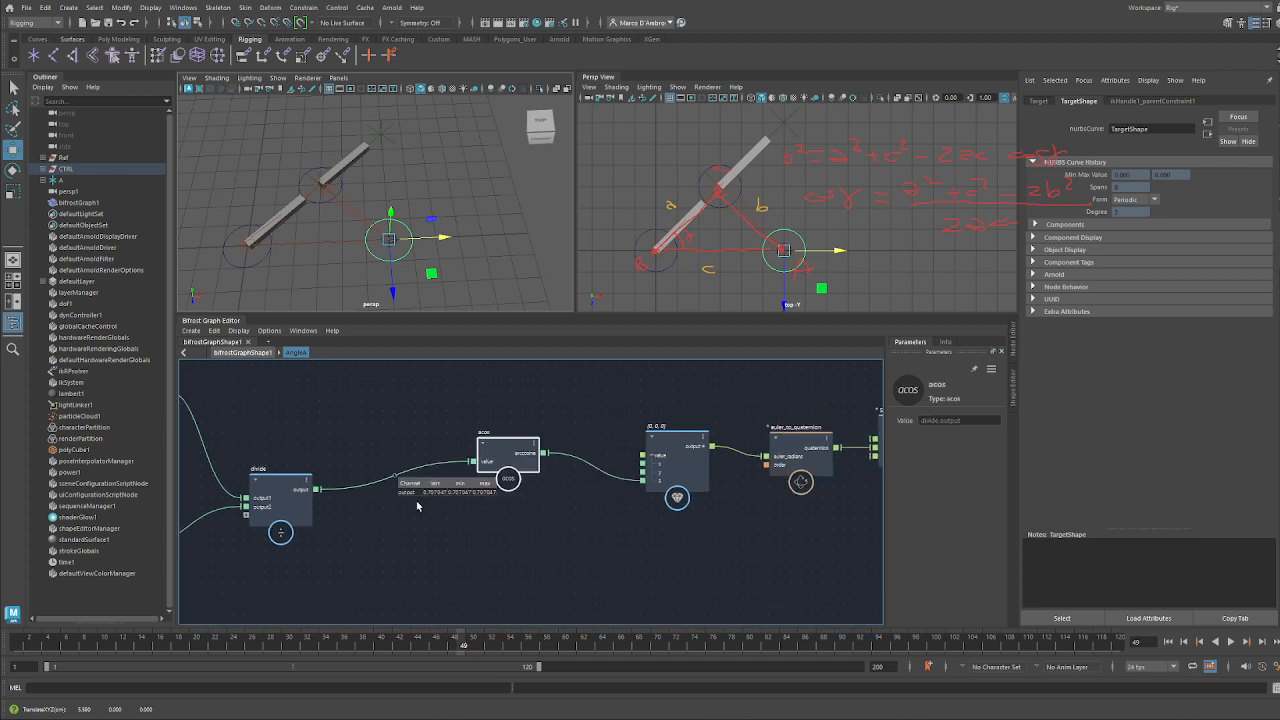
scroll(480, 491, "up", 4)
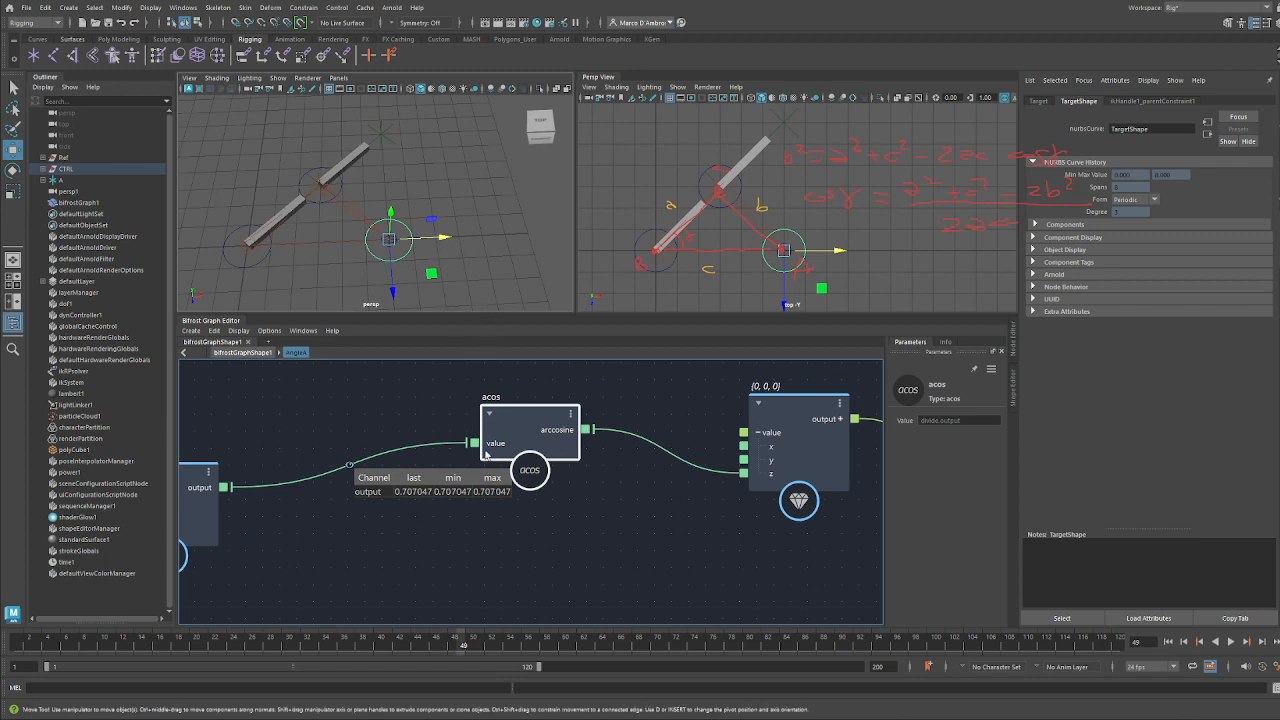
left_click_drag(536, 425, 555, 417)
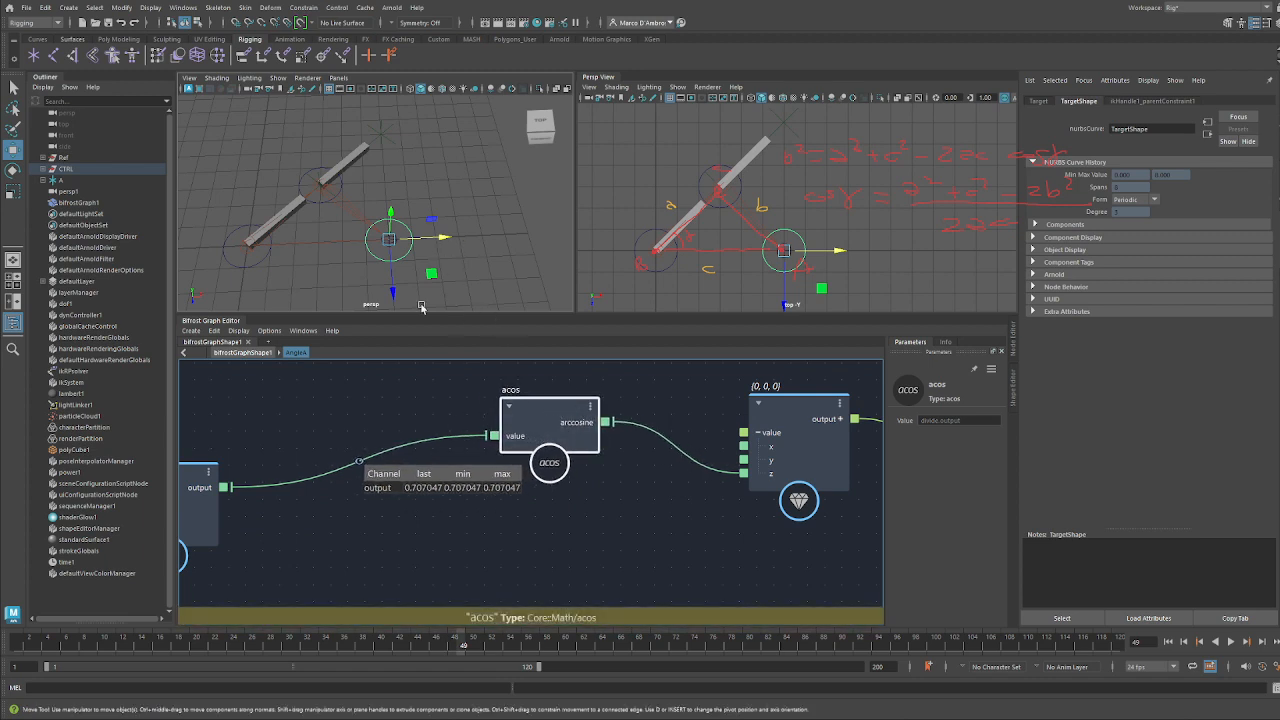
Check the watched value with the target moved out of reach along x, undo the move and remove the watchpoint
left_click_drag(447, 248, 537, 241)
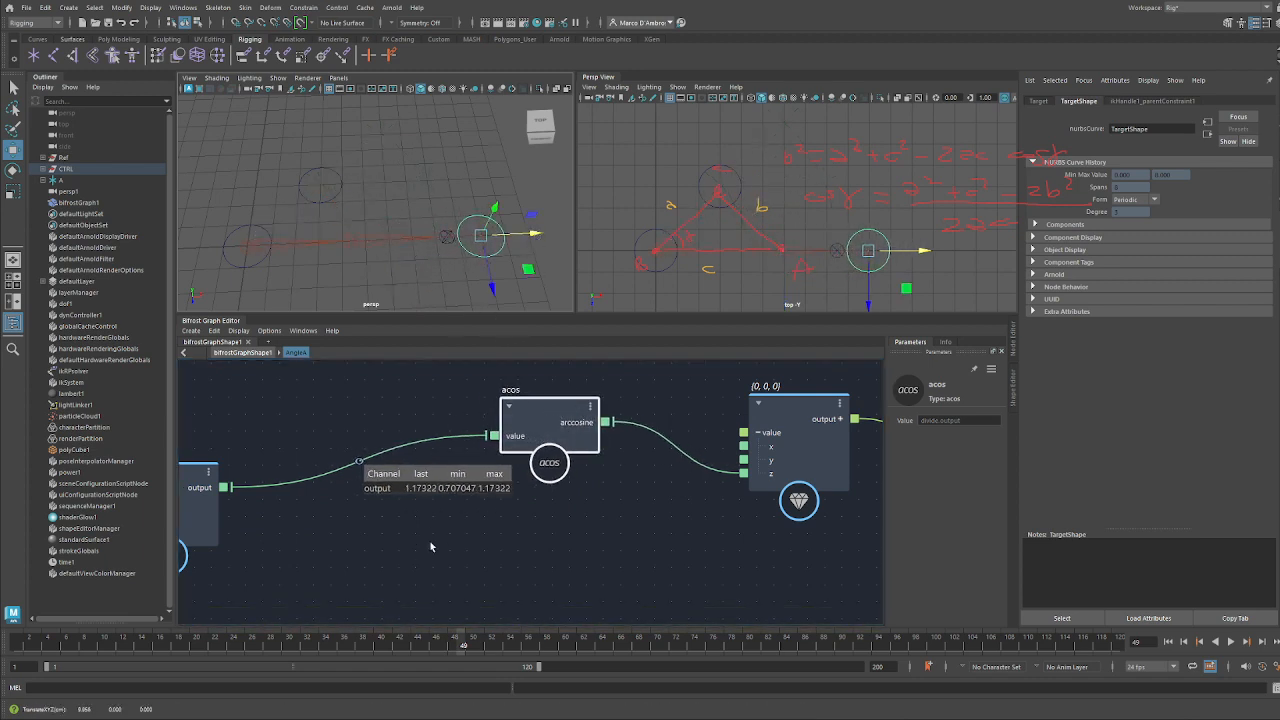
key("ctrl+z")
left_click(380, 503)
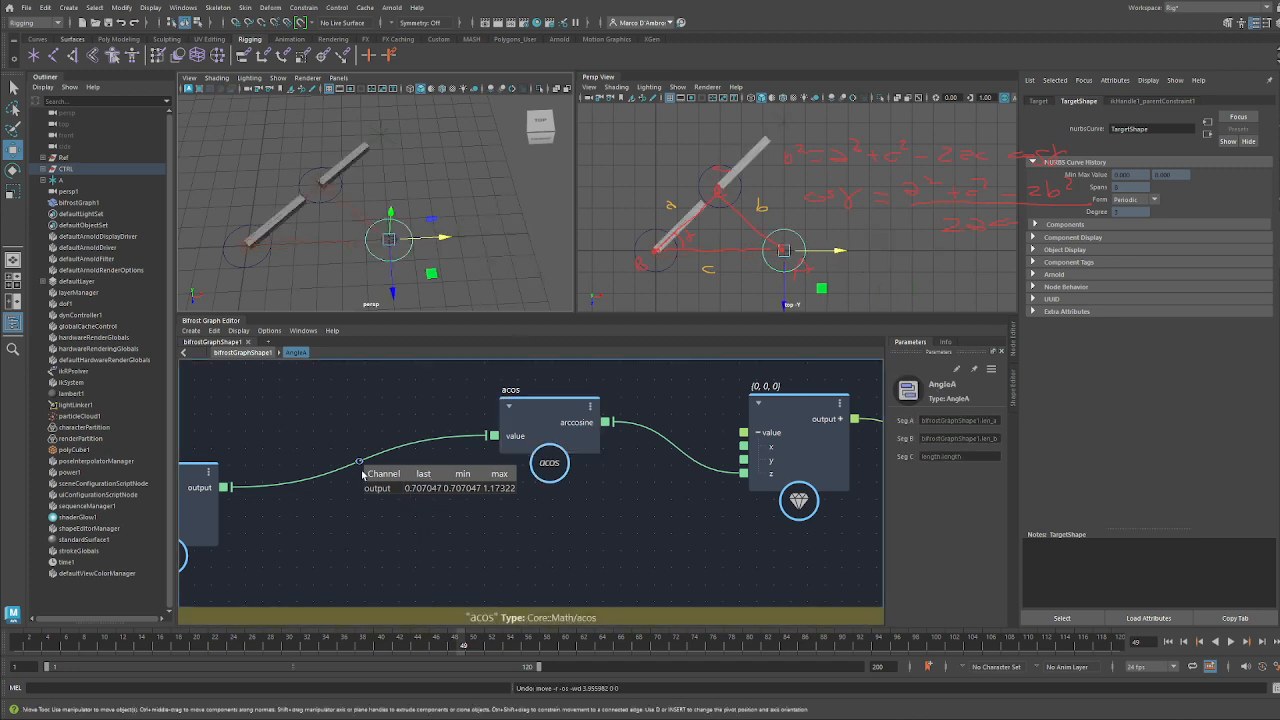
right_click(361, 465)
left_click(402, 482)
Add a greater node below the connection between the divide and acos nodes
key("Tab")
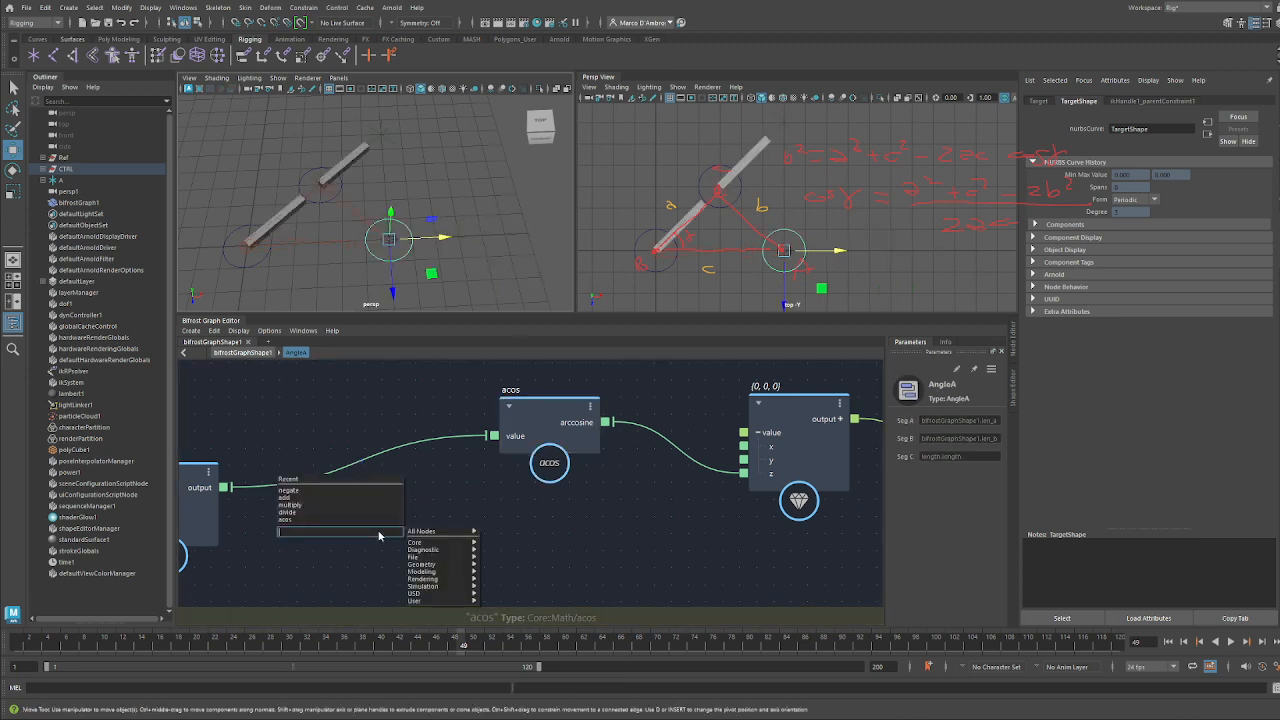
type("gra")
key("BackSpace")
type("eat")
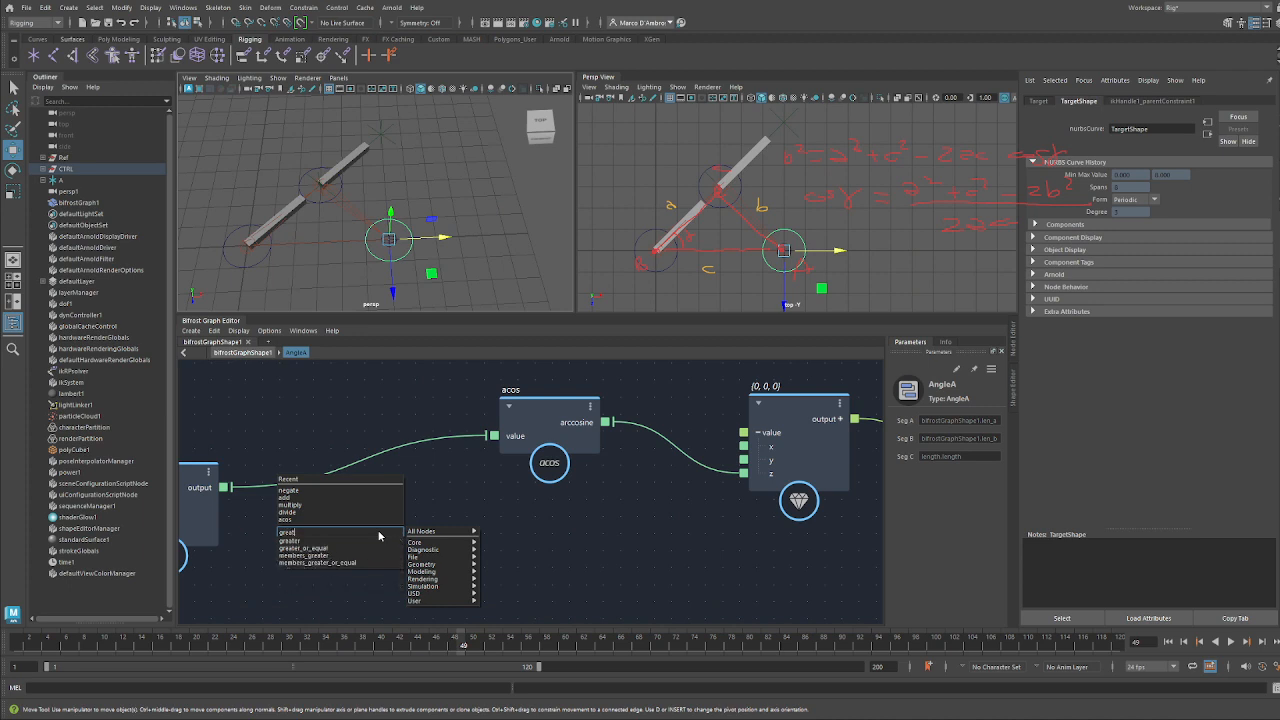
key("Return")
left_click_drag(403, 595, 443, 558)
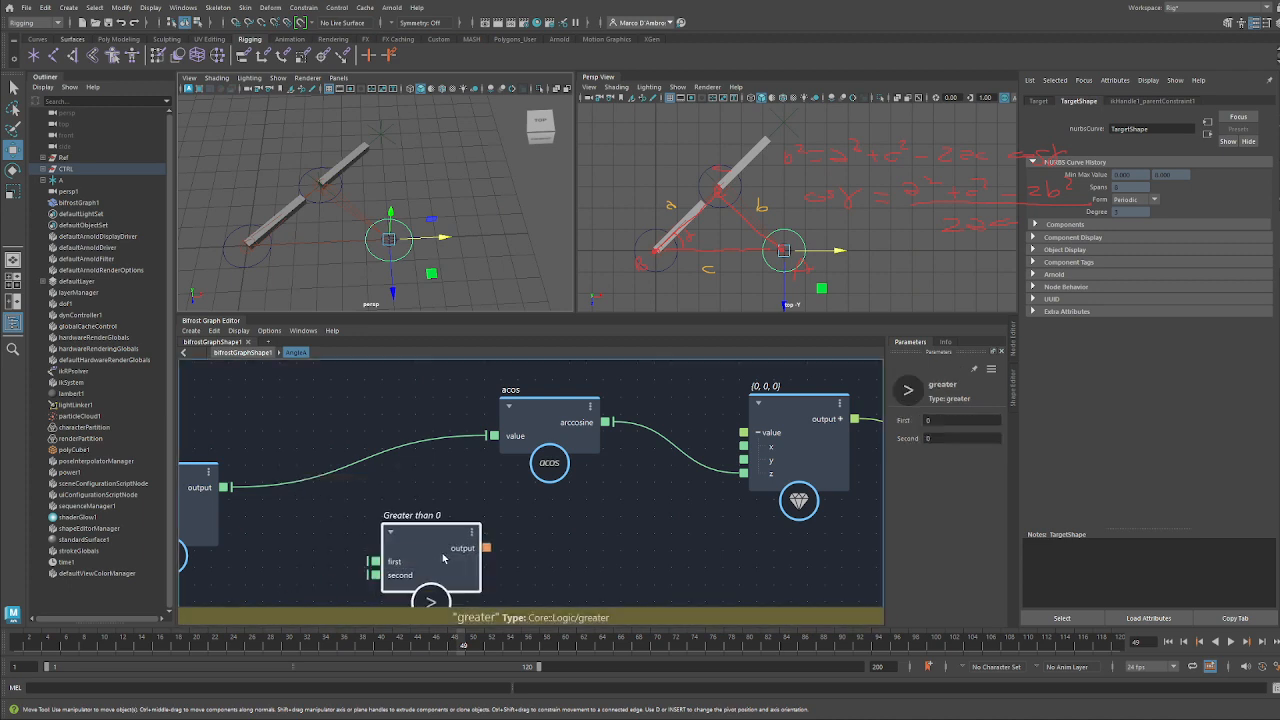
Connect the divide output to the greater node's first input and set its second value to 1
left_click_drag(224, 487, 376, 561)
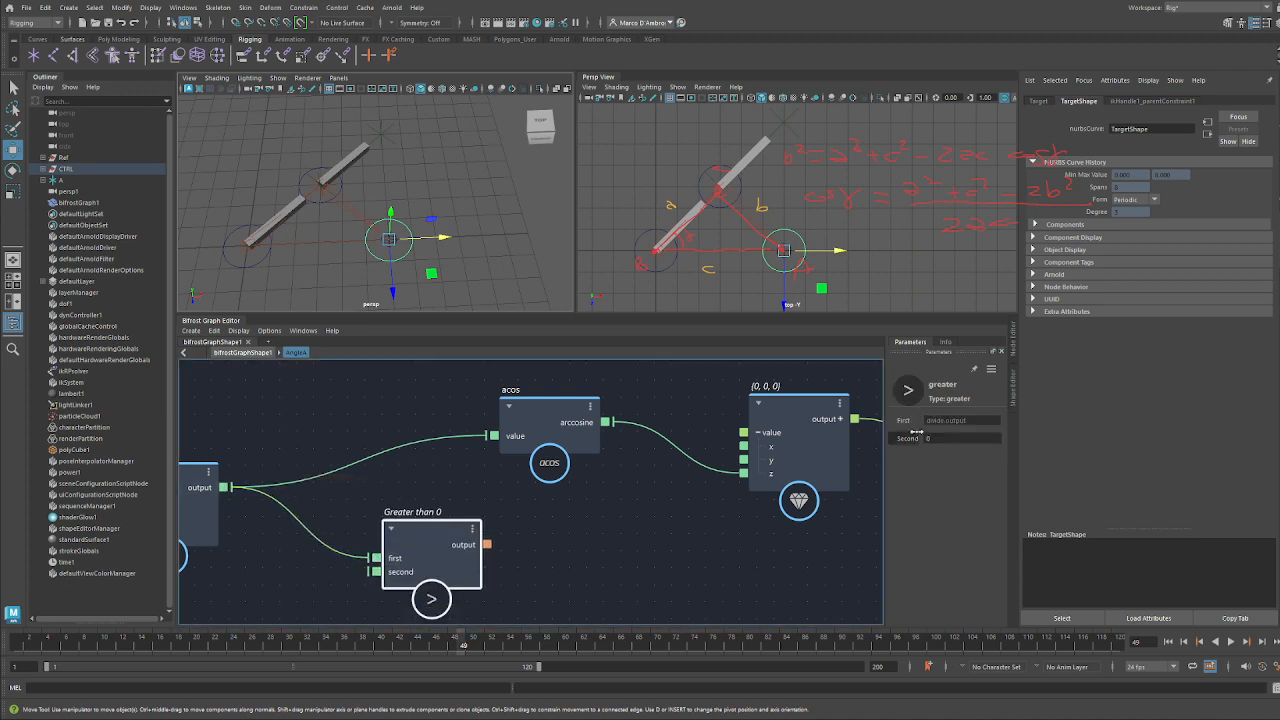
left_click(957, 438)
middle_click_drag(587, 514, 489, 495, "alt")
scroll(489, 495, "down", 3)
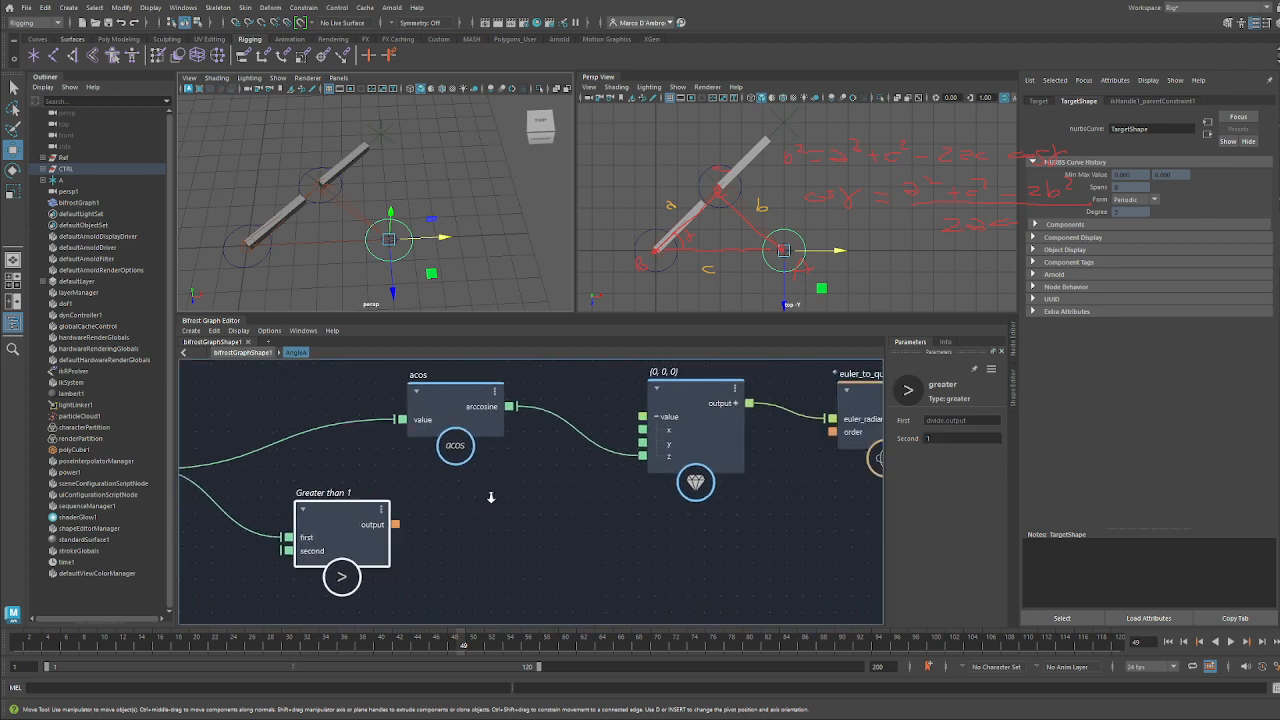
Add an if node beside the greater node, below the float3 value node
left_click_drag(396, 521, 481, 546)
middle_click_drag(612, 542, 485, 537, "alt")
left_click(575, 556)
key("Tab")
type("if")
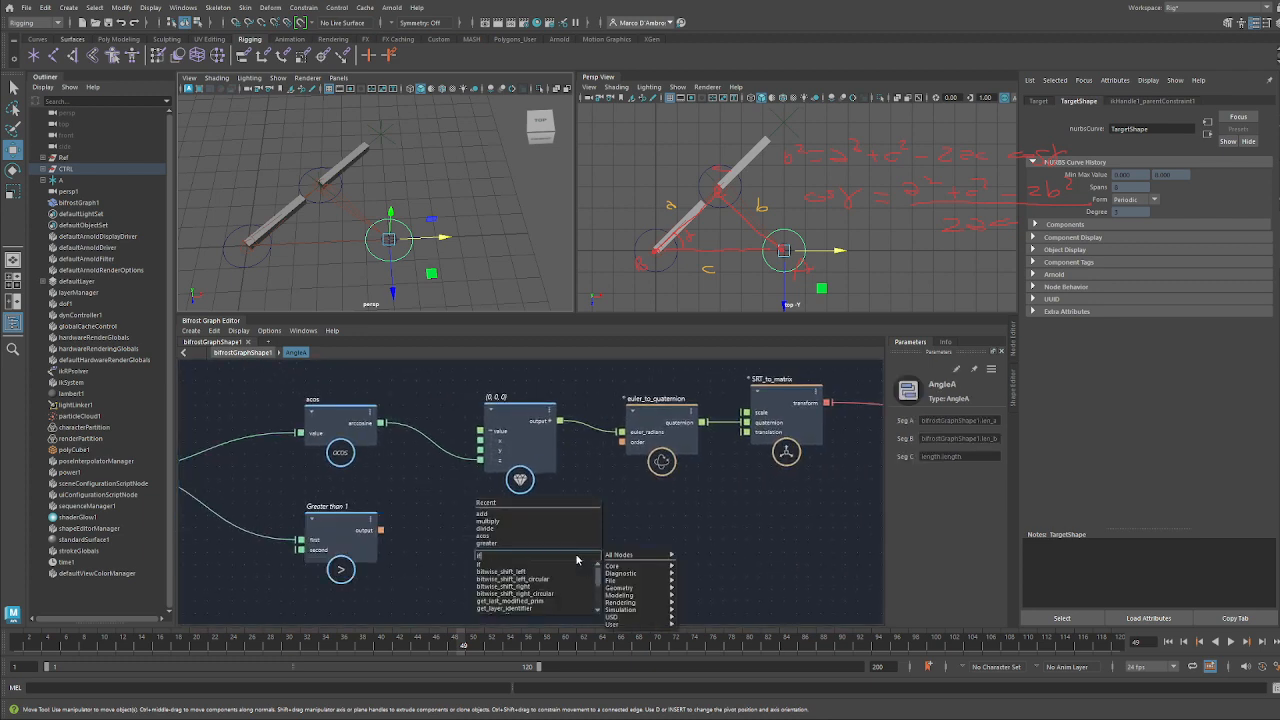
key("Return")
left_click_drag(577, 573, 573, 525)
Reposition the acos and greater nodes so they sit above each other after the divide node
middle_click_drag(327, 397, 468, 393, "alt")
left_click_drag(467, 394, 461, 385)
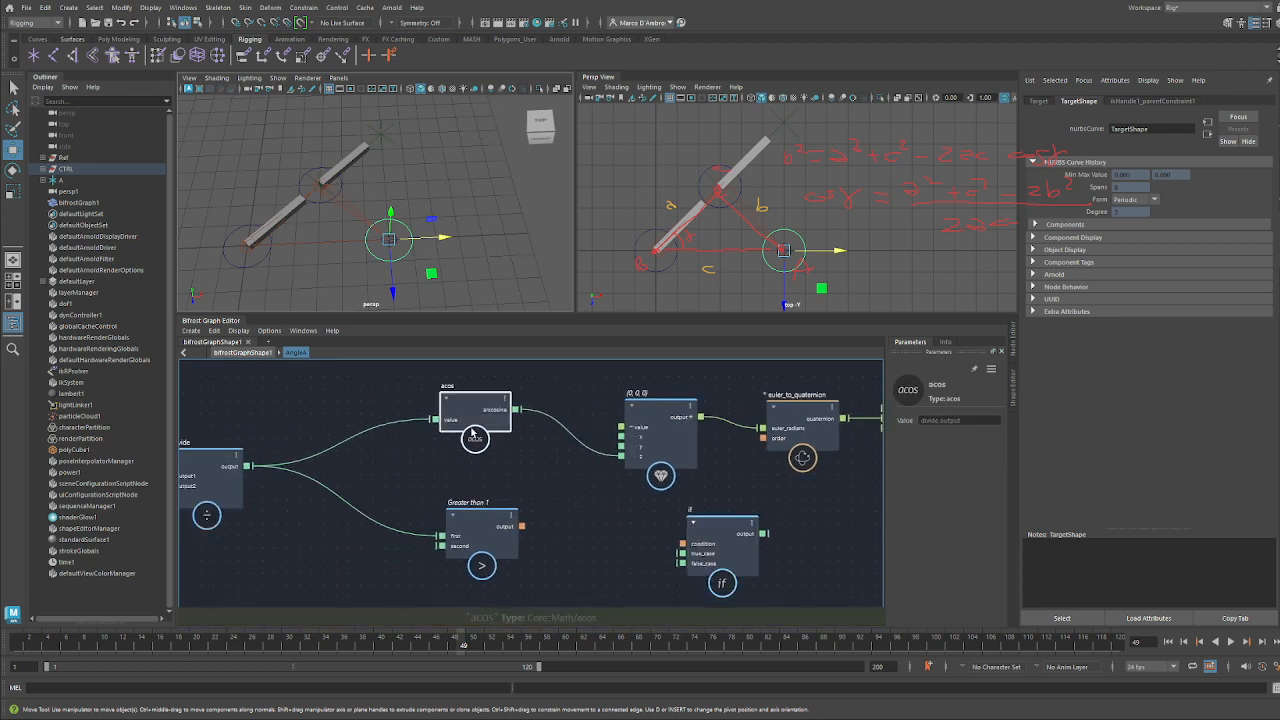
left_click_drag(485, 515, 442, 515)
left_click_drag(496, 409, 476, 404)
Move the chain from the float3 value to the output node further right and place the if node in the freed gap
middle_click_drag(875, 510, 615, 526, "alt")
scroll(616, 522, "down", 3)
left_click_drag(784, 490, 643, 452)
left_click_drag(502, 437, 461, 418)
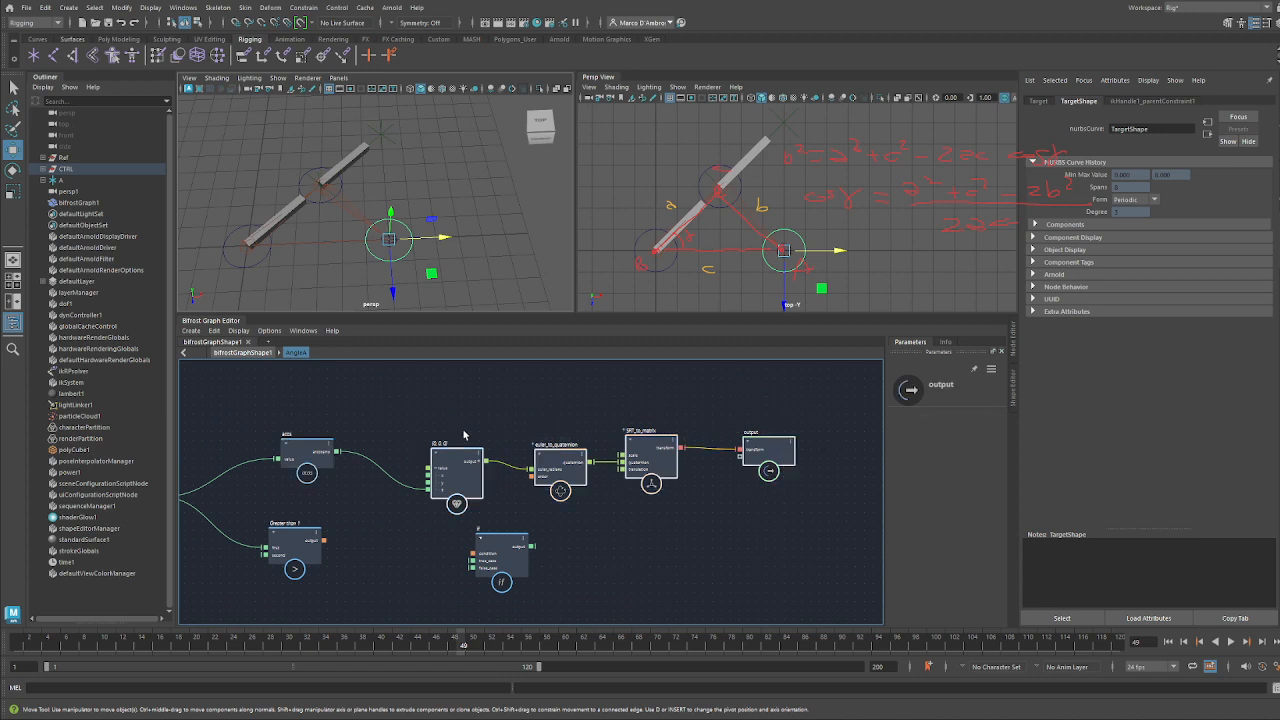
left_click(470, 426)
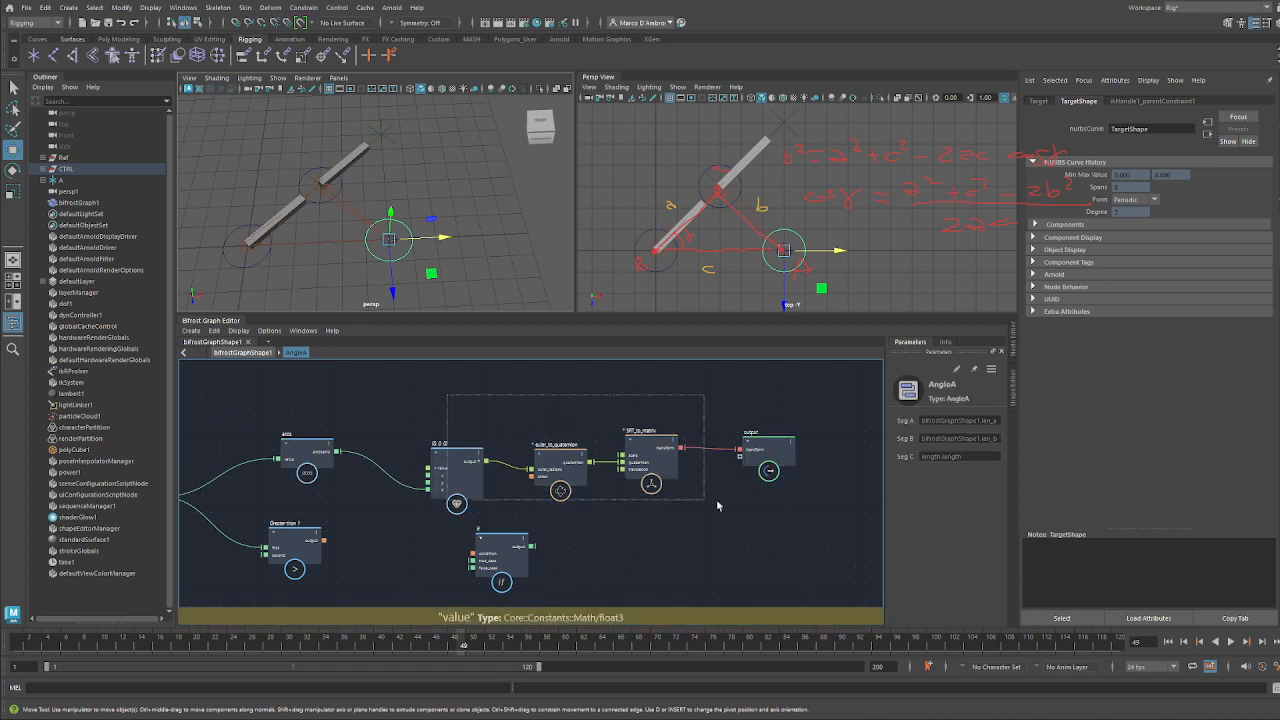
left_click_drag(717, 506, 749, 512)
left_click_drag(466, 471, 586, 466)
left_click(657, 532)
left_click_drag(506, 551, 456, 532)
right_click_drag(456, 532, 469, 540, "alt")
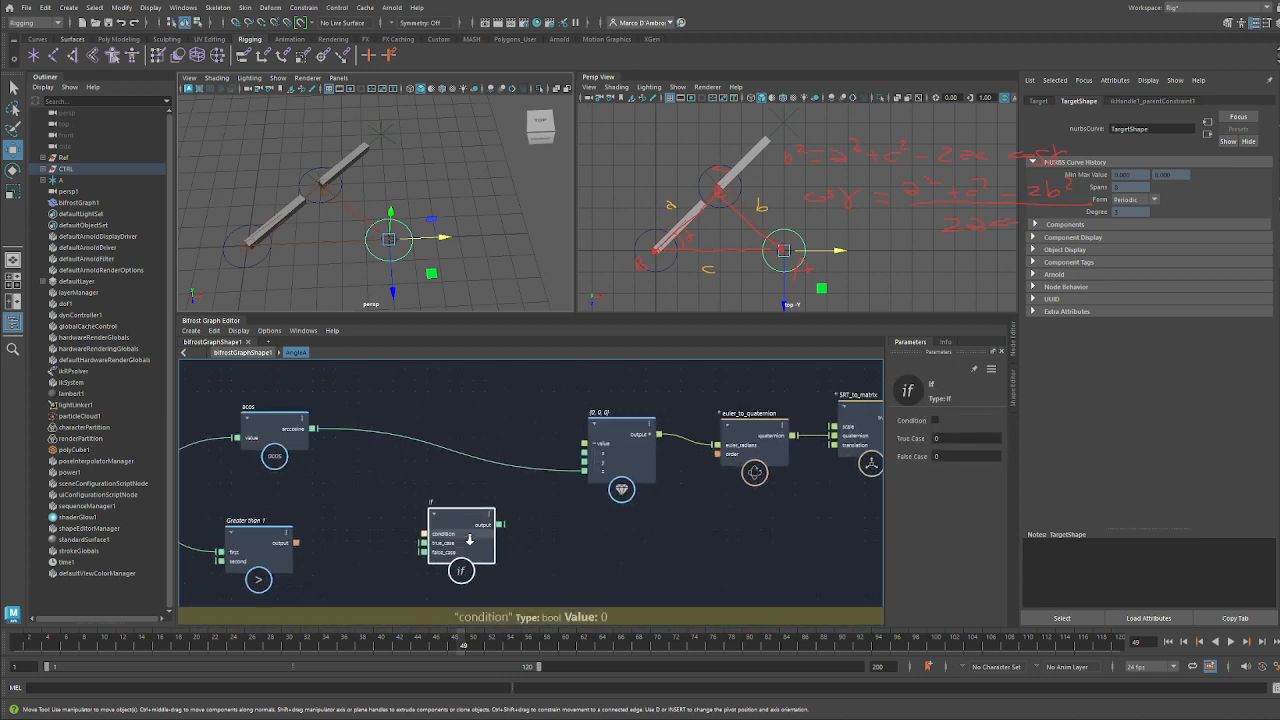
middle_click_drag(469, 540, 522, 516, "alt")
scroll(391, 465, "up", 1)
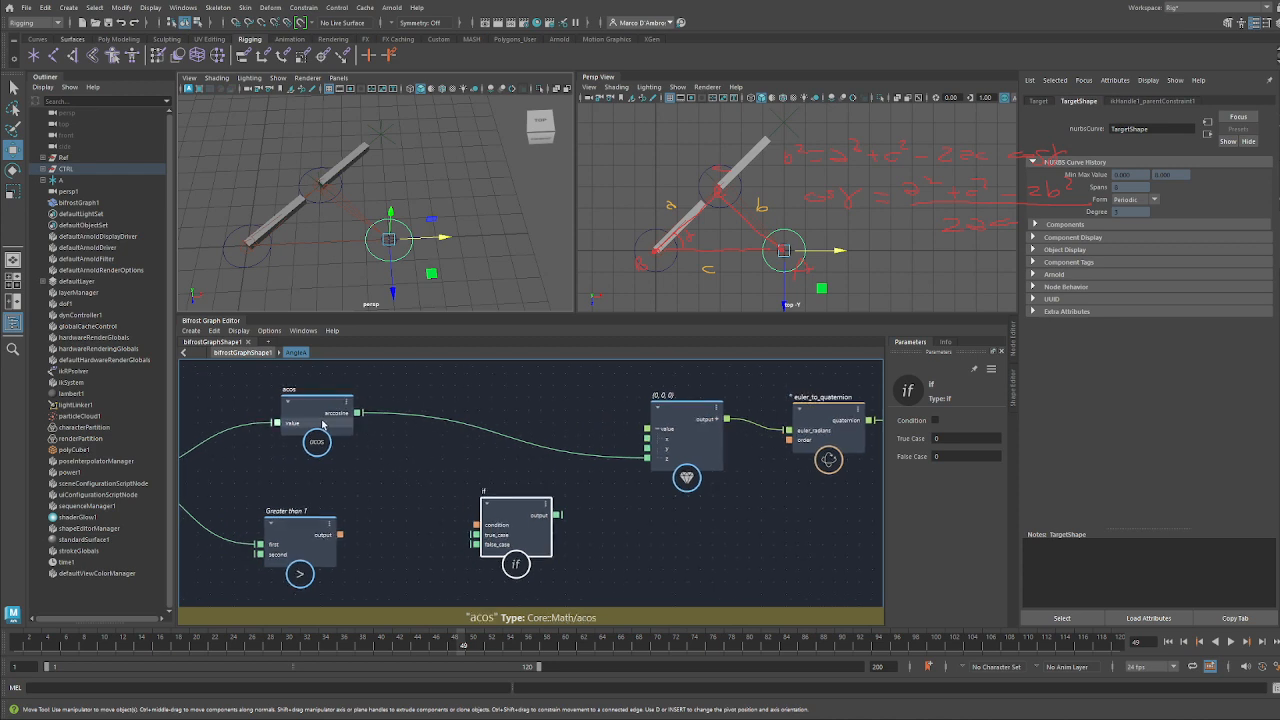
Connect the greater output to the if condition and the acos arccosine to its false_case
left_click_drag(359, 413, 389, 449)
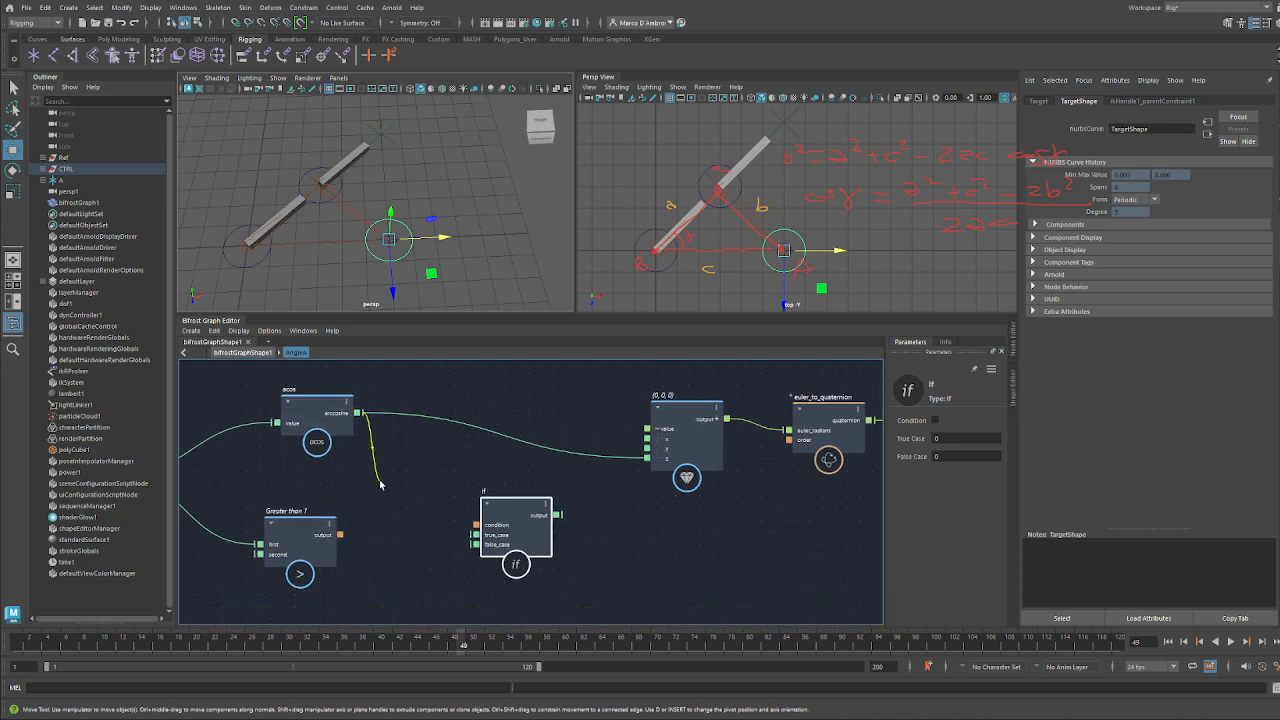
left_click_drag(338, 533, 477, 524)
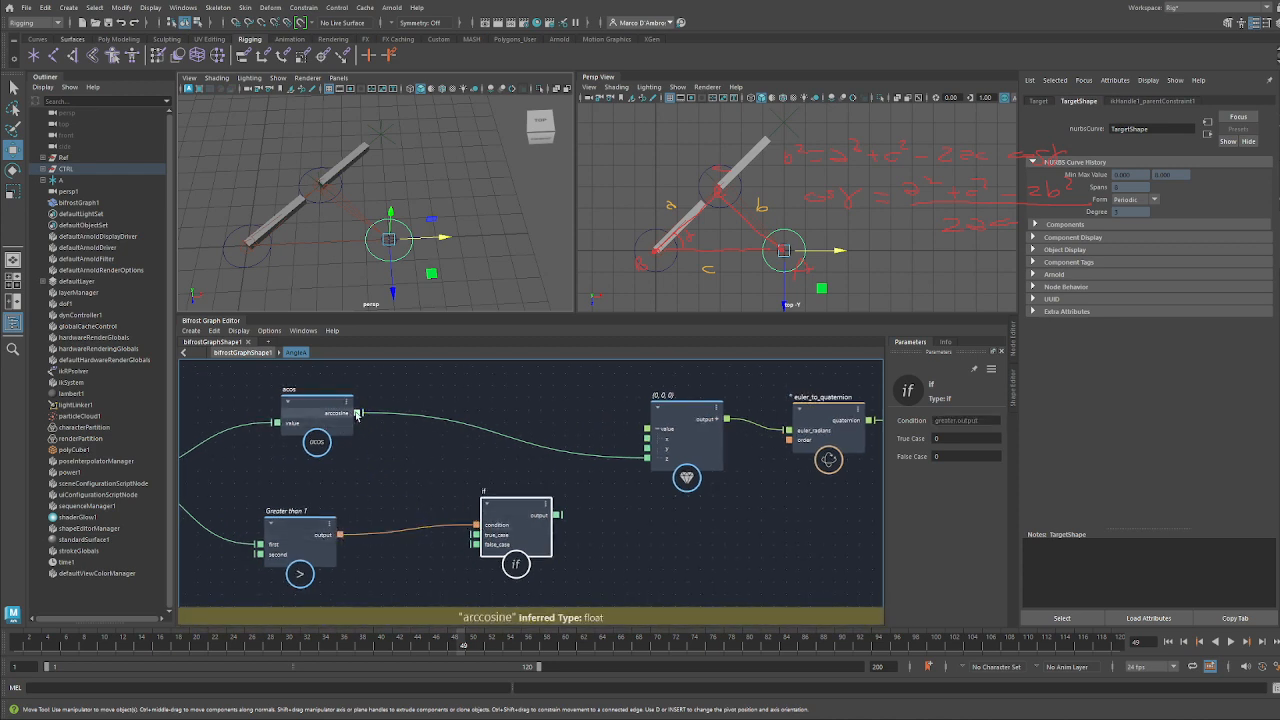
left_click_drag(359, 413, 477, 544)
Connect the if output to the float3 value's z component and test it by moving the target along x, undoing the move
right_click(491, 537)
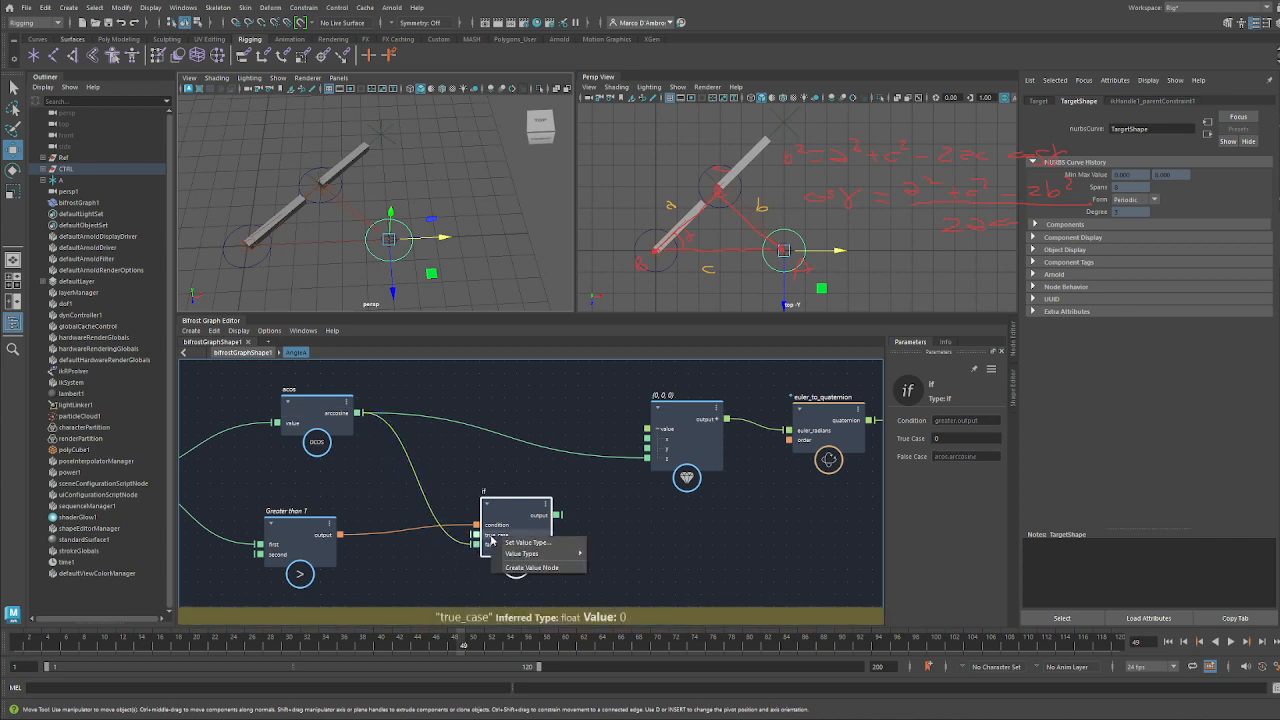
left_click(567, 509)
left_click_drag(557, 515, 646, 456)
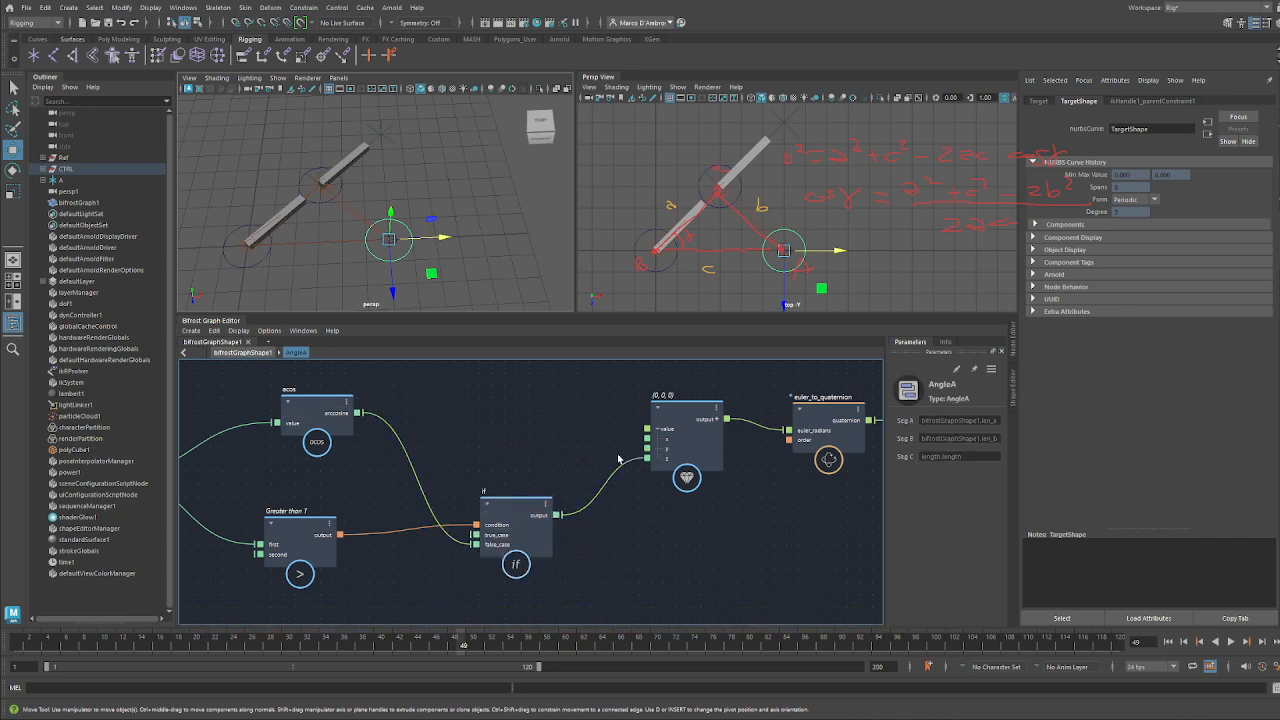
left_click_drag(440, 237, 500, 238)
key("ctrl+z")
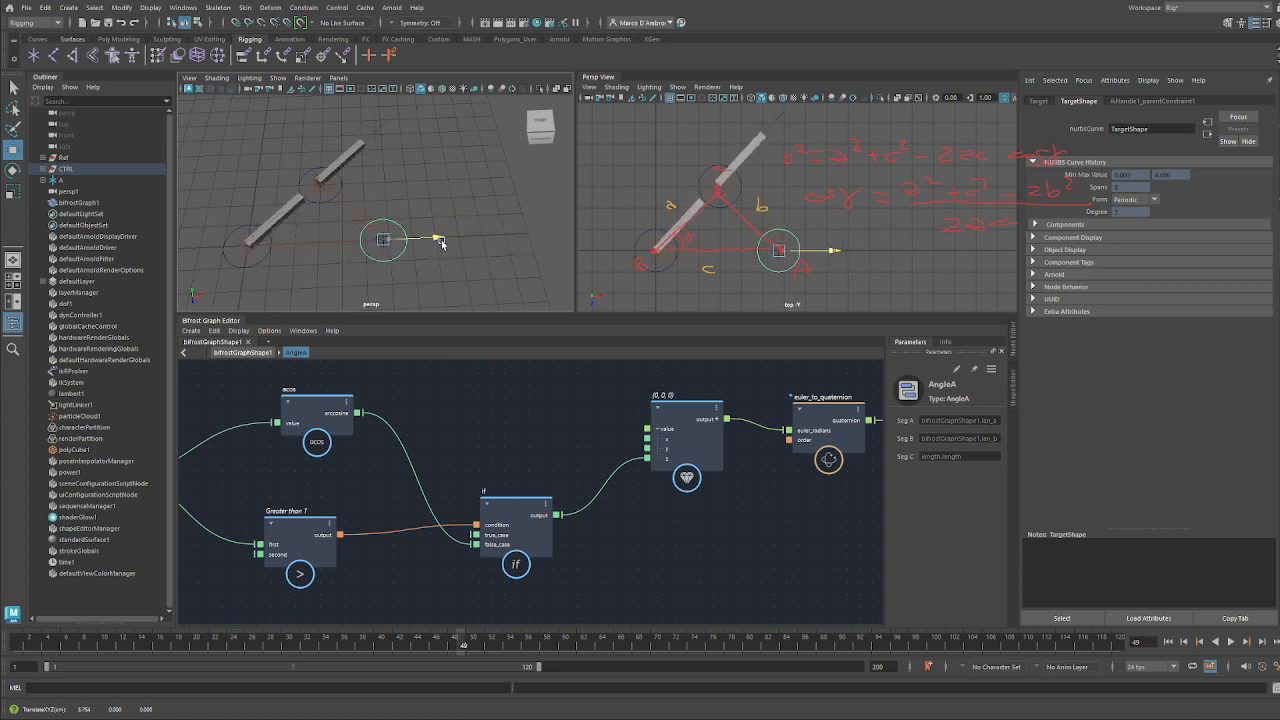
Create a value node for the if node's true_case and place it below the greater node
right_click(477, 535)
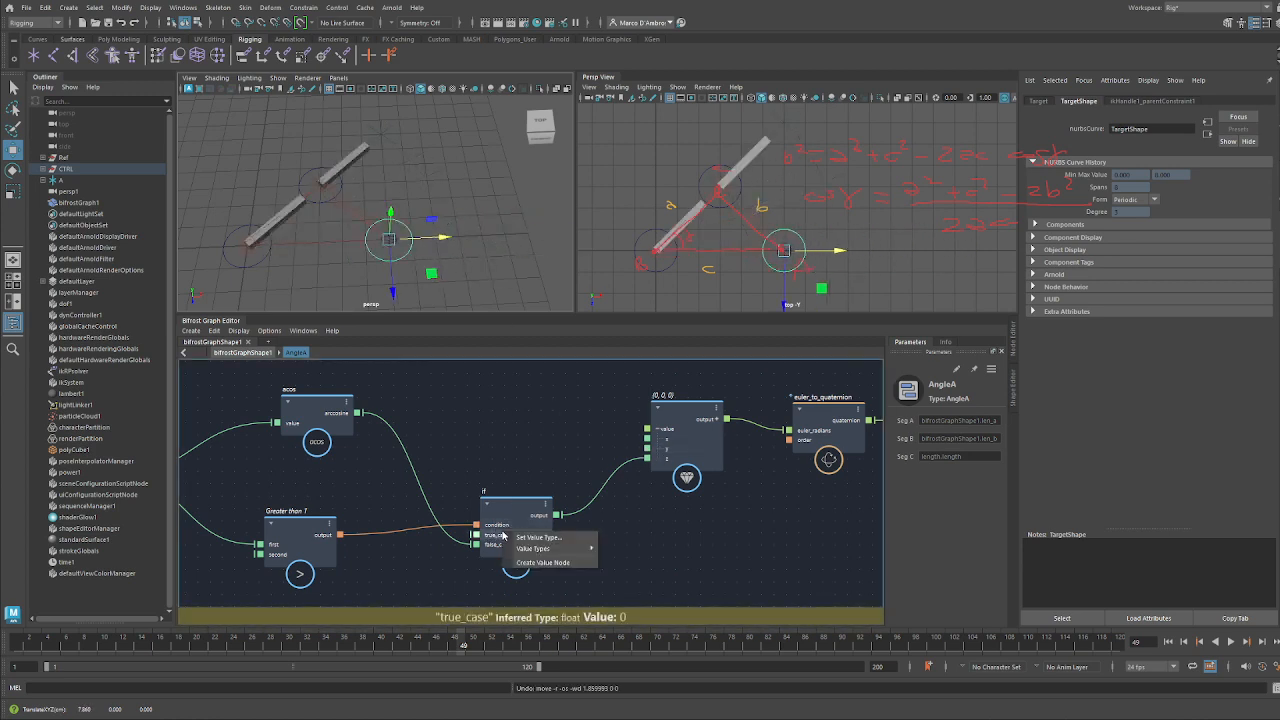
left_click(530, 562)
middle_click_drag(528, 561, 586, 515, "alt")
left_click_drag(462, 477, 386, 564)
middle_click_drag(537, 497, 443, 496, "alt")
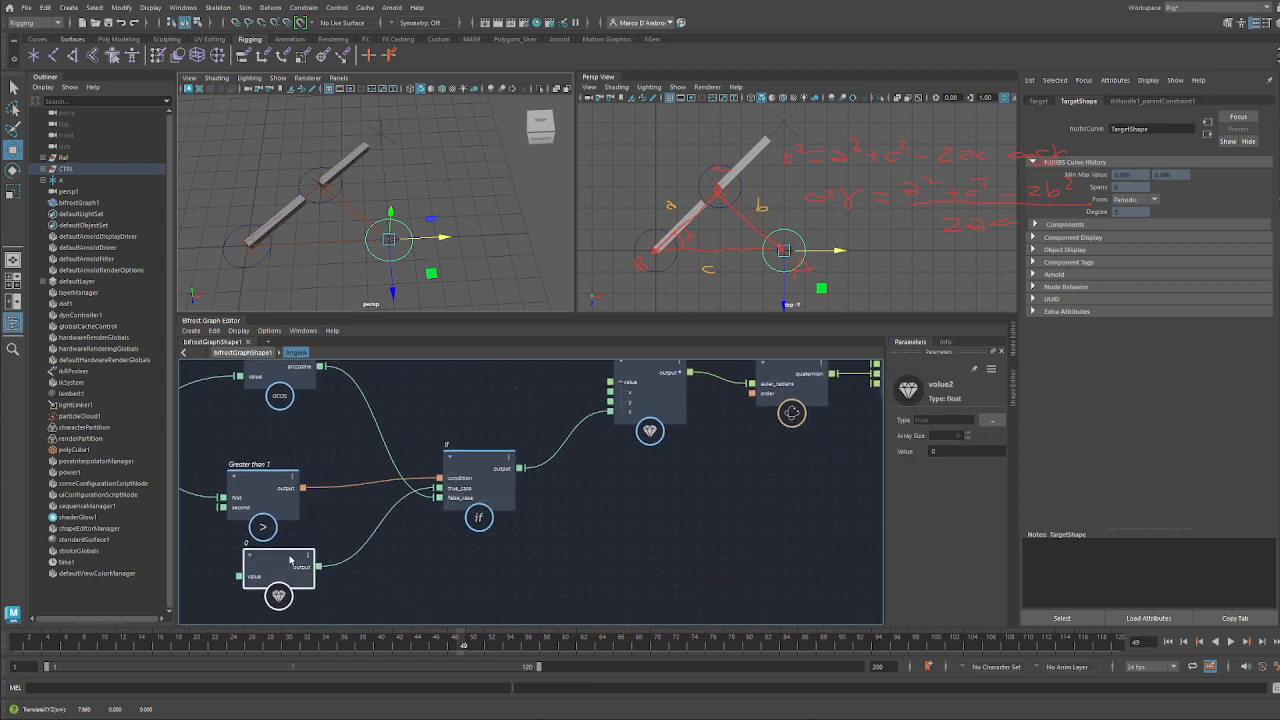
Align the 0 value node beneath the greater node and return from the AngleA compound to the main graph
left_click_drag(289, 558, 278, 564)
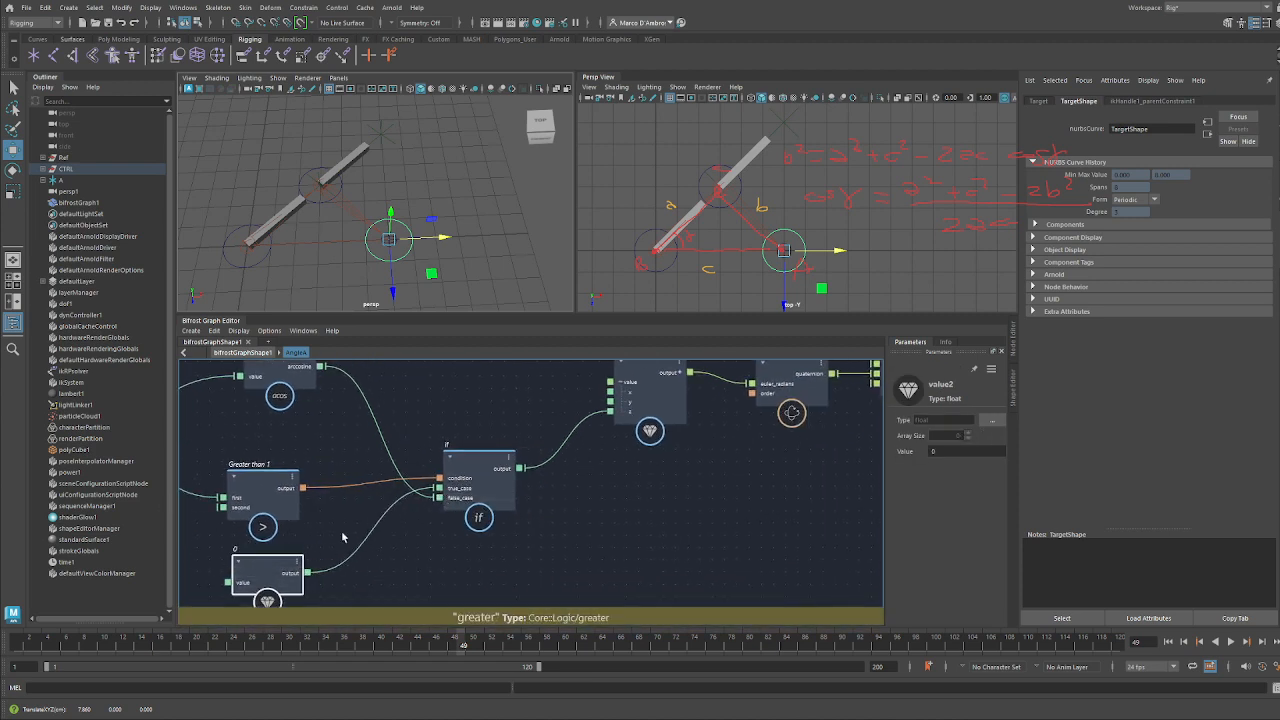
middle_click_drag(492, 531, 356, 548, "alt")
scroll(357, 540, "down", 5)
middle_click_drag(535, 519, 503, 522, "alt")
scroll(503, 522, "up", 1)
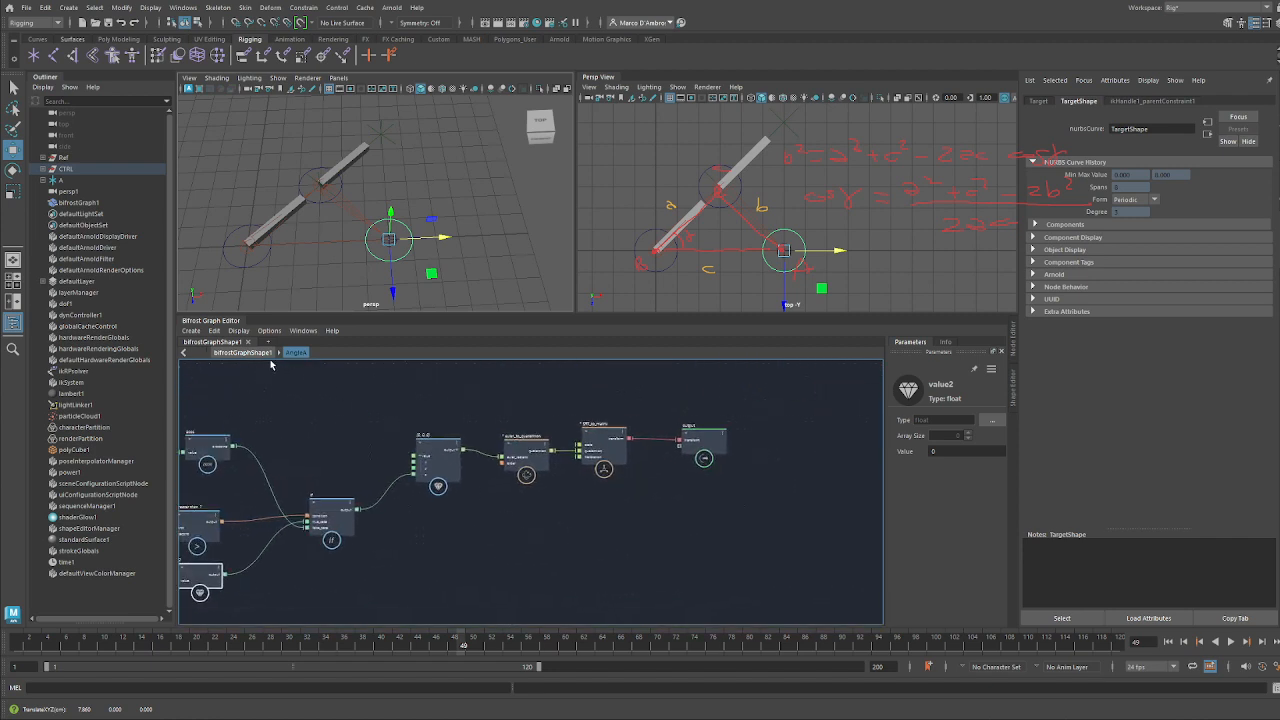
left_click(262, 353)
Test the first bone by moving the target and then the pole control upward, undoing each move
left_click_drag(392, 240, 446, 233)
key("ctrl+z")
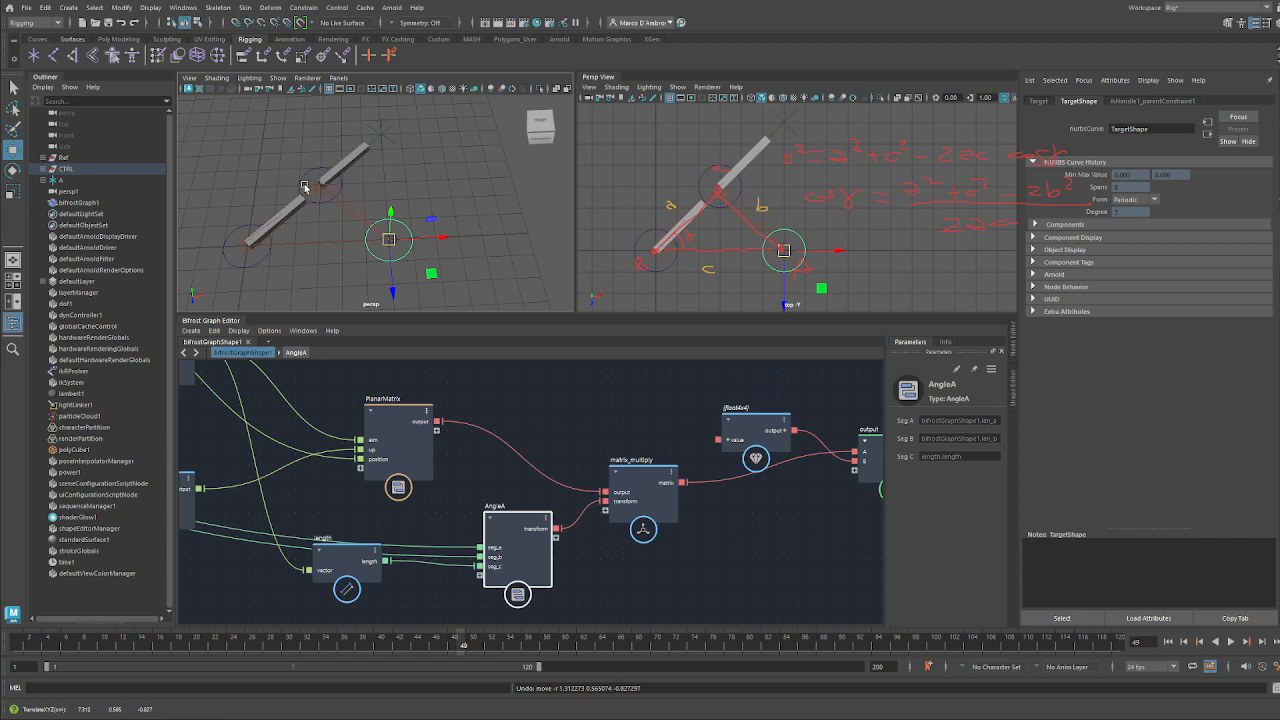
left_click(317, 187)
left_click_drag(314, 155, 304, 115)
key("ctrl+z")
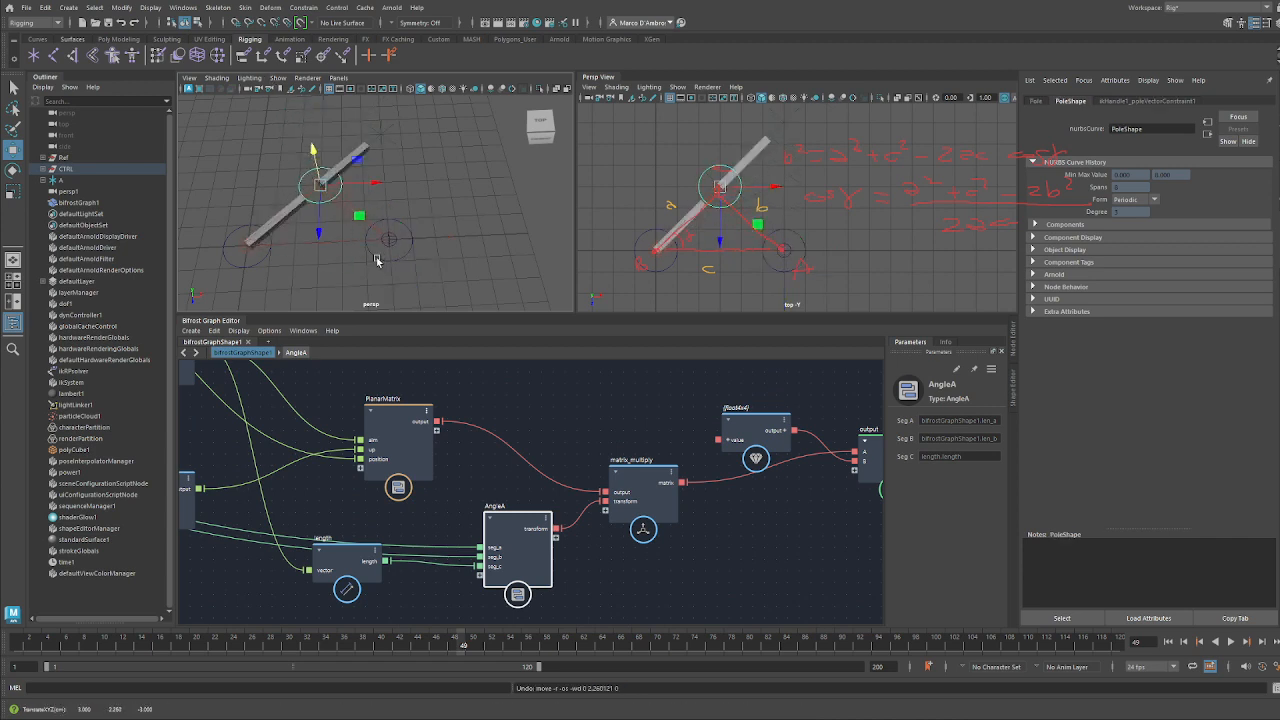
Duplicate the AngleA compound with its connections, place the copy below the original, and cut the copy's three input connections
middle_click_drag(703, 558, 470, 570, "alt")
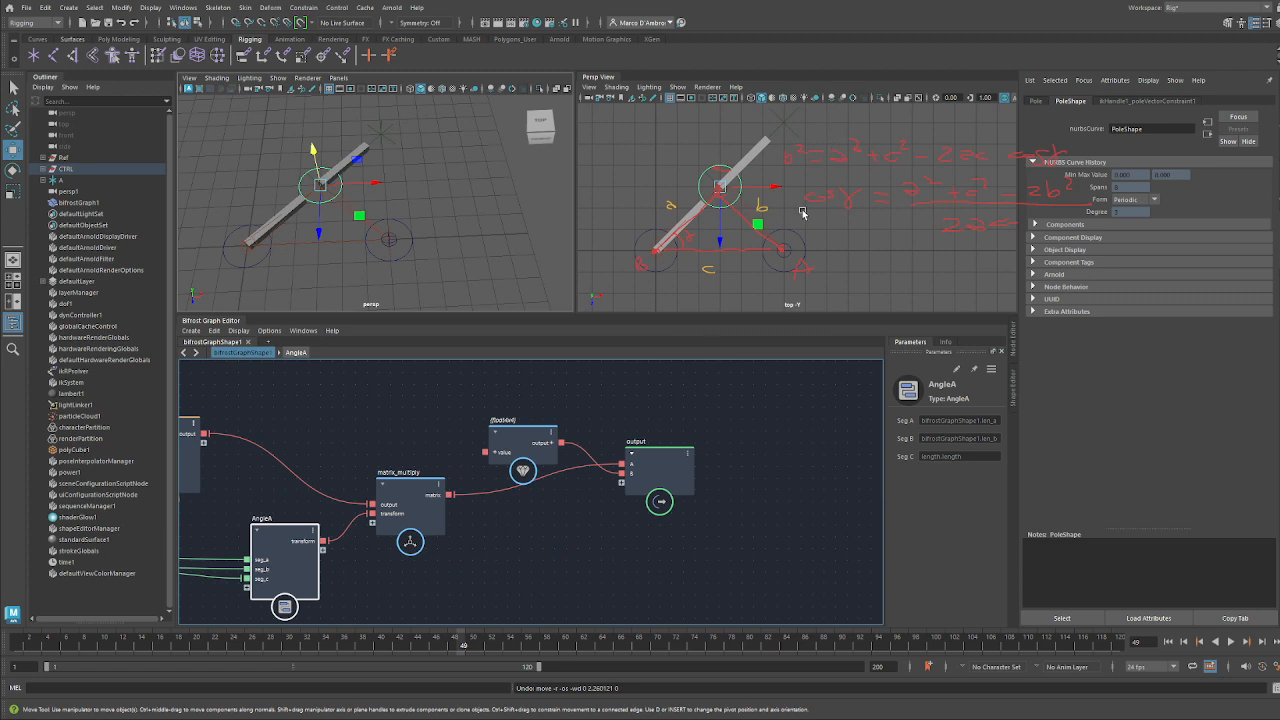
middle_click_drag(458, 502, 585, 462, "alt")
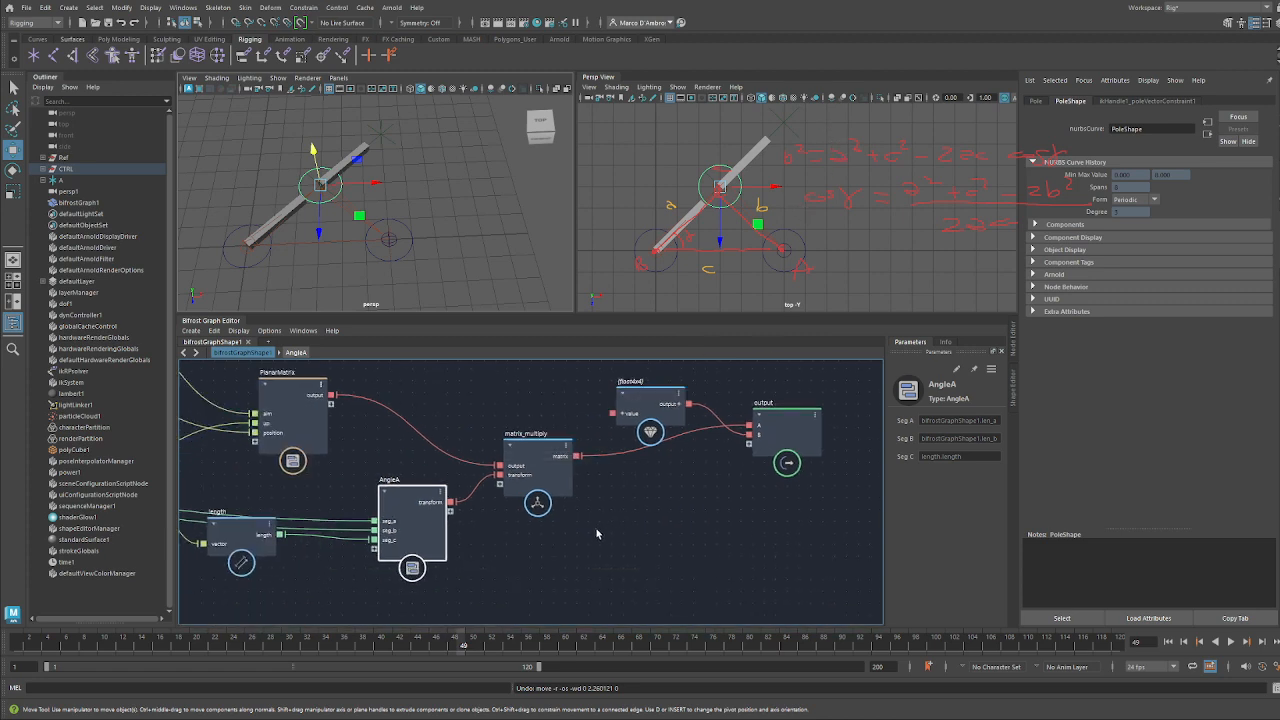
left_click_drag(415, 520, 420, 511)
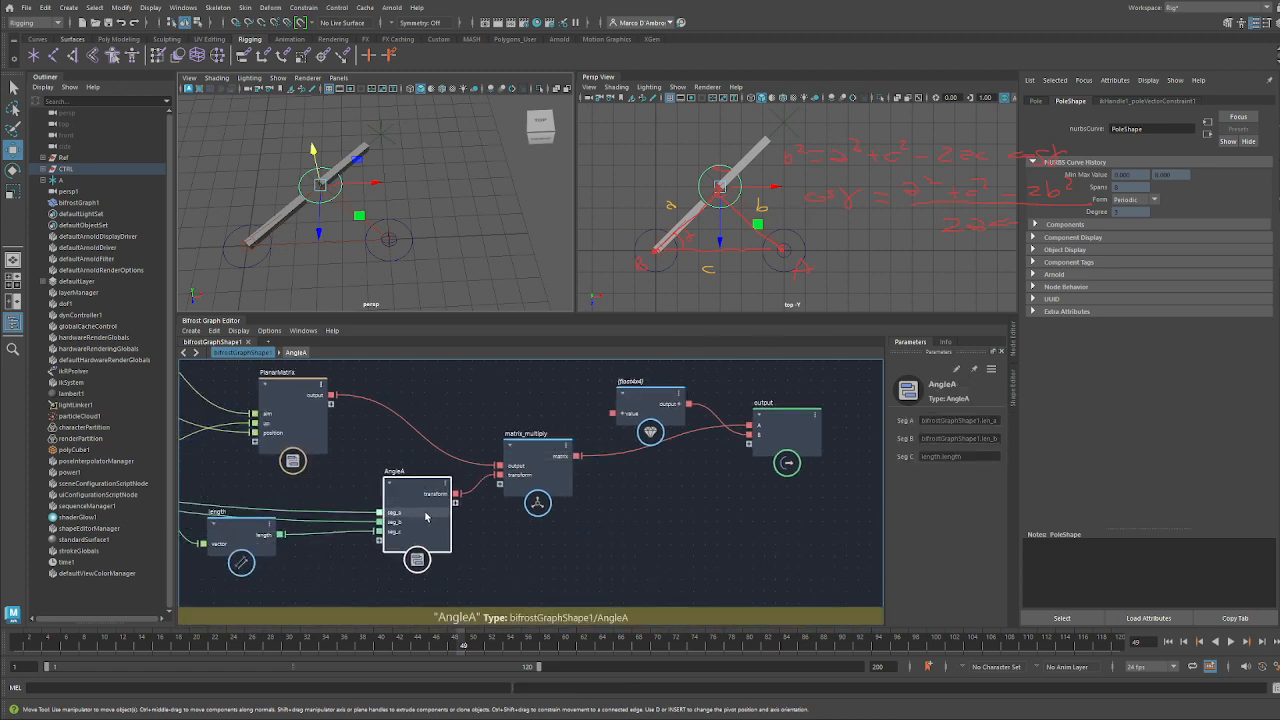
key("ctrl+shift+d")
middle_click_drag(546, 534, 697, 429, "alt")
left_click_drag(641, 464, 638, 526)
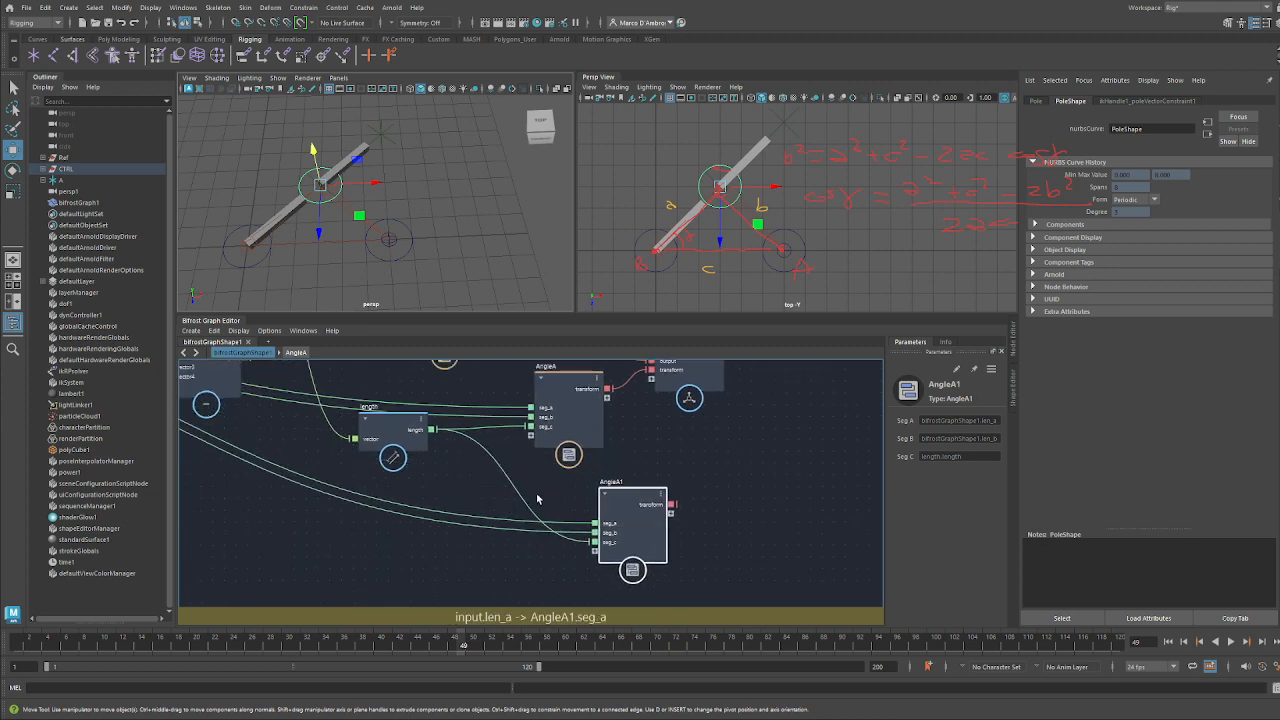
left_click(538, 498)
Rename the duplicated compound to AngleB and position it below AngleA
double_click(612, 481)
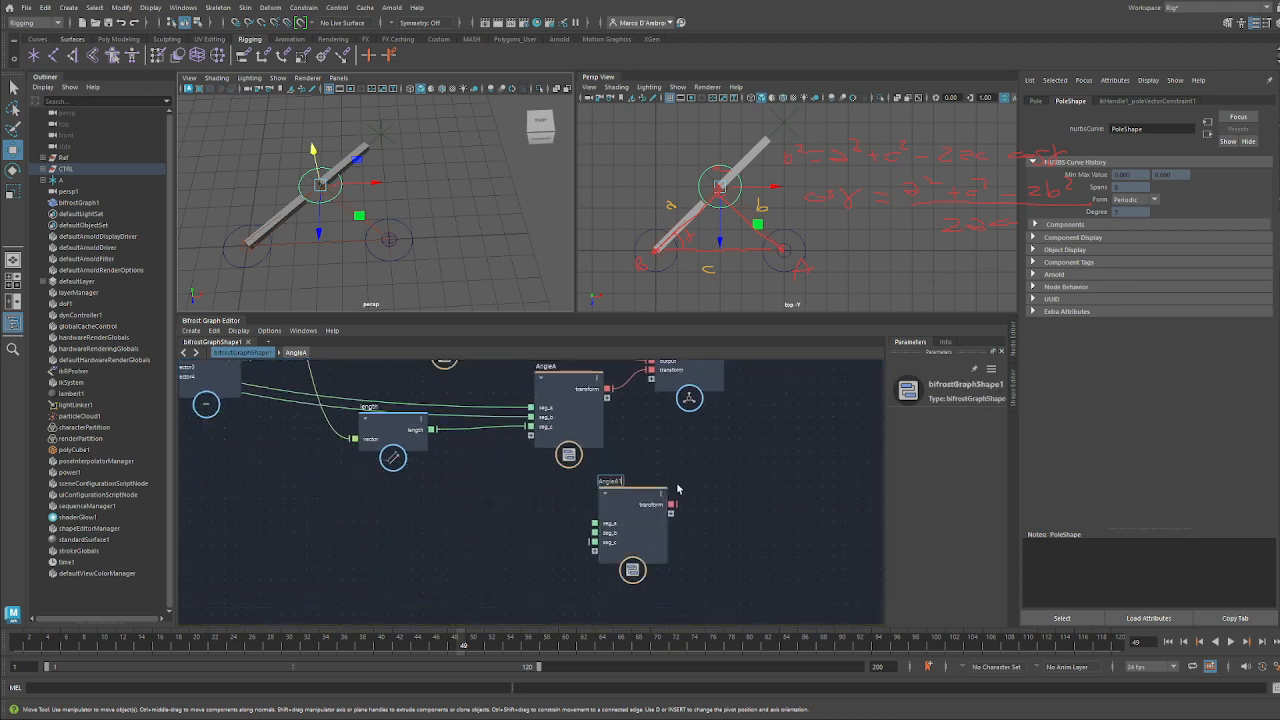
middle_click_drag(665, 485, 765, 489, "alt")
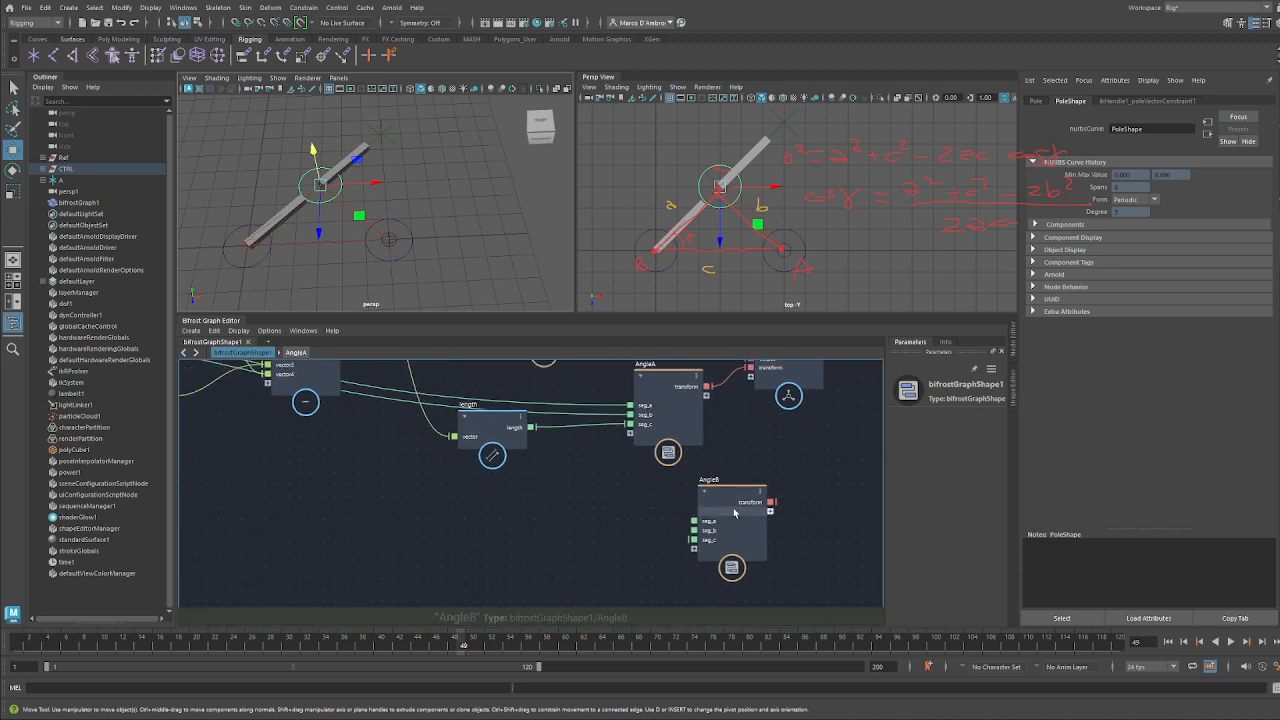
left_click_drag(734, 511, 637, 520)
middle_click_drag(557, 486, 592, 494, "alt")
scroll(660, 485, "down", 1)
middle_click_drag(686, 481, 529, 549, "alt")
Inspect inside AngleA which squared segment is negated before the addition, and return to the main graph
double_click(535, 481)
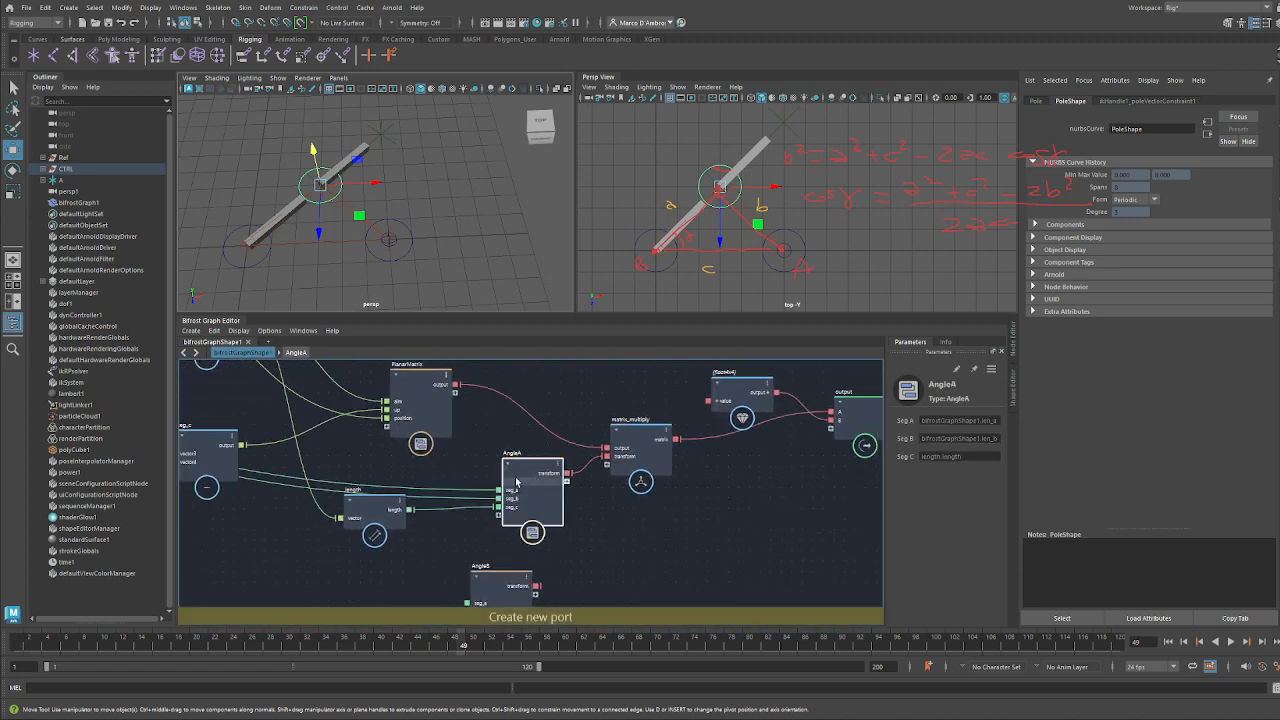
left_click_drag(513, 497, 463, 491)
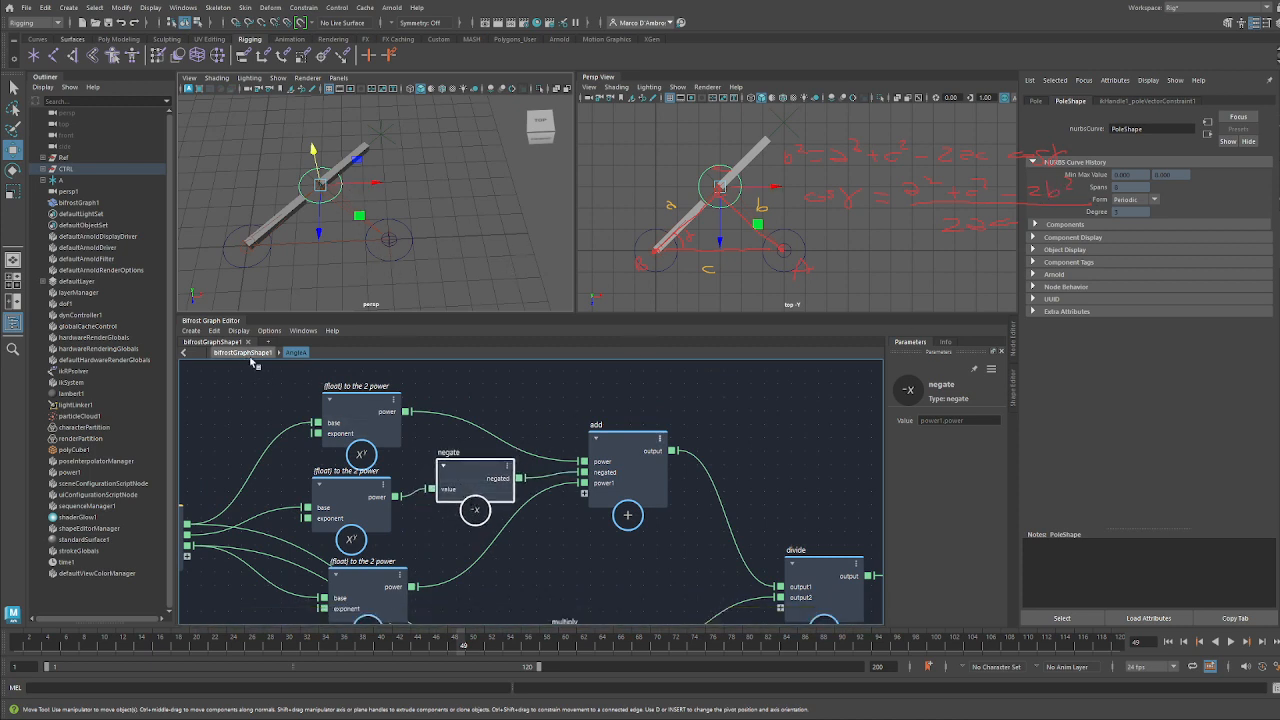
left_click(242, 353)
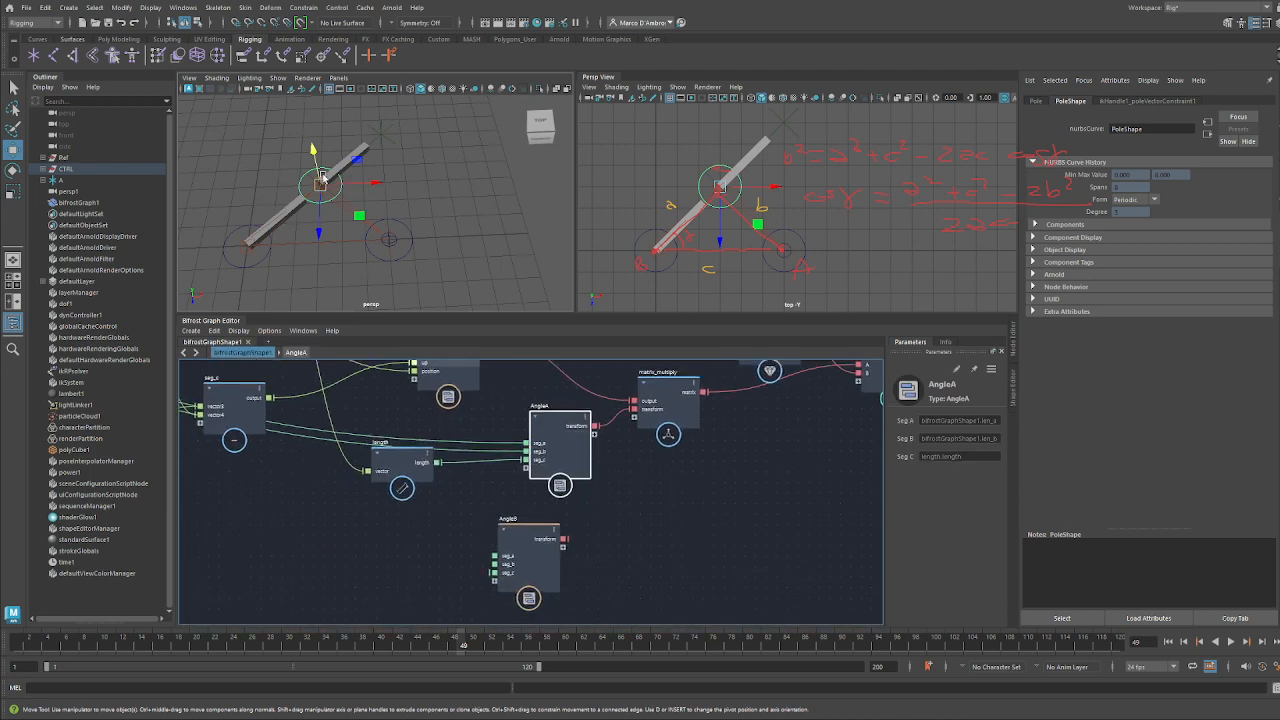
middle_click_drag(901, 598, 851, 610, "alt")
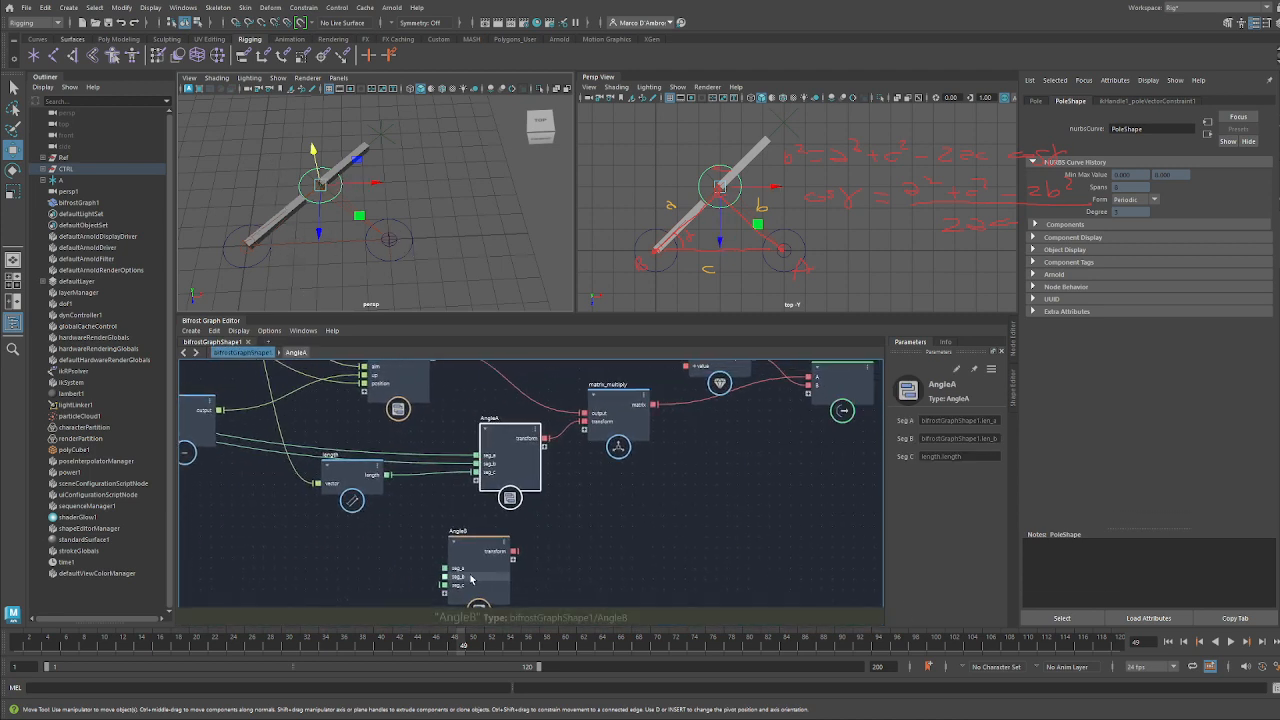
Shift AngleB to the right and connect the length node's output to its seg_b input
left_click_drag(472, 578, 556, 570)
left_click_drag(392, 478, 399, 511)
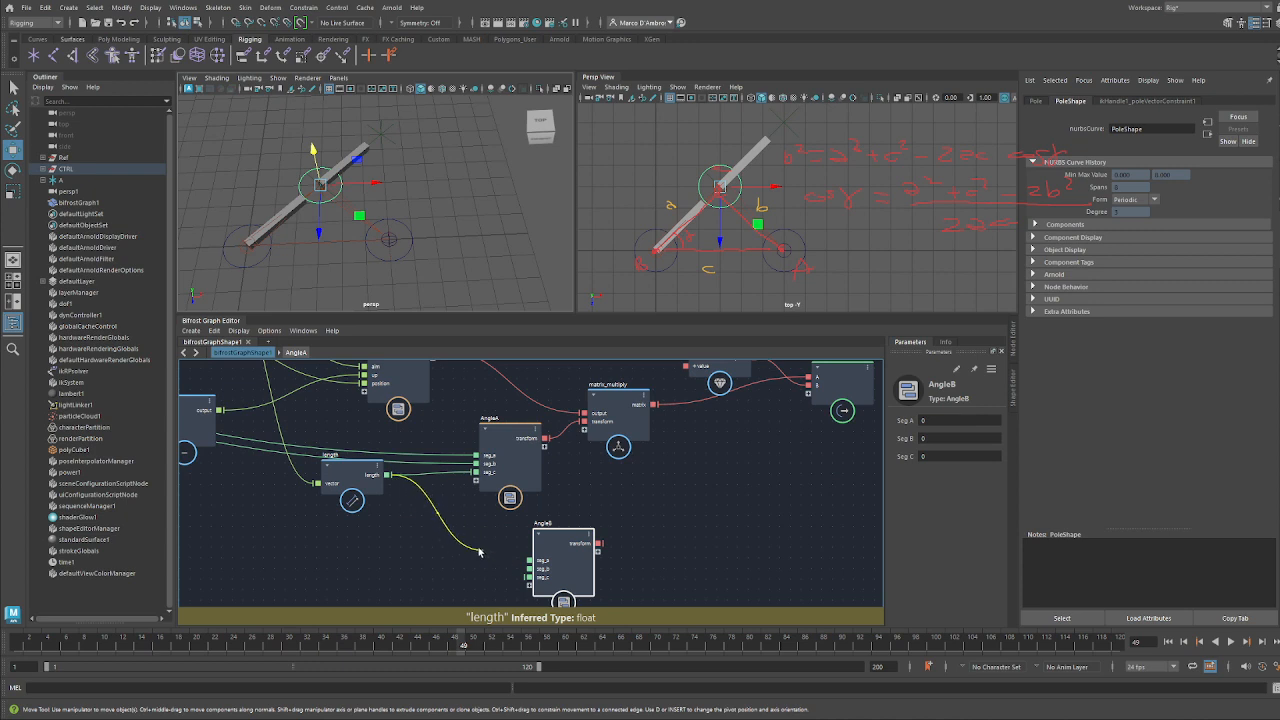
left_click_drag(523, 568, 530, 561)
left_click_drag(350, 476, 350, 509)
Bring AngleB near the input node and connect len_a to its seg_a and len_b to its seg_c
middle_click_drag(245, 530, 501, 511, "alt")
left_click_drag(815, 530, 396, 470)
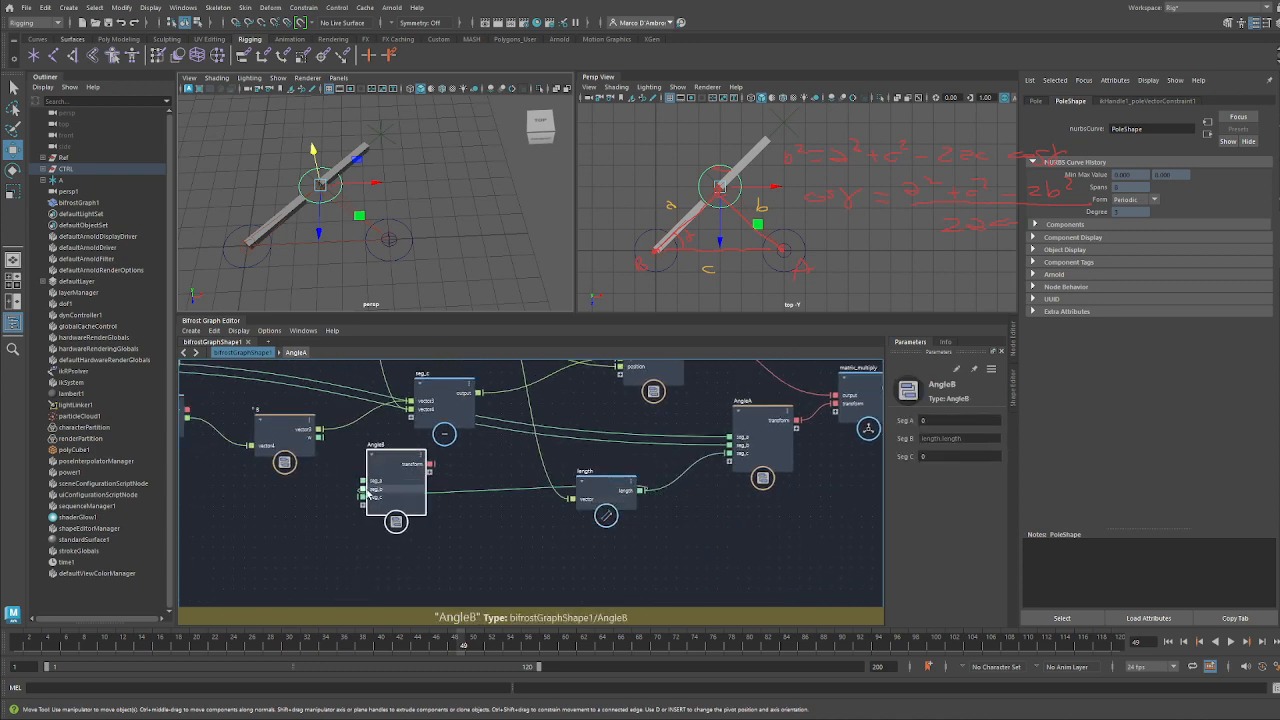
middle_click_drag(239, 478, 524, 535, "alt")
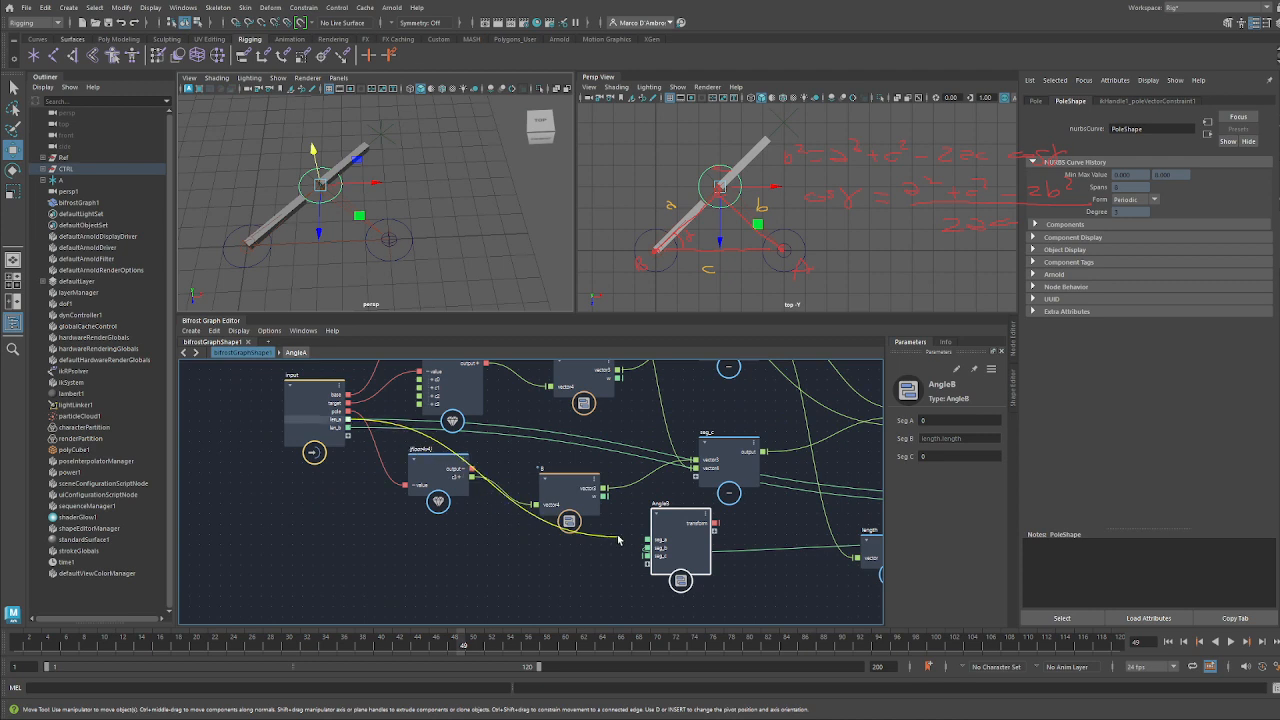
left_click_drag(618, 540, 647, 540)
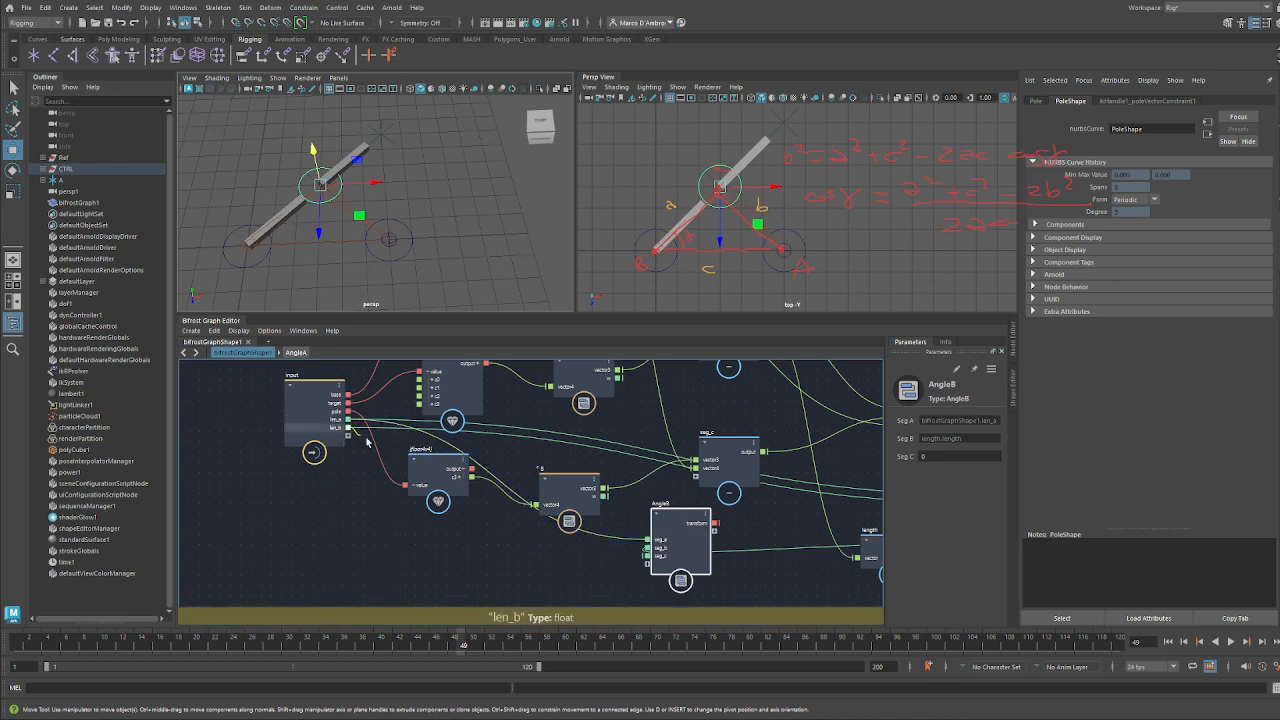
left_click_drag(349, 428, 647, 556)
Move AngleB back to the right, placing it below and slightly beyond AngleA
middle_click_drag(532, 532, 227, 526, "alt")
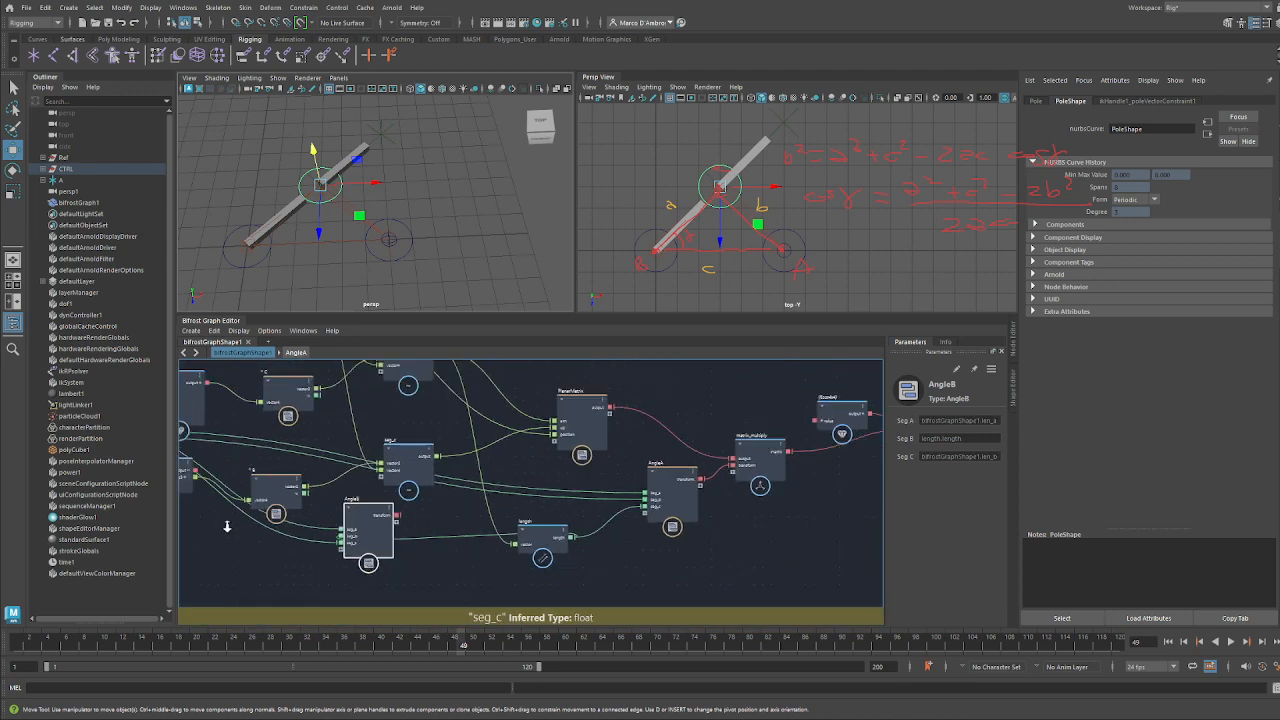
scroll(227, 526, "down", 1)
left_click_drag(360, 536, 766, 560)
middle_click_drag(876, 558, 583, 523, "alt")
scroll(583, 523, "up", 4)
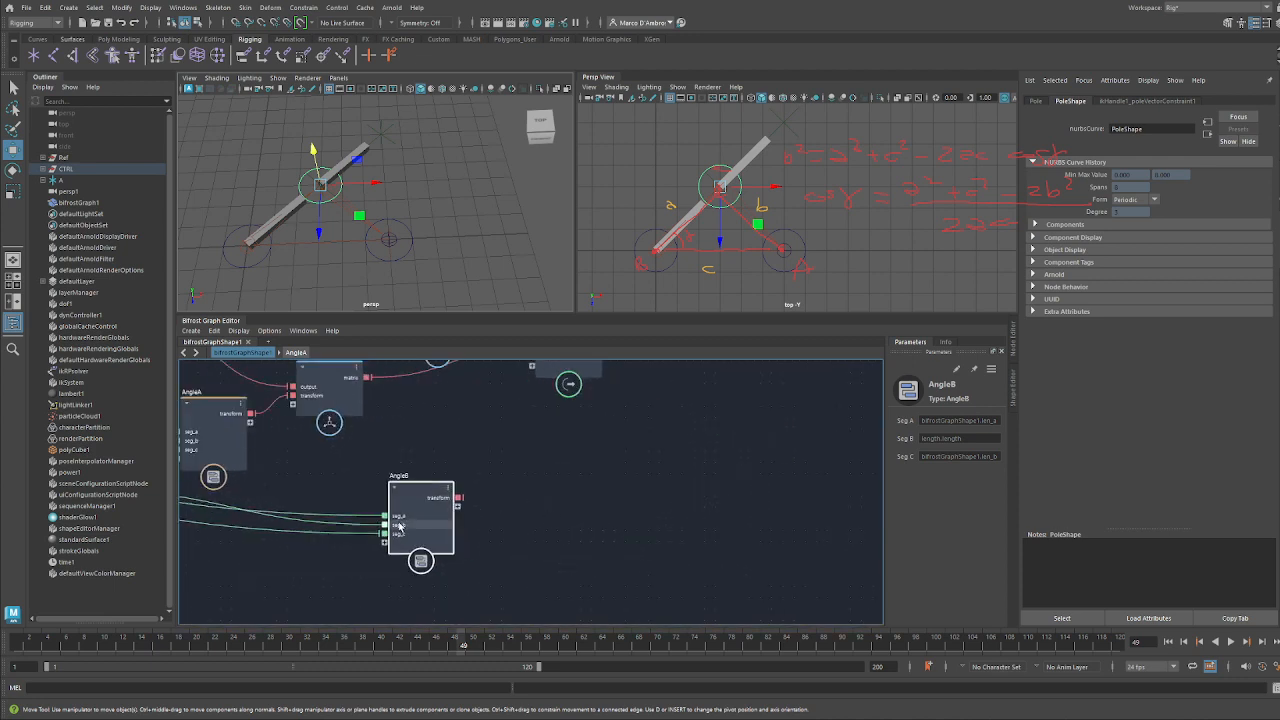
left_click_drag(400, 524, 309, 540)
middle_click_drag(403, 500, 521, 530, "alt")
scroll(521, 530, "down", 1)
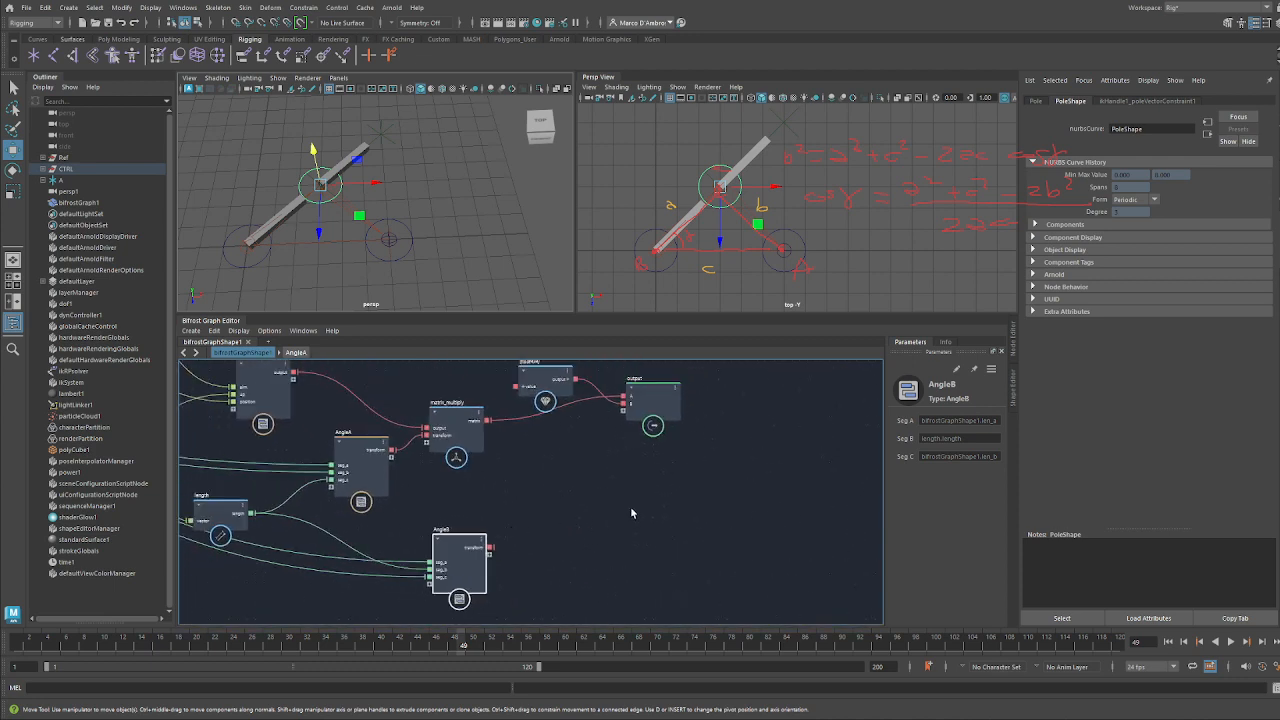
Move the output node right, connect AngleB's transform to its B port, and delete the float4x4 value node
left_click_drag(655, 405, 709, 405)
middle_click_drag(694, 467, 684, 501, "alt")
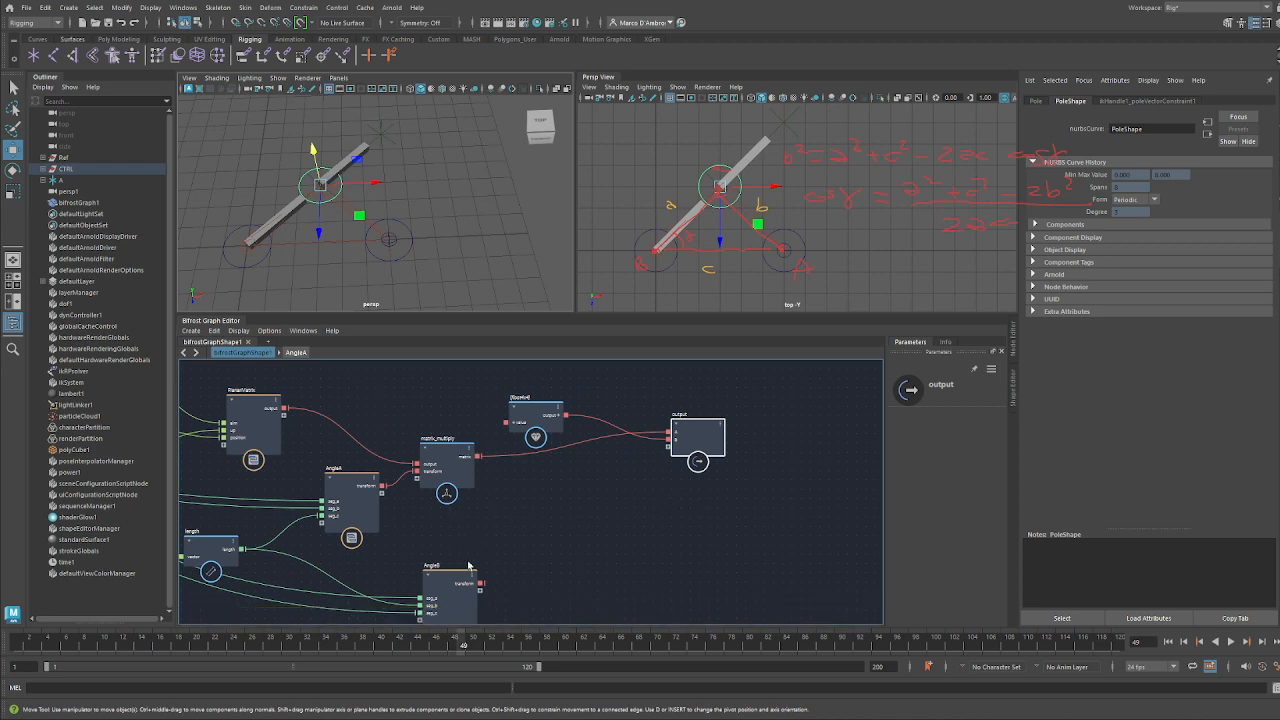
left_click_drag(481, 583, 703, 460)
left_click(540, 410)
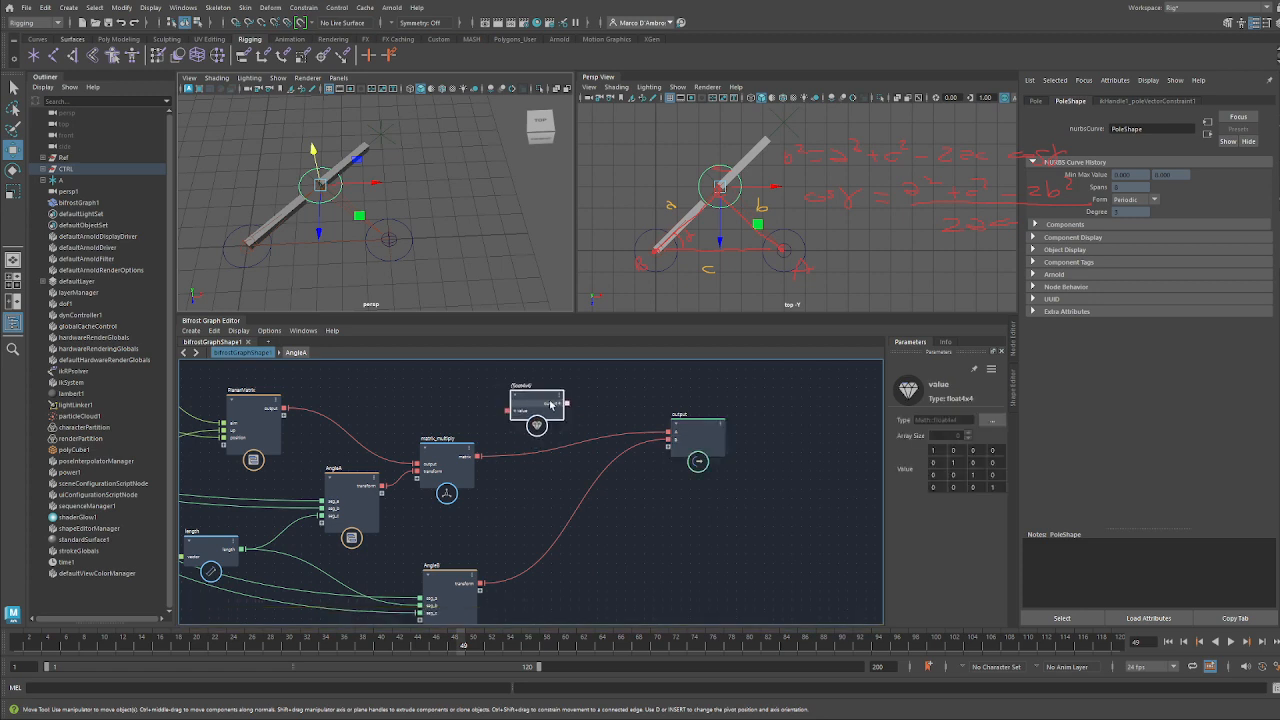
key("Delete")
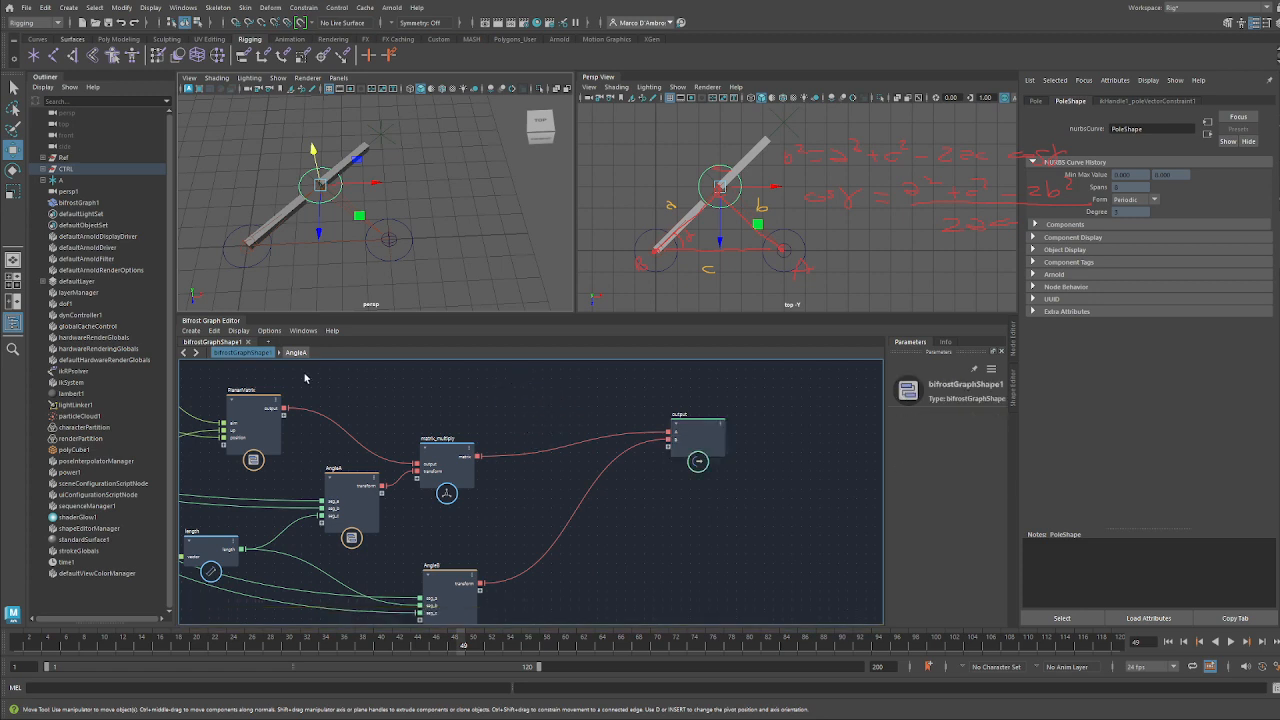
Show the Node Editor and add locator B from under A, placing its nodes below bifrostGraph1
left_click(1012, 348)
right_click_drag(620, 475, 940, 528, "alt")
middle_click_drag(940, 528, 543, 420, "alt")
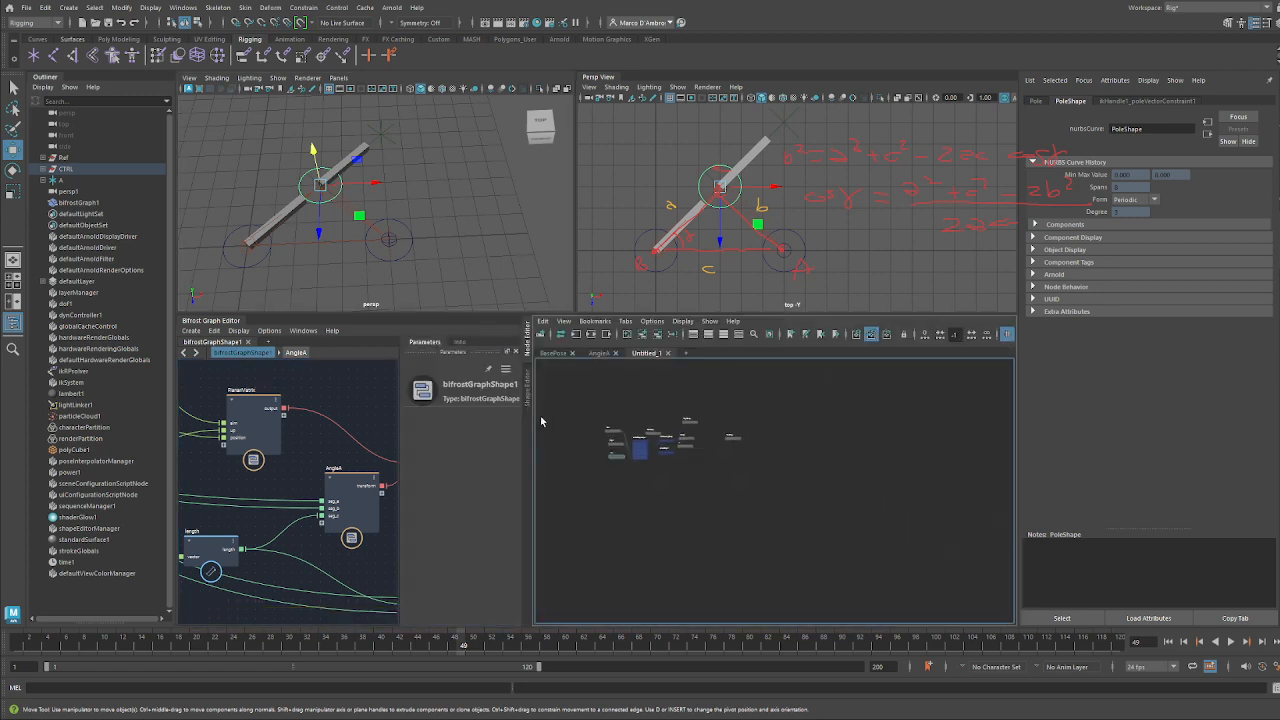
right_click_drag(580, 430, 774, 511, "alt")
middle_click_drag(774, 511, 747, 509, "alt")
scroll(695, 478, "up", 2)
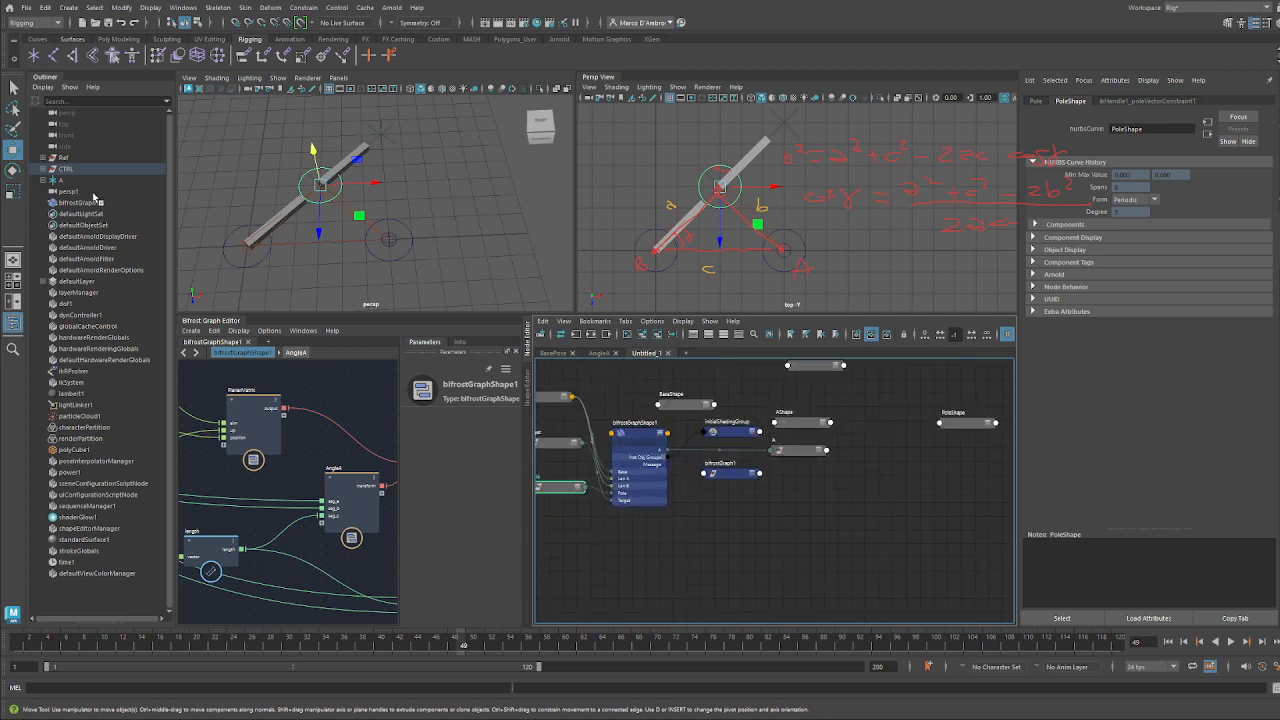
left_click(44, 180)
left_click(80, 205)
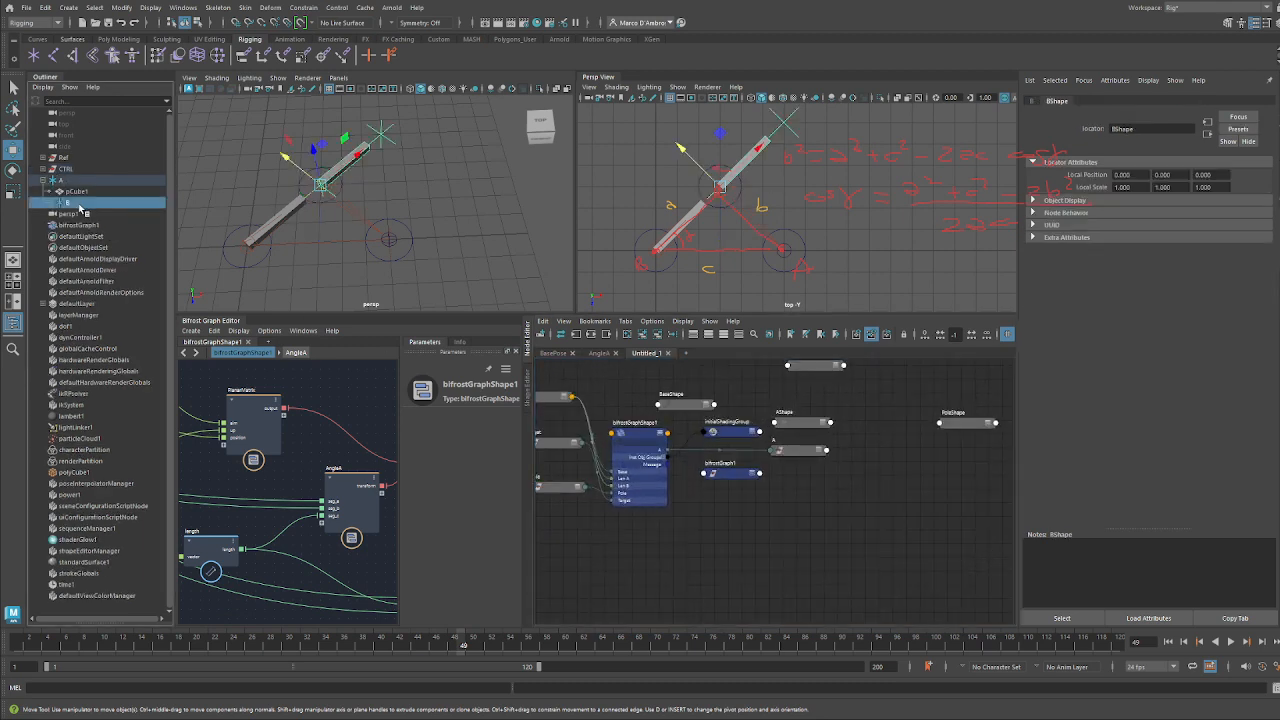
middle_click_drag(80, 205, 730, 520)
left_click_drag(748, 521, 756, 549)
left_click_drag(816, 523, 755, 503)
Connect bifrostGraphShape1's B output to the Offset Parent Matrix of locator B
scroll(715, 498, "up", 2)
left_click(653, 413)
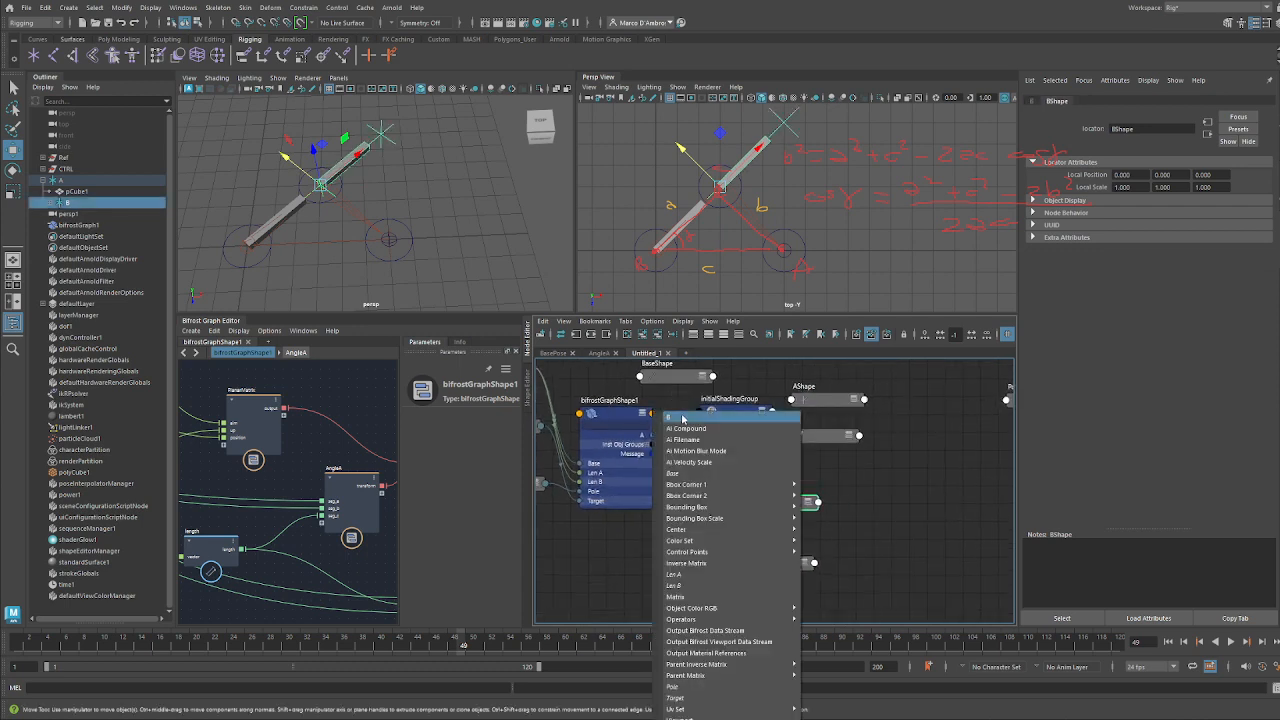
left_click(724, 489)
left_click(778, 513)
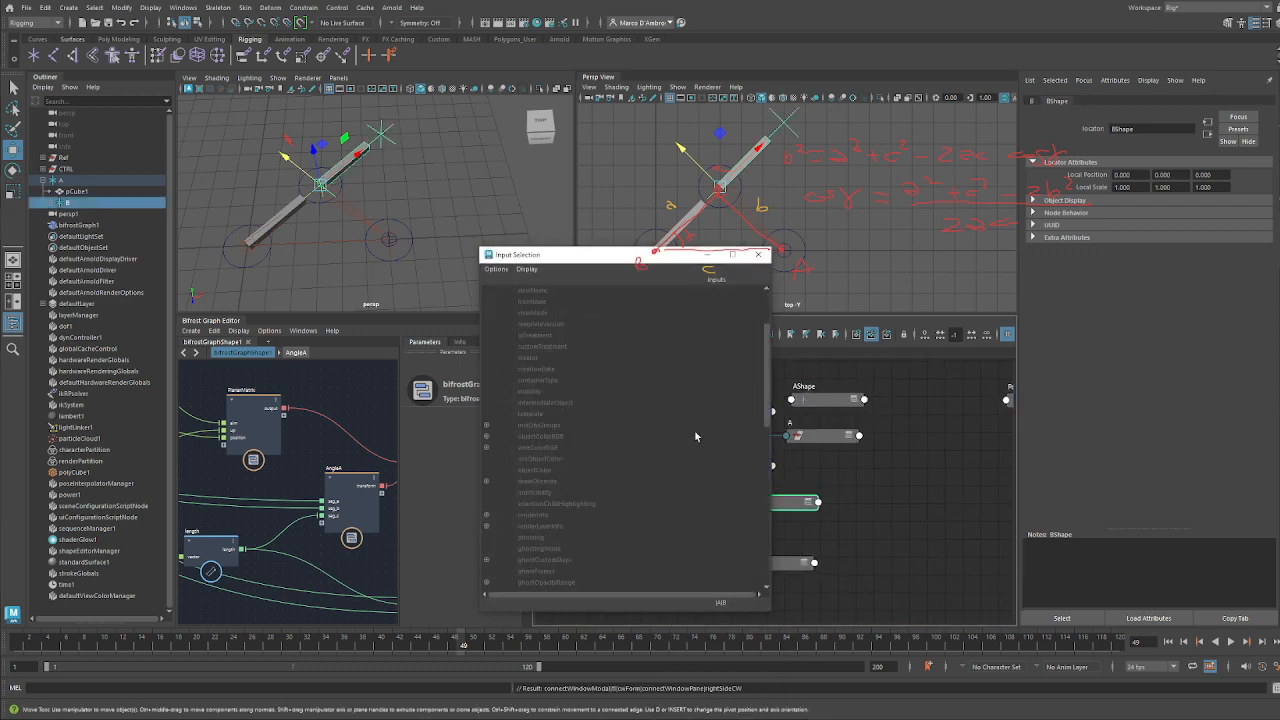
scroll(580, 470, "down", 5)
left_click(560, 471)
Set locator B's Translate X to 0 in its transform attributes
middle_click_drag(251, 246, 355, 270, "alt")
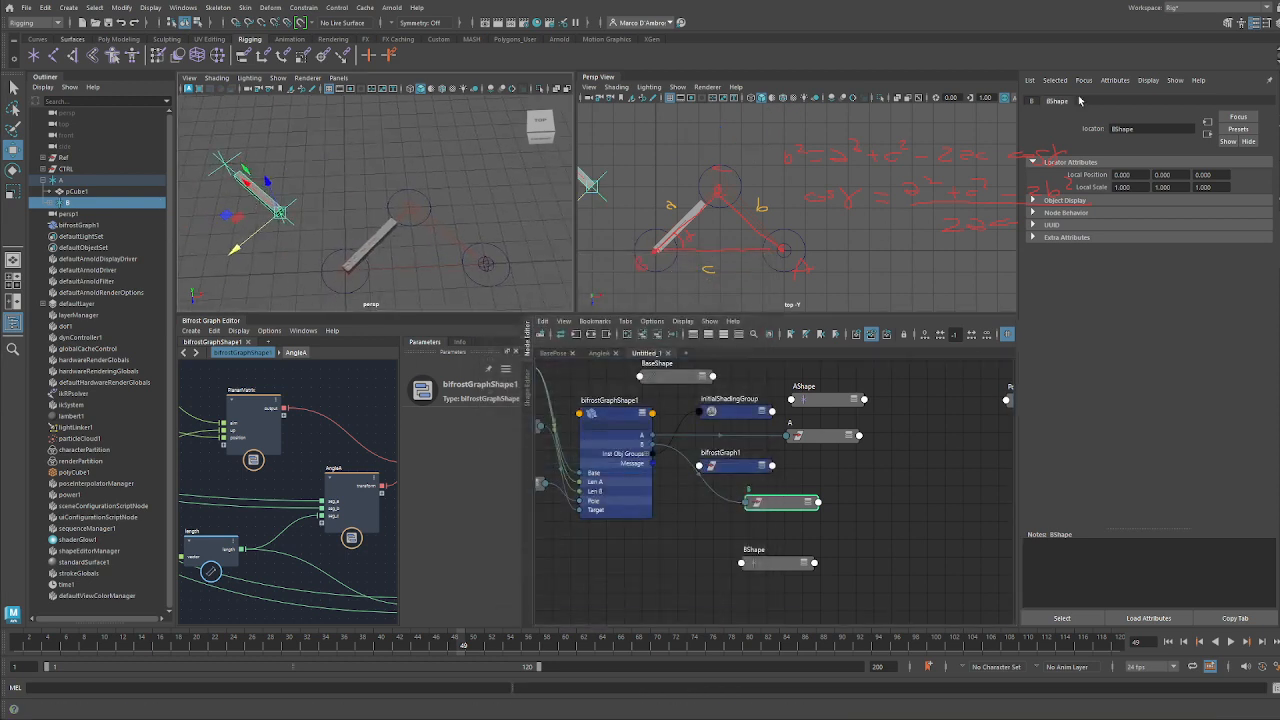
left_click(1035, 101)
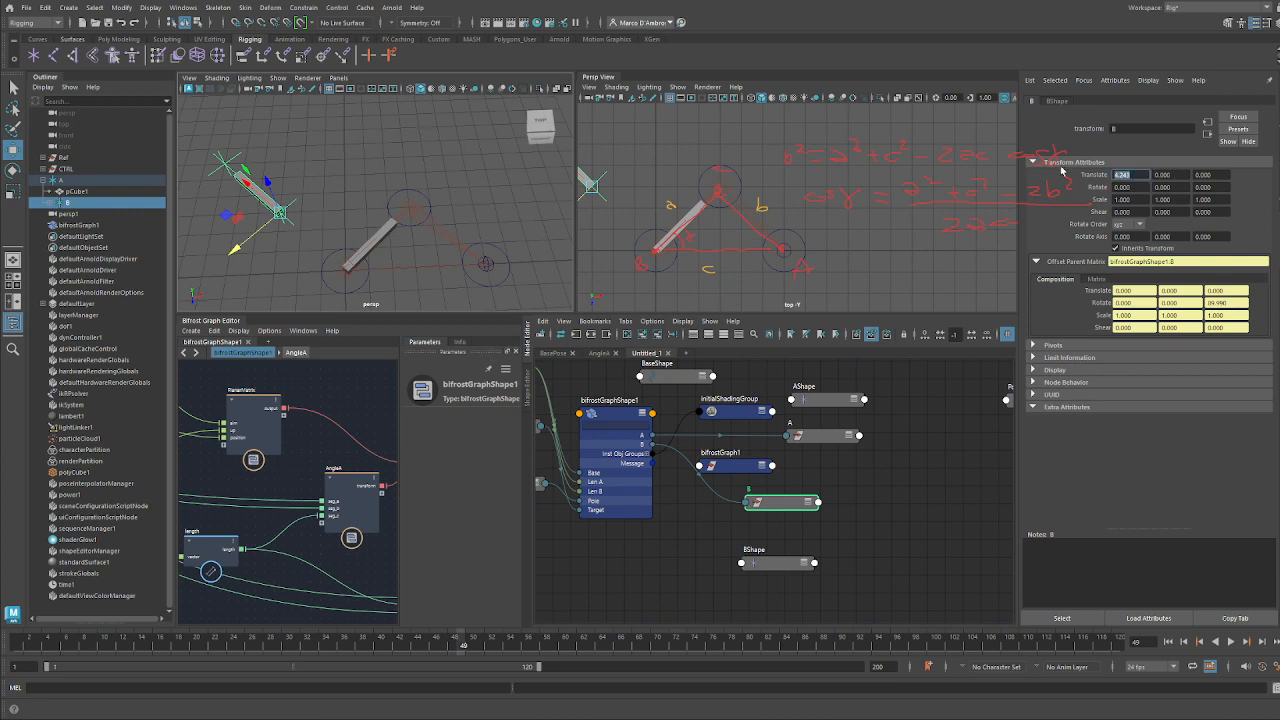
type("0")
key("Return")
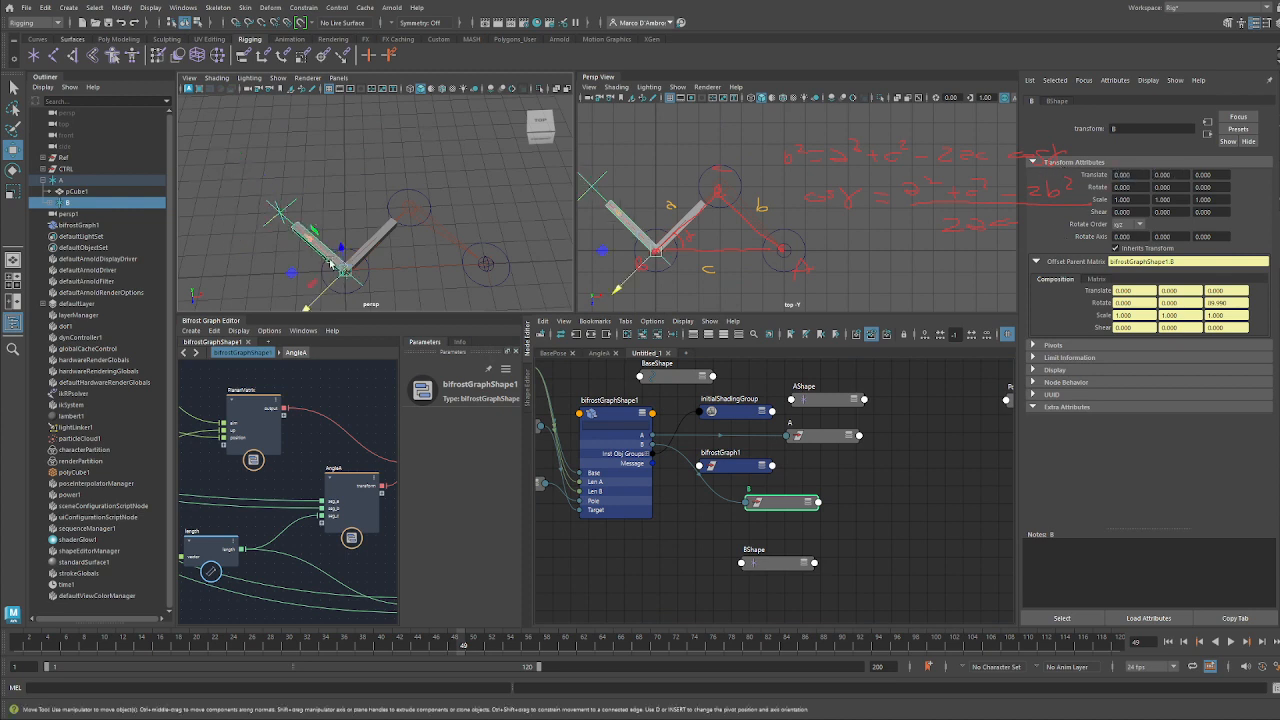
Return to the Bifrost graph and test the second bone's rotation by moving the target, undoing the move
left_click(528, 346)
middle_click_drag(598, 484, 757, 398, "alt")
left_click_drag(610, 504, 580, 496)
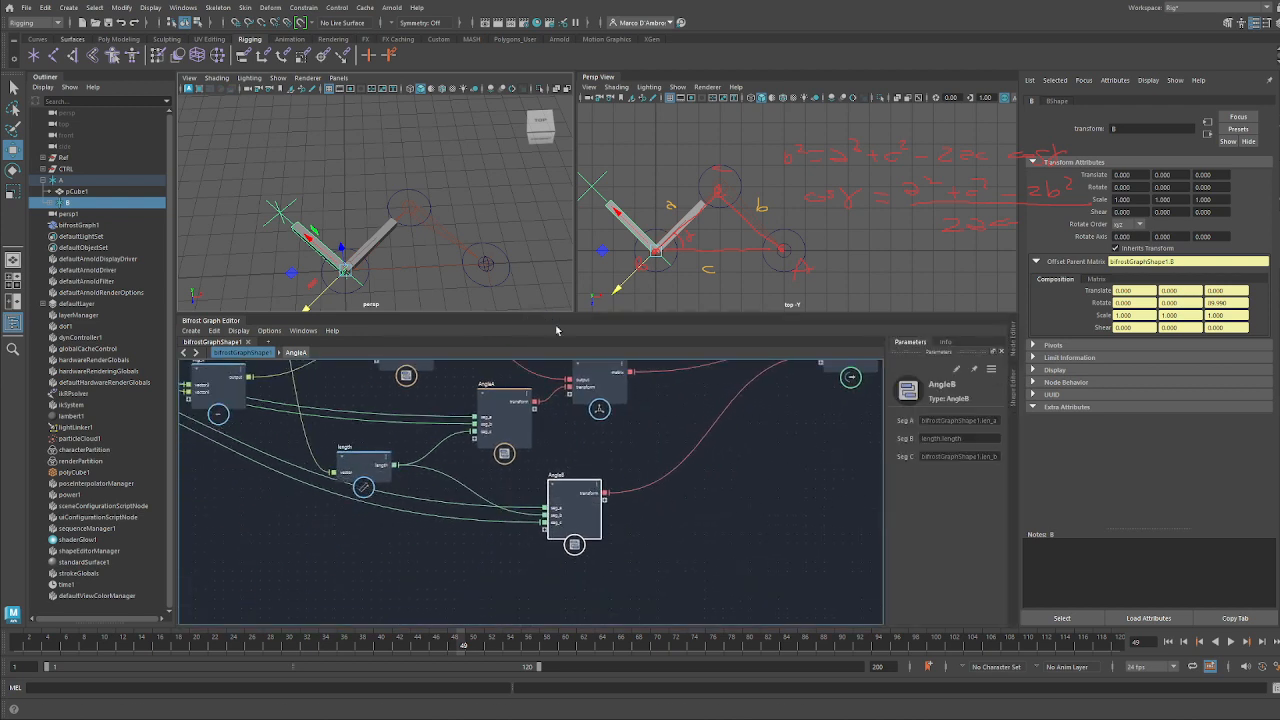
left_click(486, 268)
left_click_drag(486, 268, 515, 262)
key("ctrl+z")
Move the AngleB compound farther down in the graph, clear of the length and AngleA nodes
mouse_move(575, 508)
left_mouse_down()
mouse_move(555, 527)
mouse_move(560, 515)
left_mouse_up()
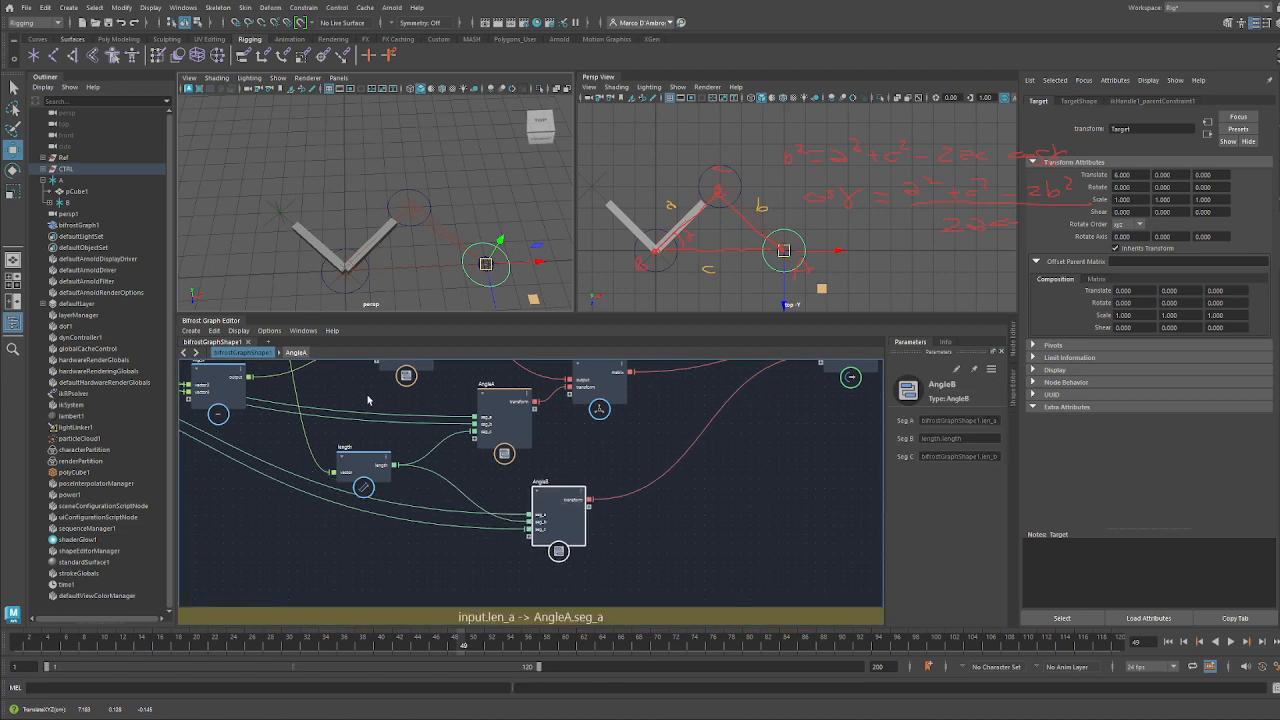
middle_click_drag(367, 400, 335, 394, "alt")
scroll(572, 504, "down", 1)
middle_click_drag(594, 465, 672, 425, "alt")
left_click_drag(630, 440, 593, 580)
Add a value node above AngleB and set its type to the float4x4 matrix
key("Tab")
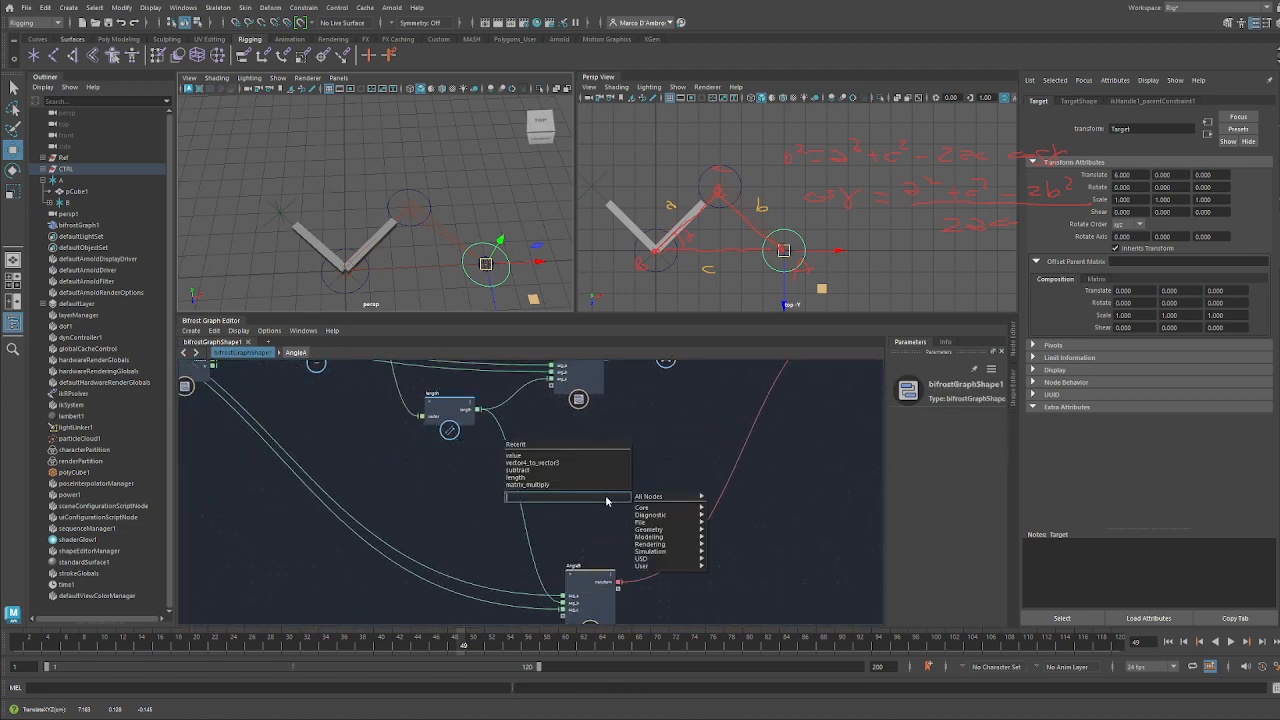
type("vale")
key("BackSpace")
type("ue")
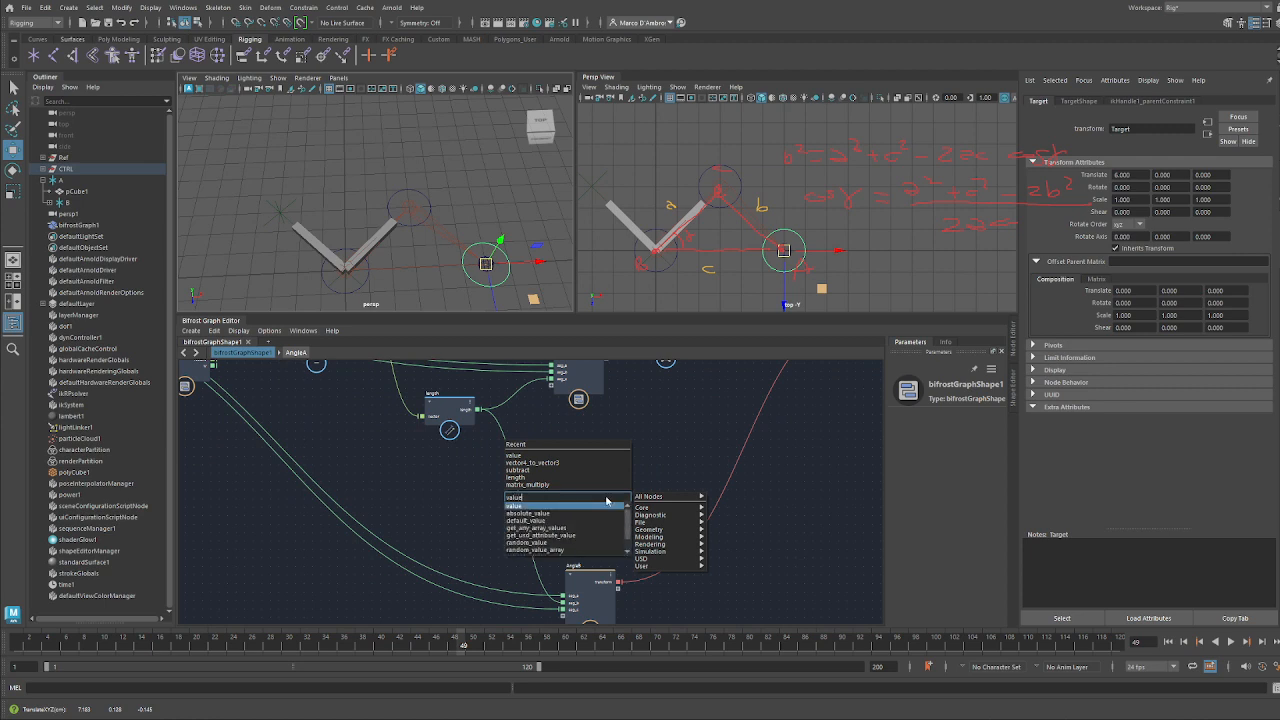
key("Return")
left_click(992, 420)
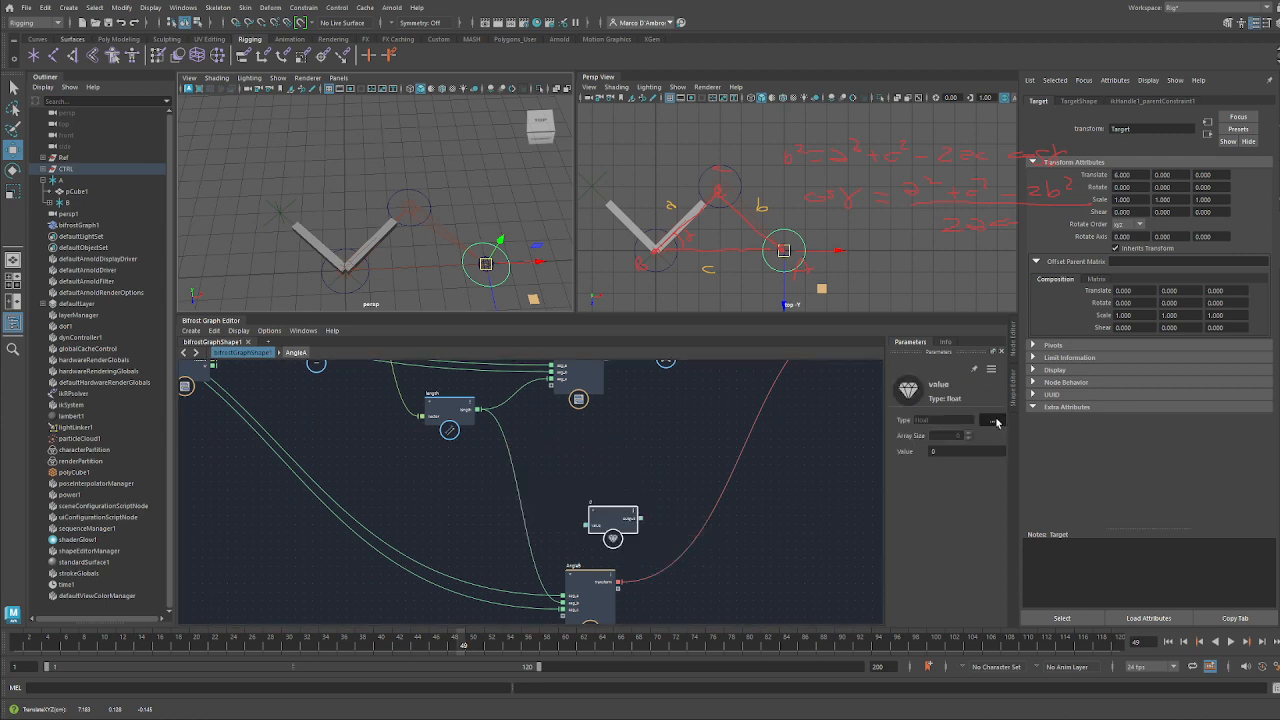
left_click(658, 266)
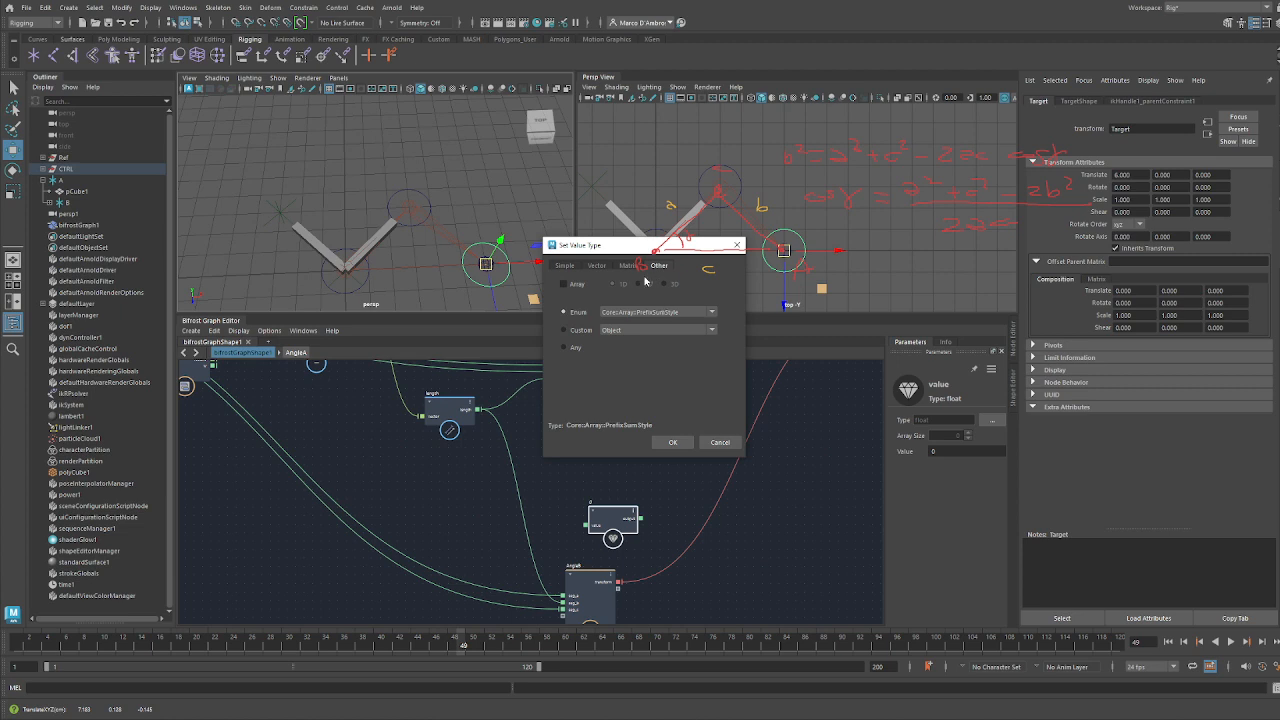
left_click(629, 266)
left_click(682, 441)
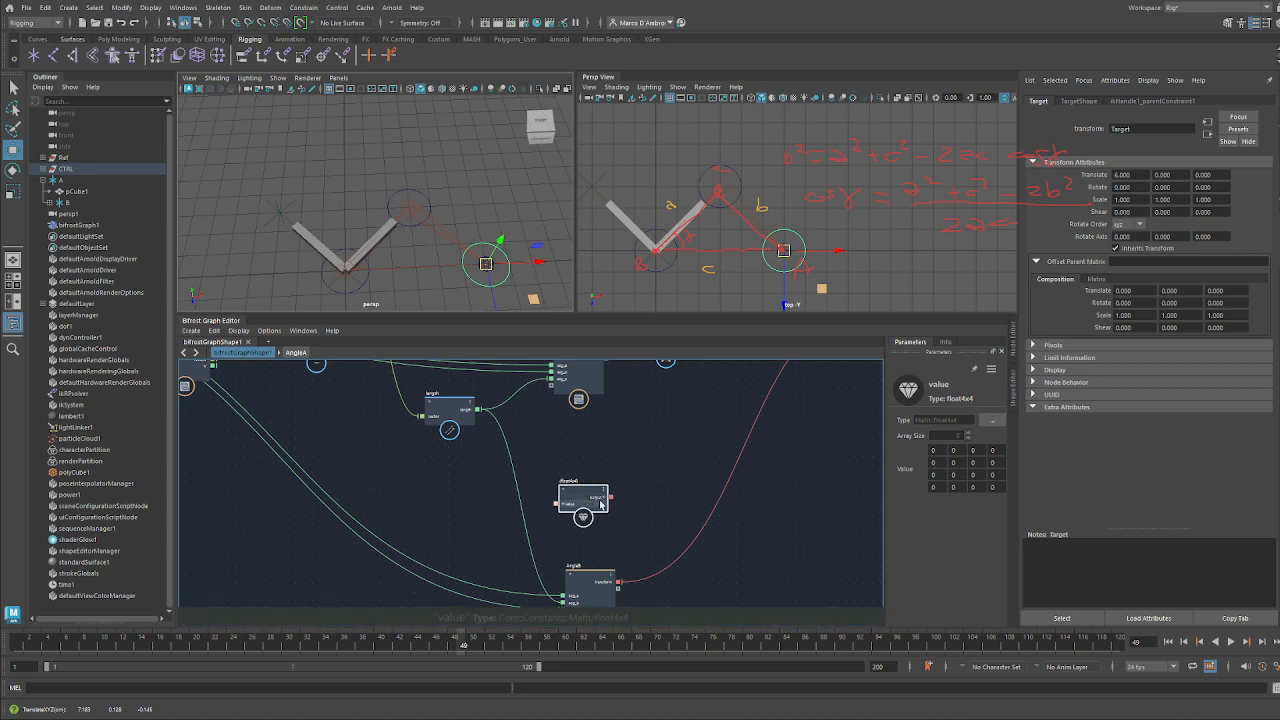
key("f")
scroll(586, 454, "down", 5)
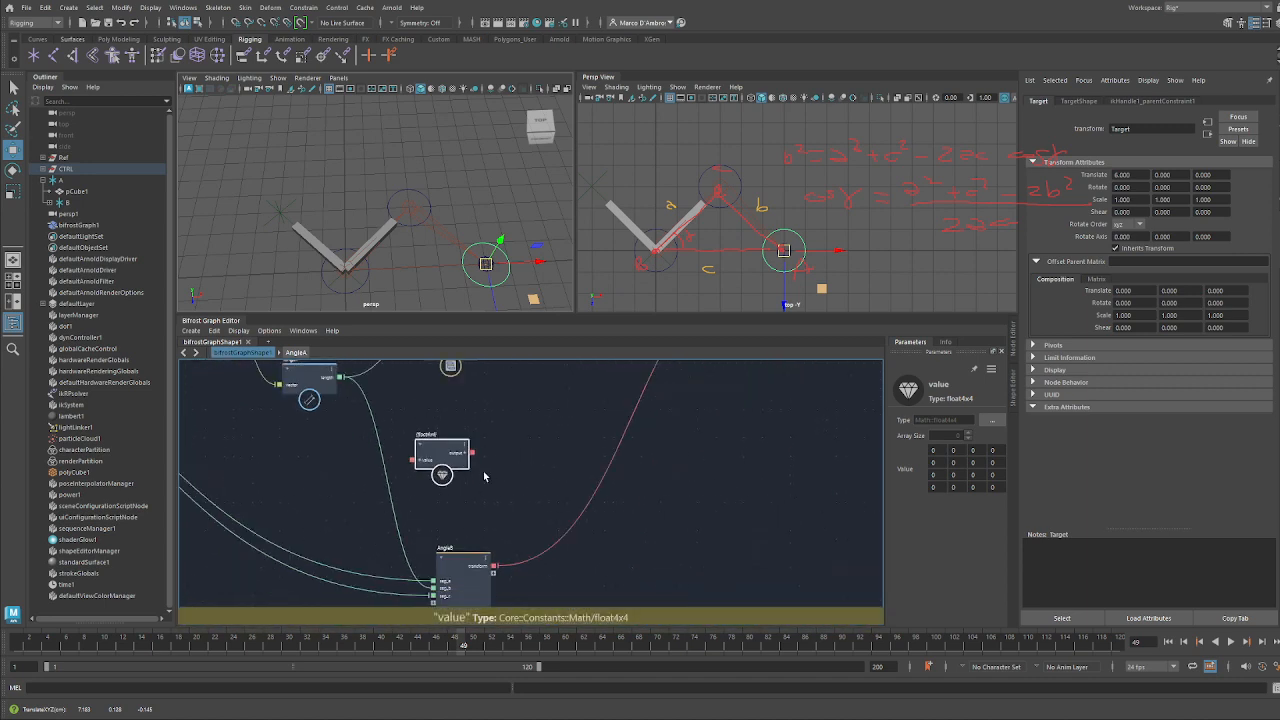
middle_click_drag(524, 481, 466, 491)
left_click(490, 461)
key("Tab")
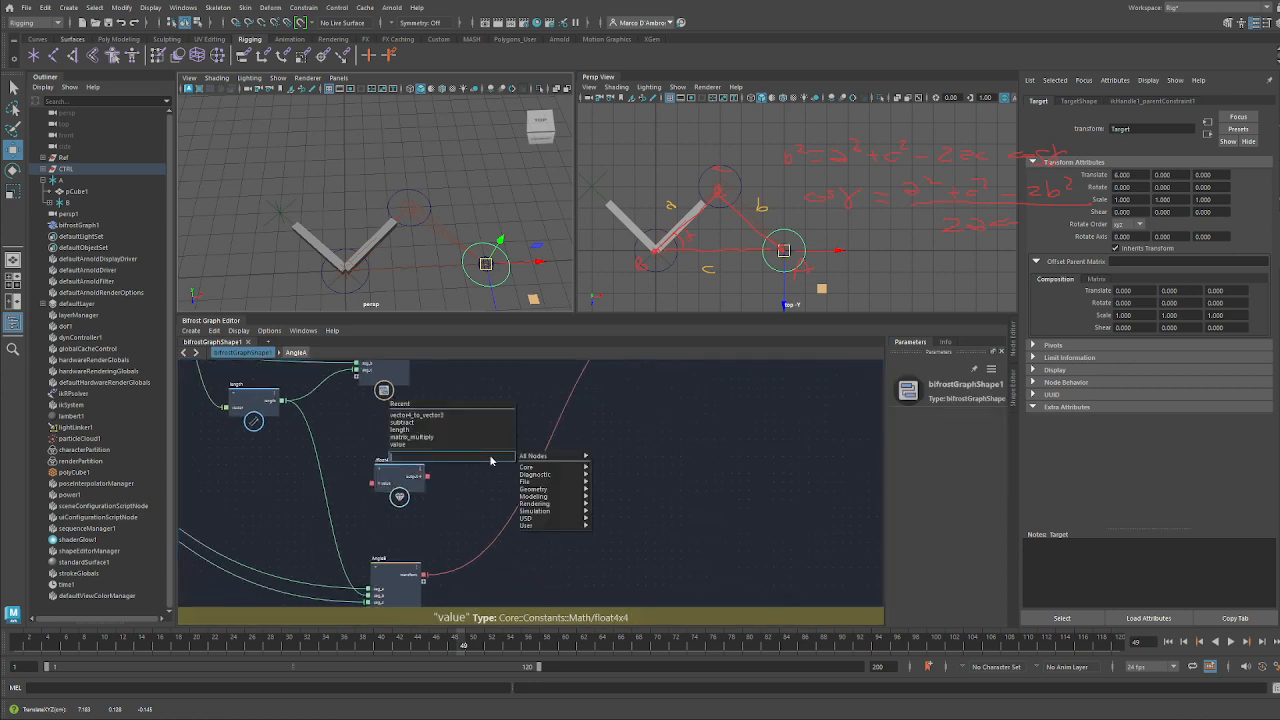
type("mult")
key("Return")
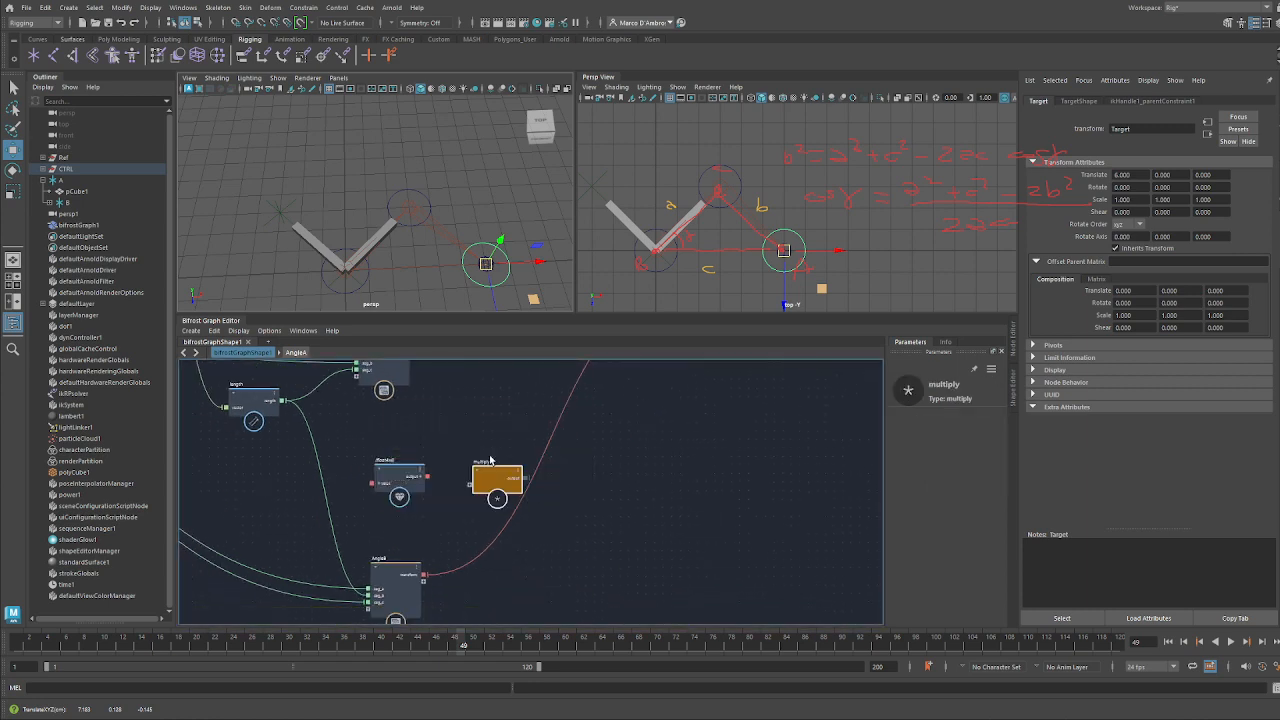
key("Delete")
Add a matrix_multiply node beside the new float4x4 value node
key("Tab")
type("ma")
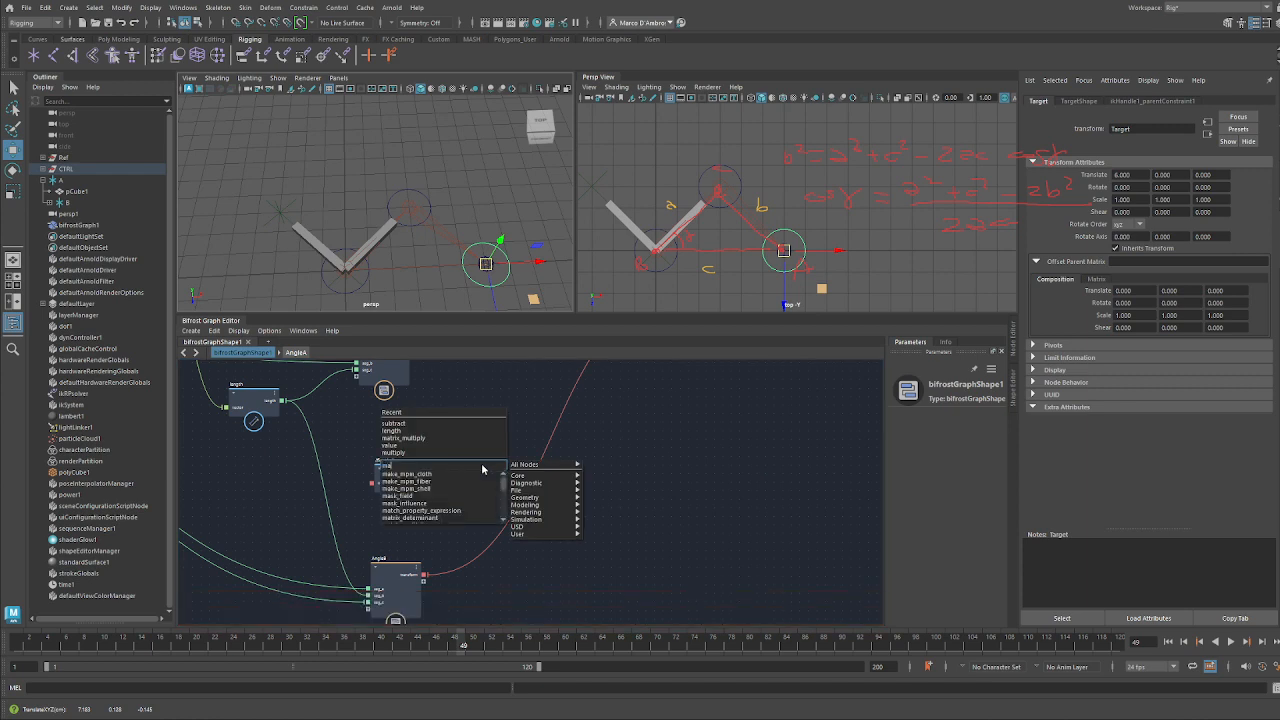
type("tr")
key("BackSpace")
key("BackSpace")
key("BackSpace")
key("BackSpace")
type("mult")
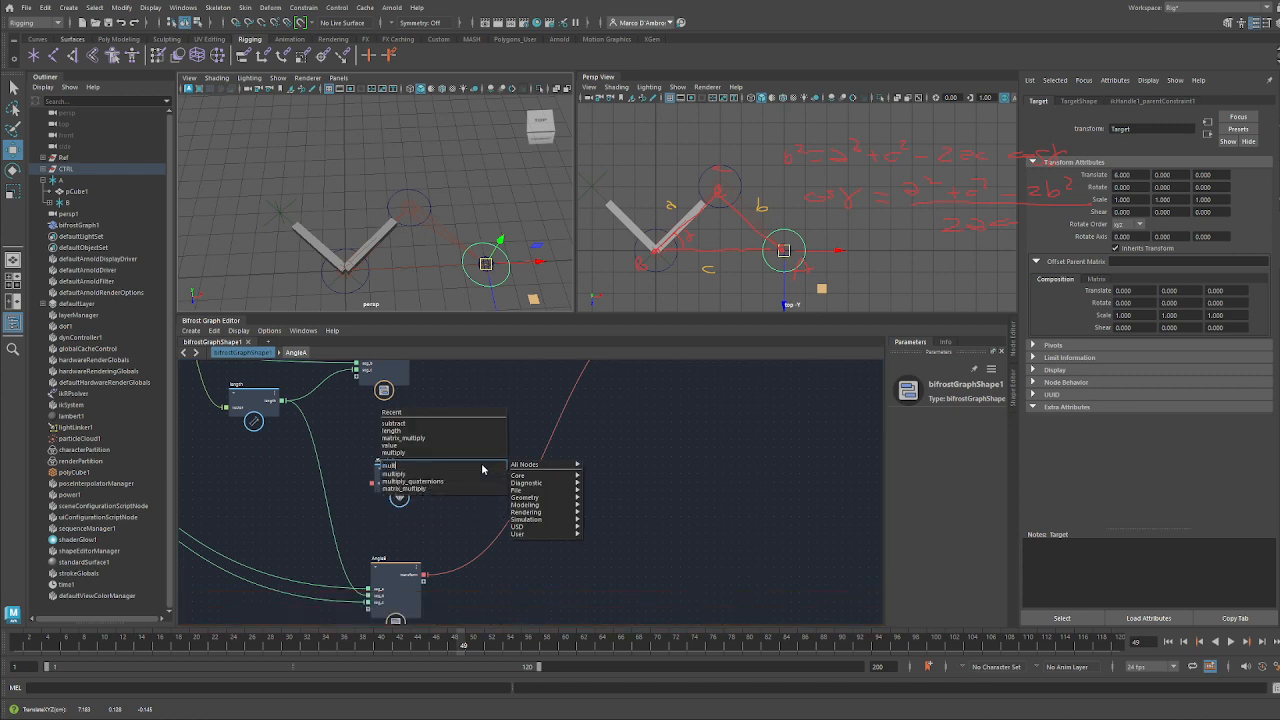
key("Down")
key("Down")
key("Down")
key("Return")
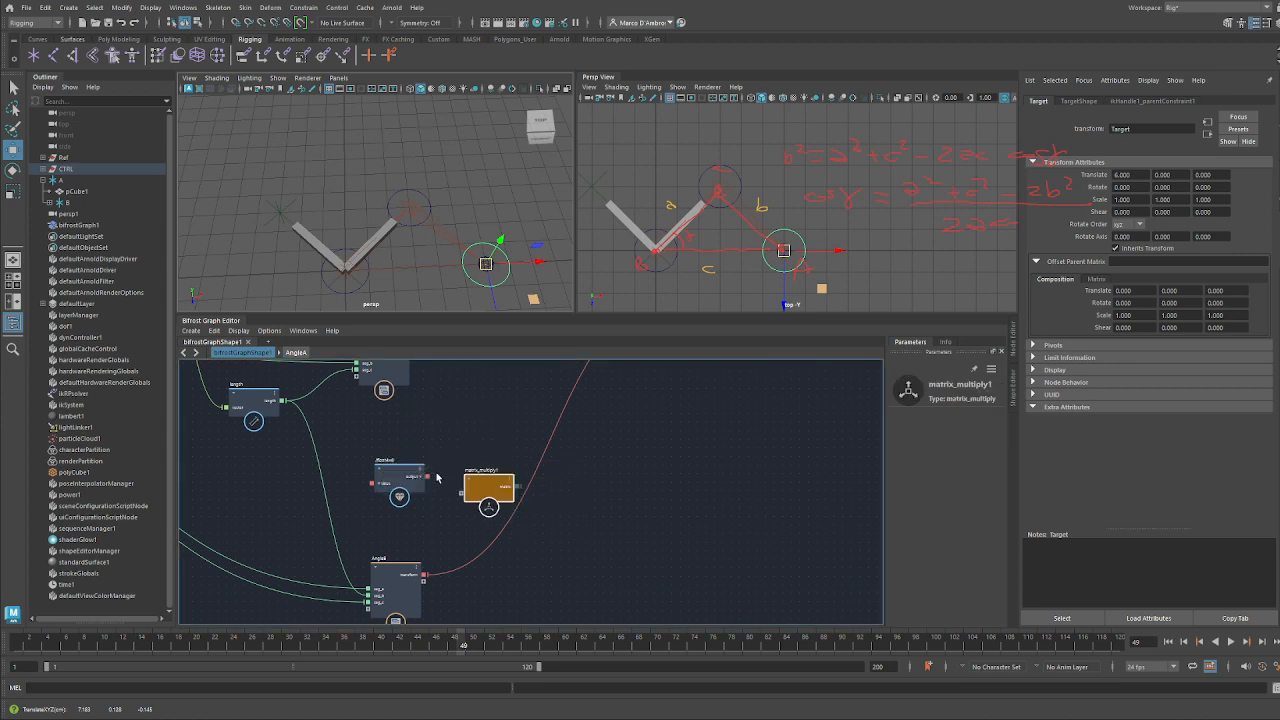
Connect the value node's output and AngleB's transform into matrix_multiply1, and feed its matrix into the graph's B output
left_click_drag(428, 476, 461, 493)
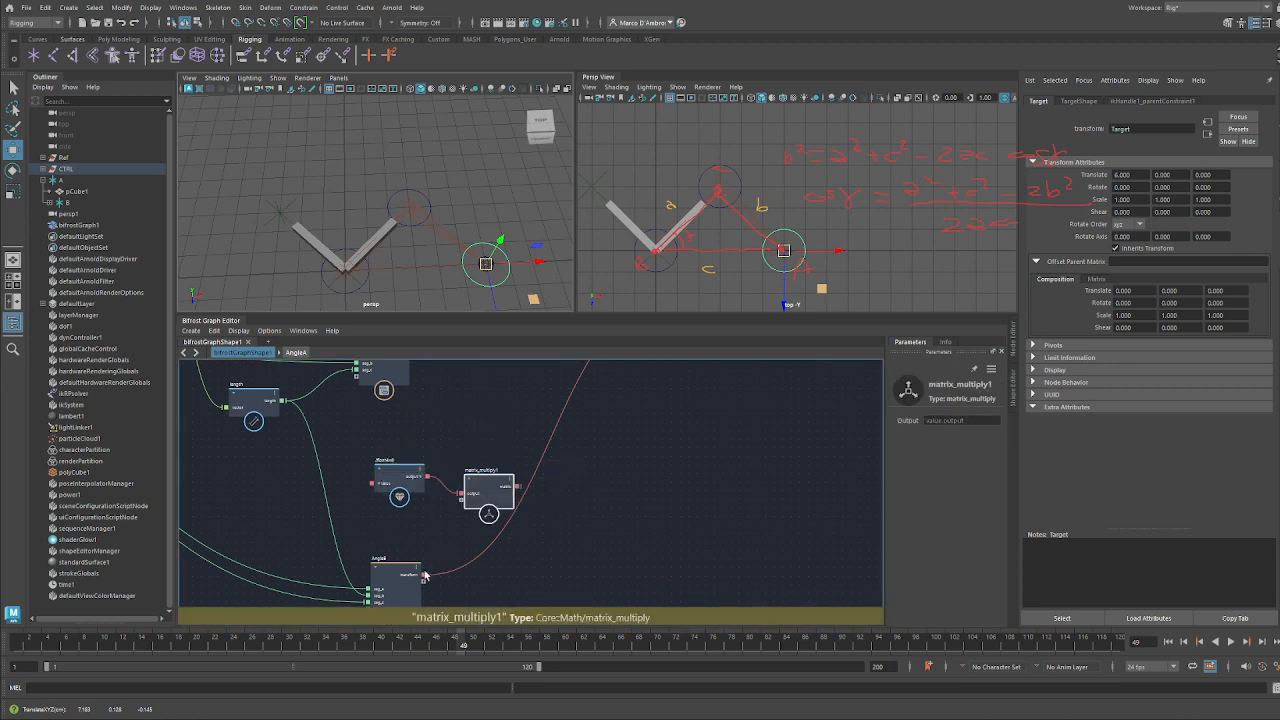
left_click_drag(424, 576, 463, 500)
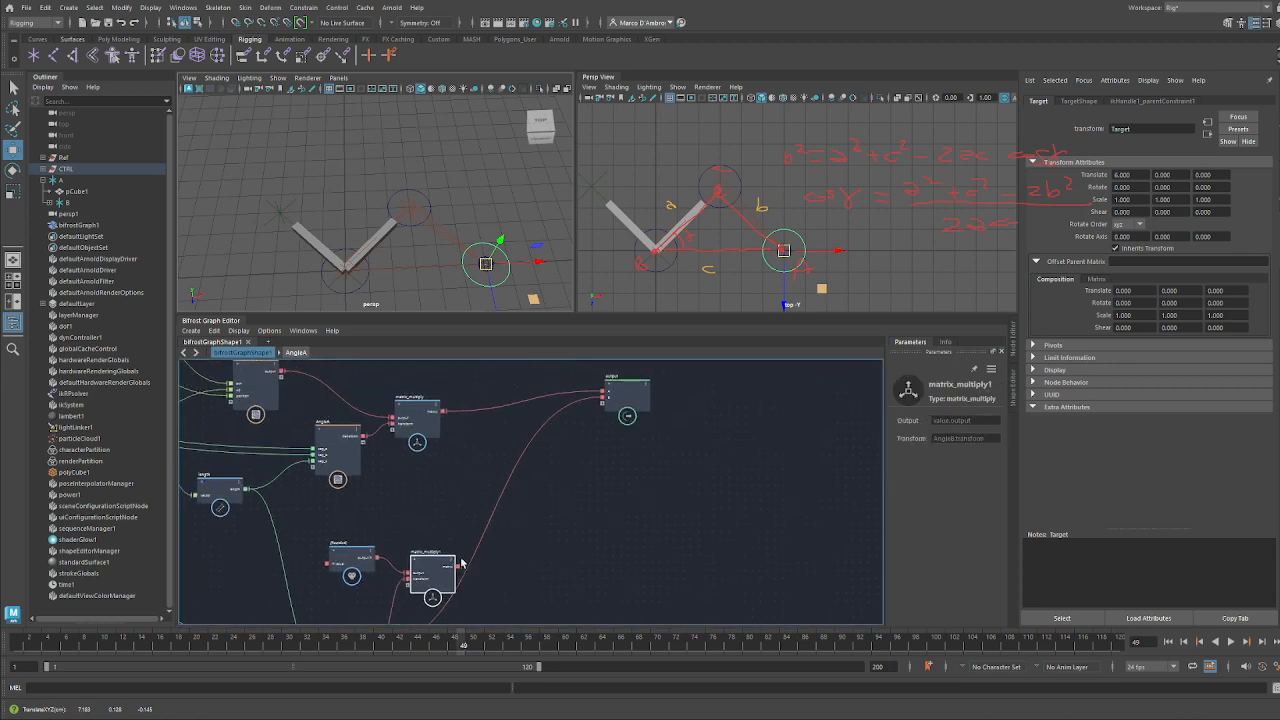
left_click_drag(462, 566, 605, 396)
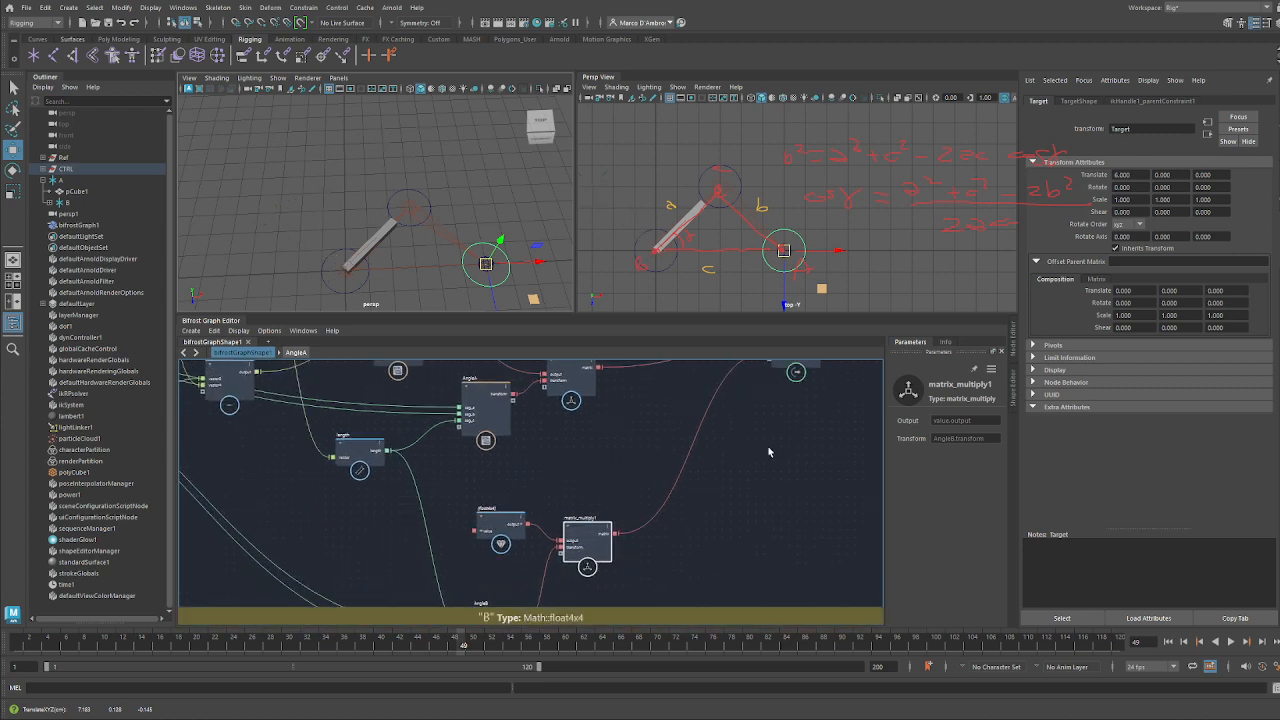
Make the float4x4 value an identity matrix by setting its four diagonal cells to 1
left_click_drag(485, 526, 480, 521)
middle_click_drag(800, 485, 777, 484, "alt")
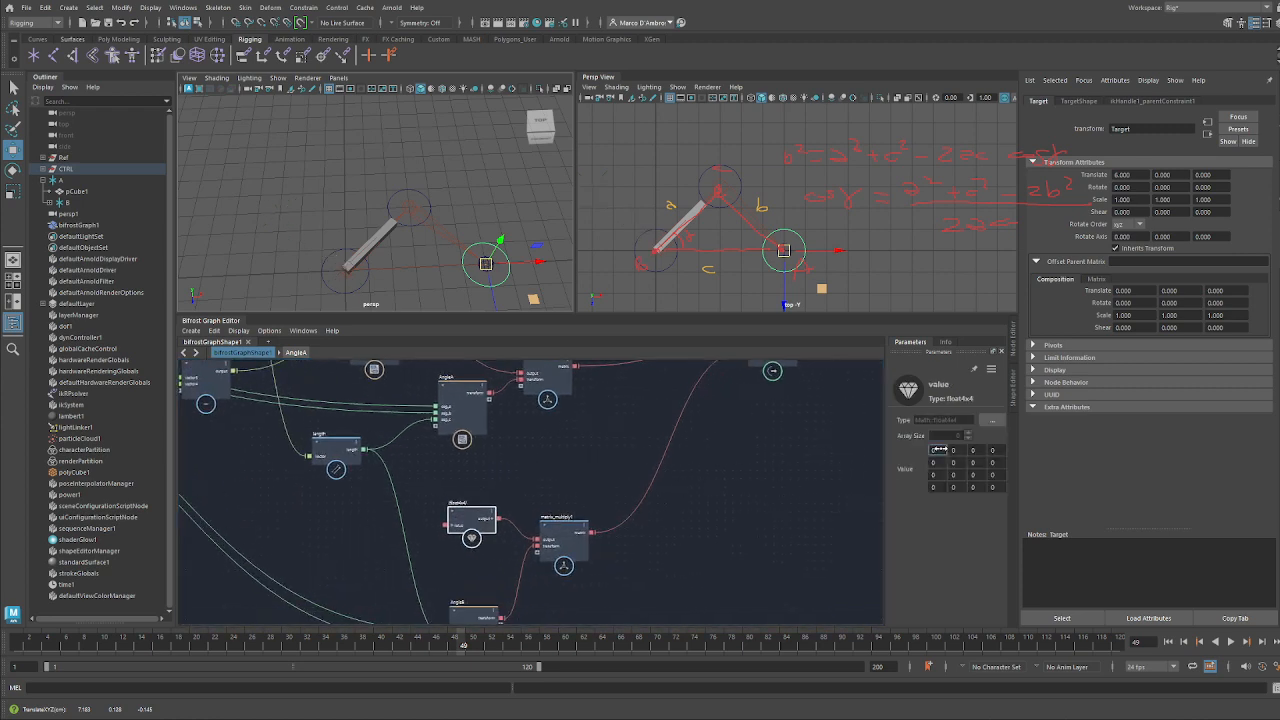
type("1")
left_click(975, 474)
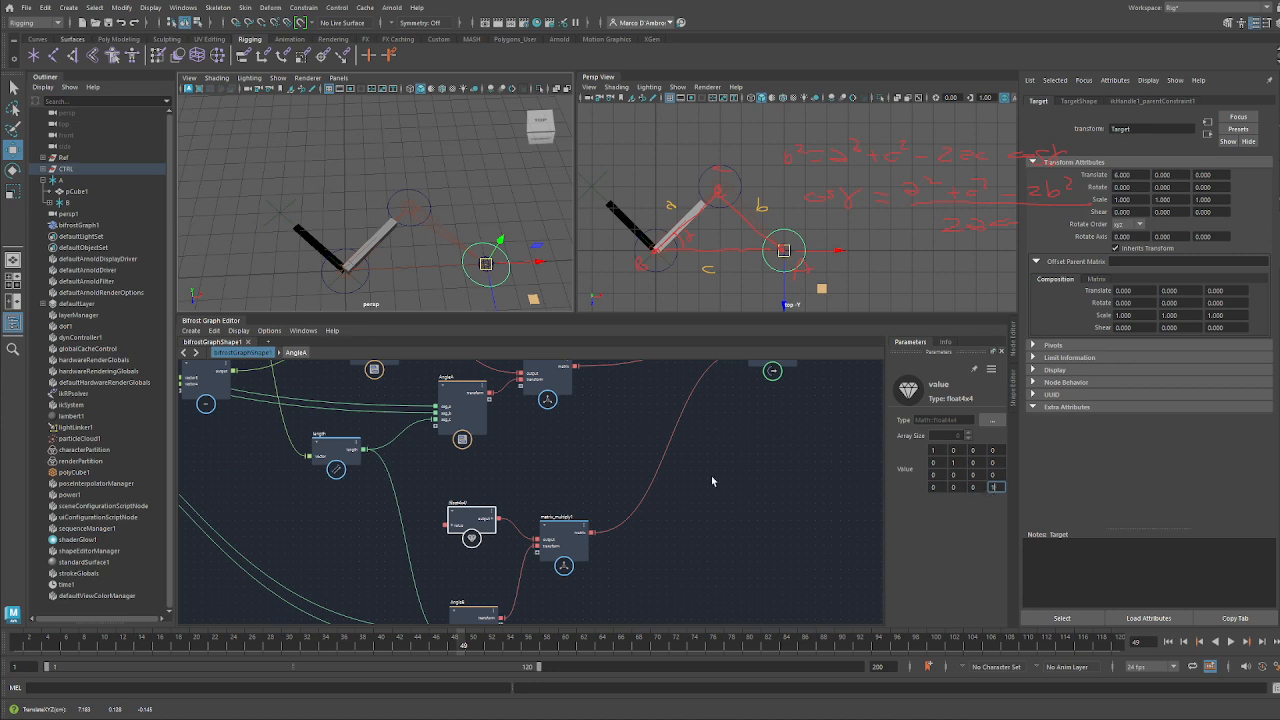
left_click(645, 465)
left_click(477, 515)
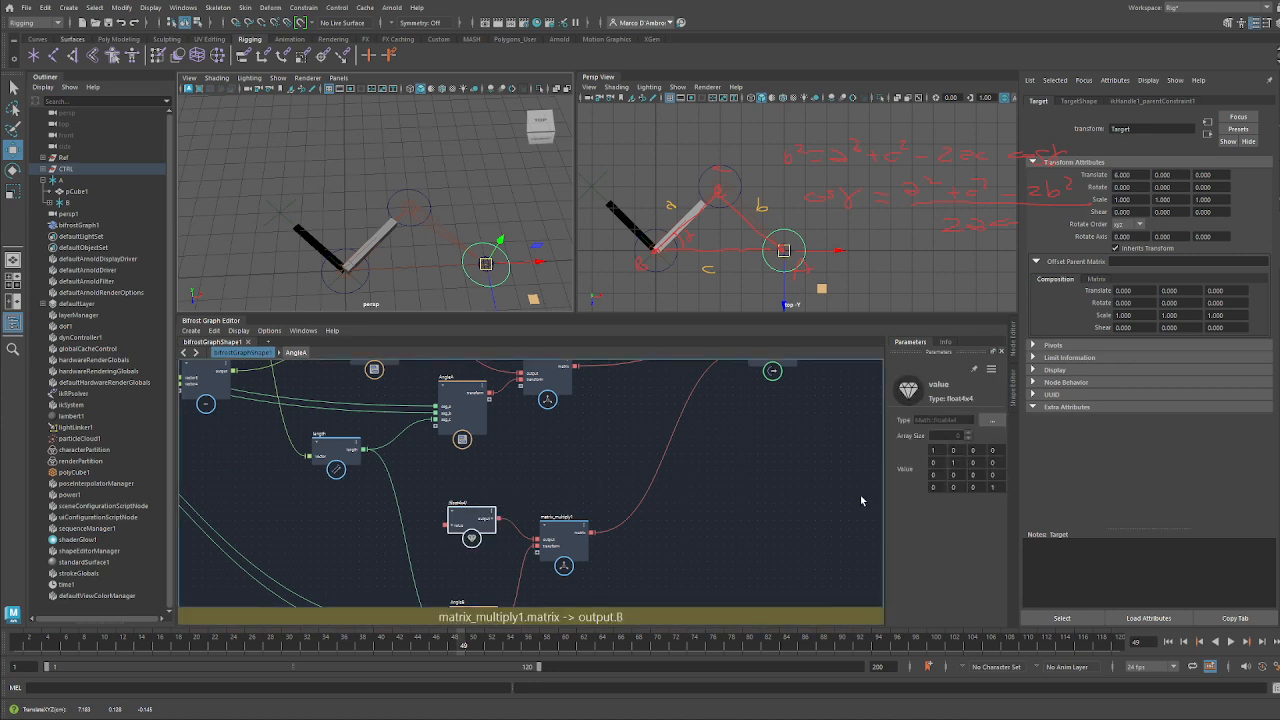
double_click(976, 475)
type("1")
key("Tab")
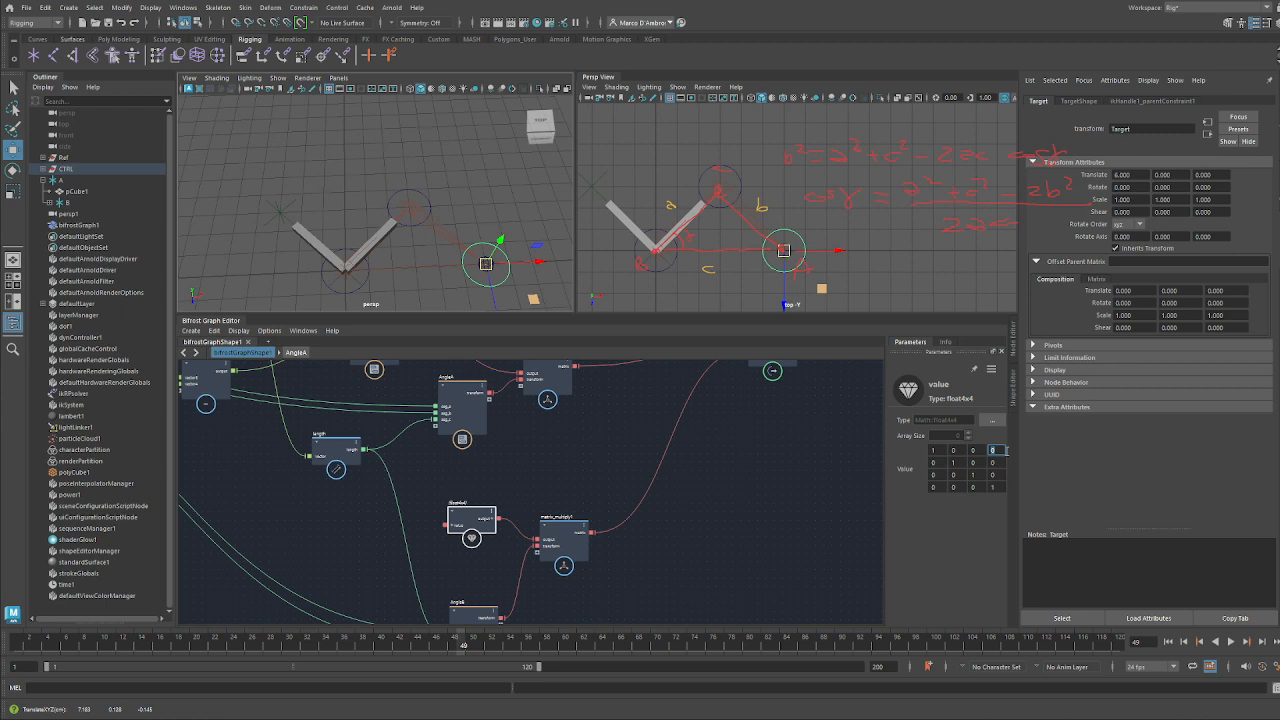
Test an offset of 4 in the last cell of the value matrix's first row
type("4")
key("Return")
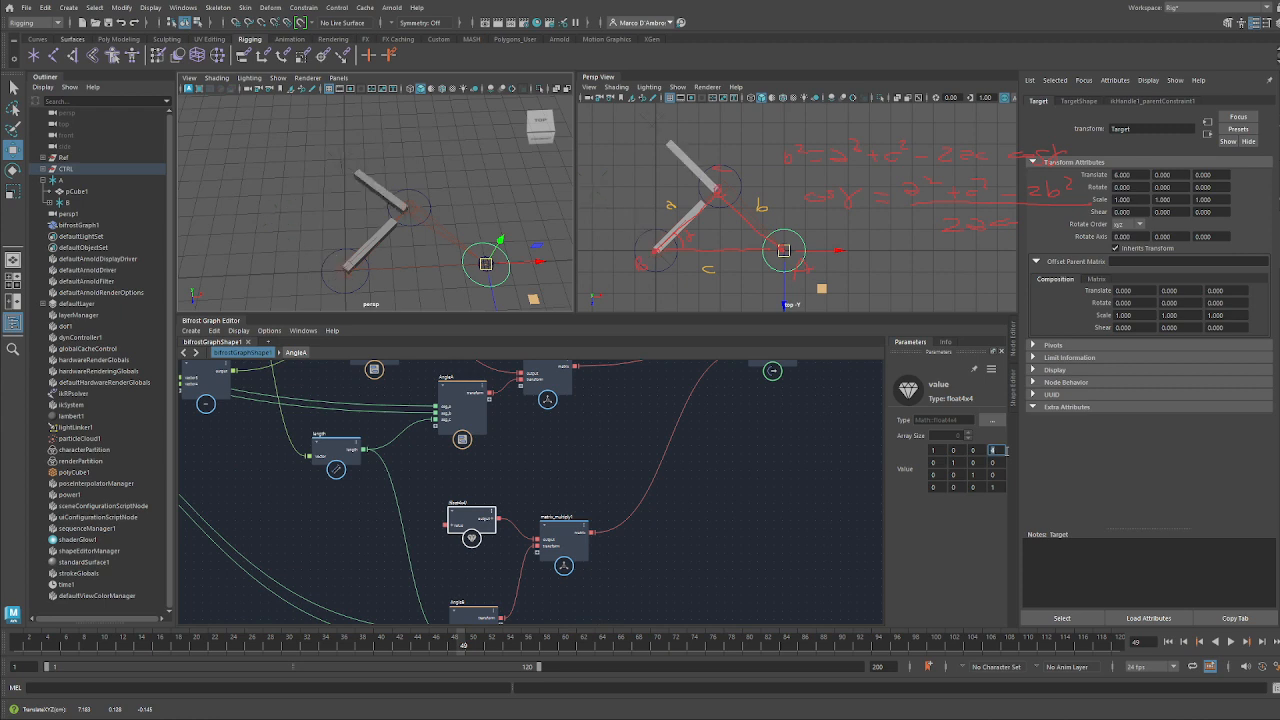
key("Return")
Move the identity float4x4 node across the graph to just below the input node's pole matrix node
middle_click_drag(582, 484, 843, 486, "alt")
scroll(843, 486, "down", 3)
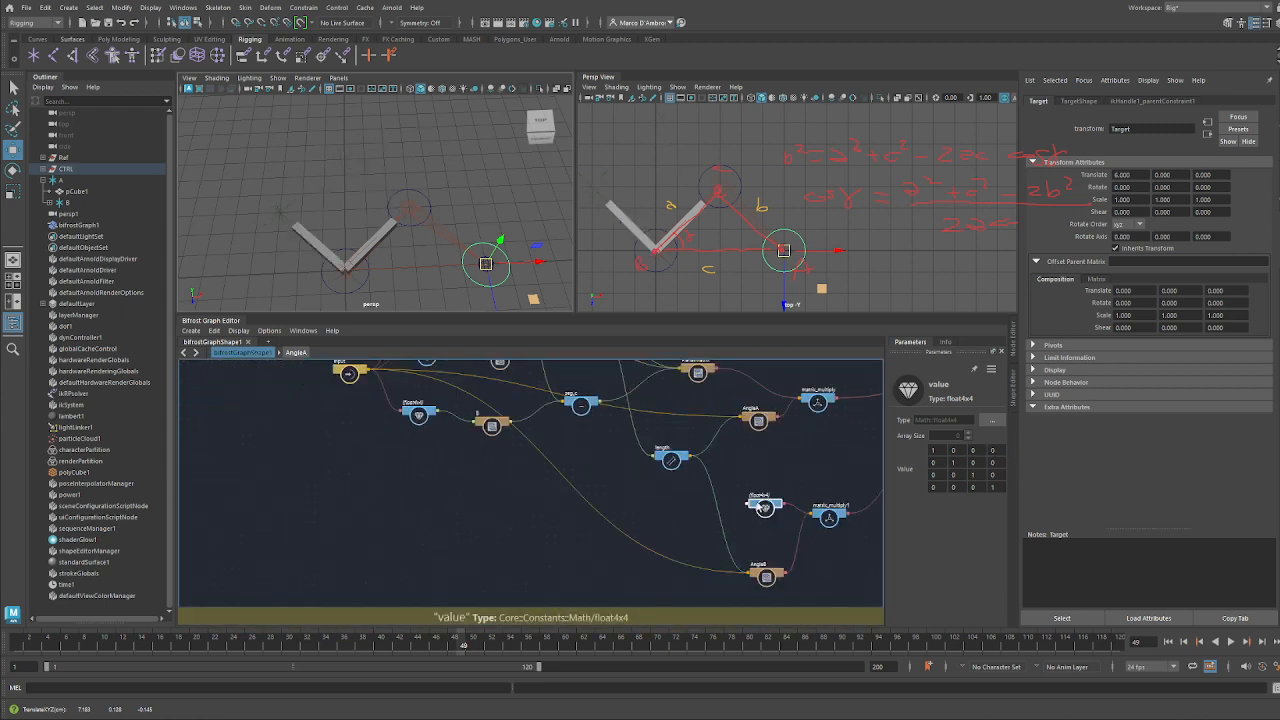
left_click_drag(763, 507, 345, 461)
scroll(390, 468, "up", 4)
middle_click_drag(440, 463, 507, 609, "alt")
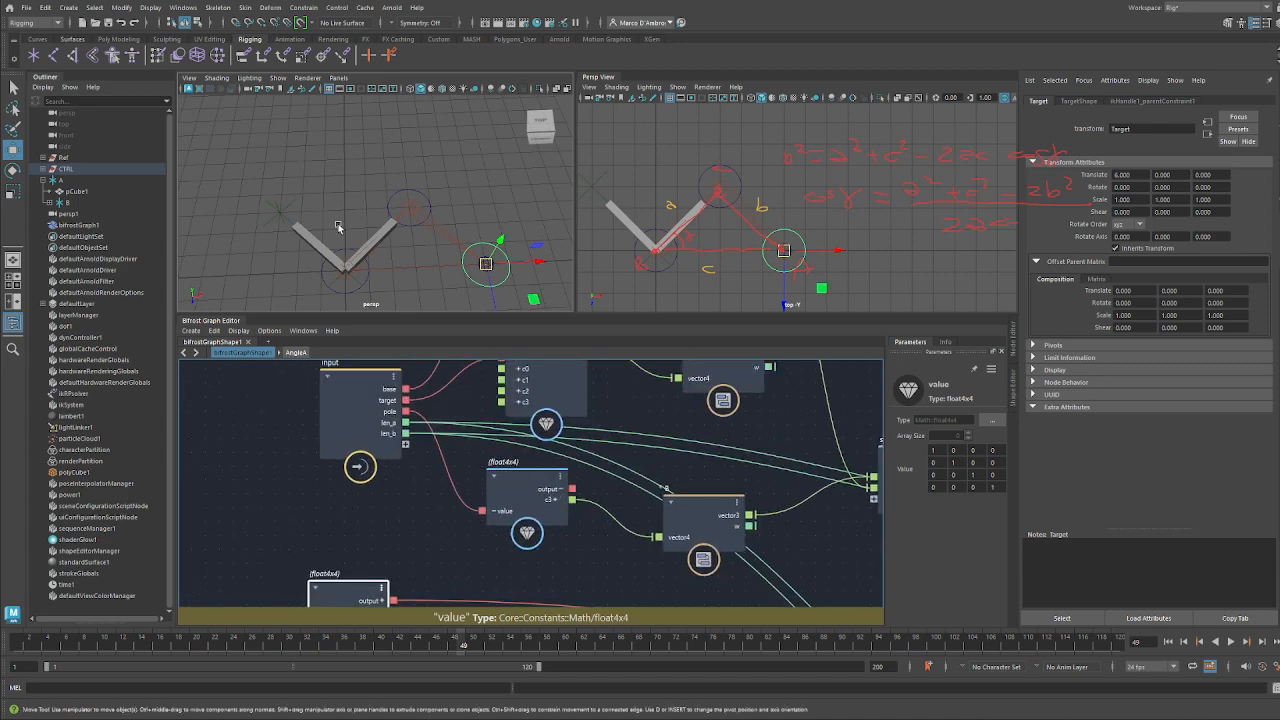
middle_click_drag(397, 506, 393, 443, "alt")
left_click_drag(343, 535, 455, 533)
middle_click_drag(422, 468, 394, 498, "alt")
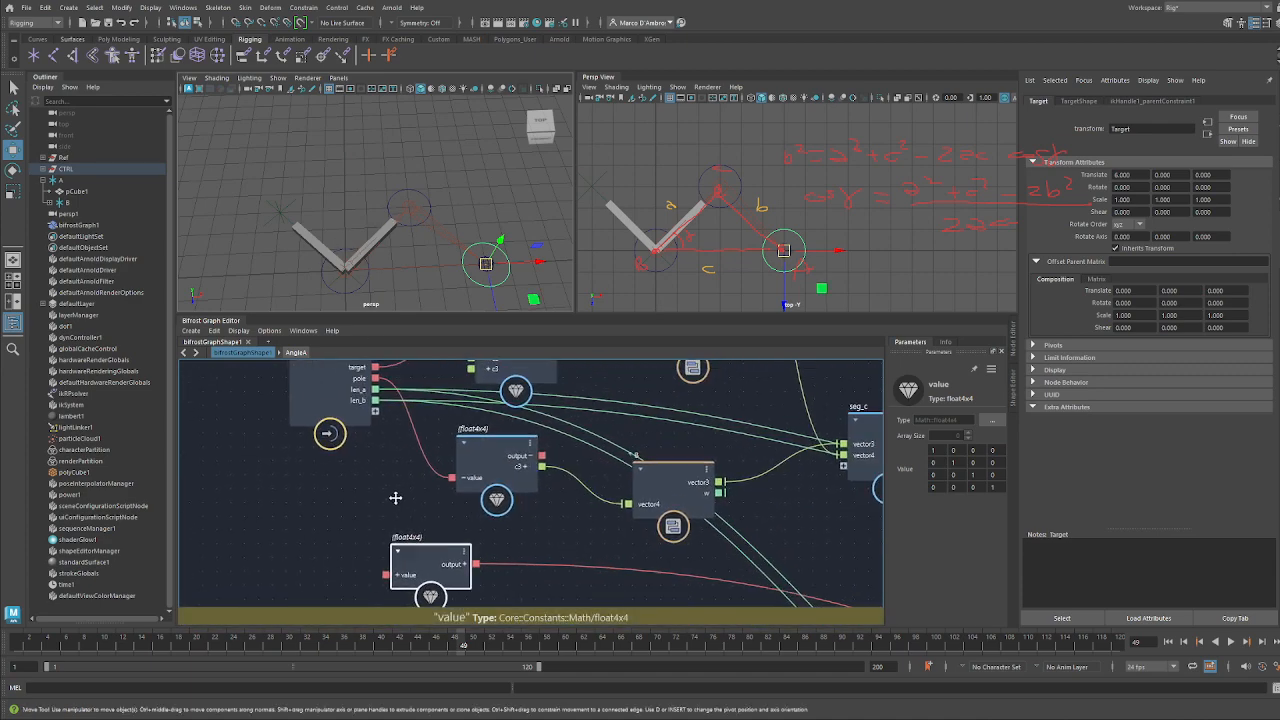
Expand the float4x4 node's value and c3 ports and connect the input's len_a to c3's x
left_click(395, 577)
middle_click_drag(410, 565, 485, 488, "alt")
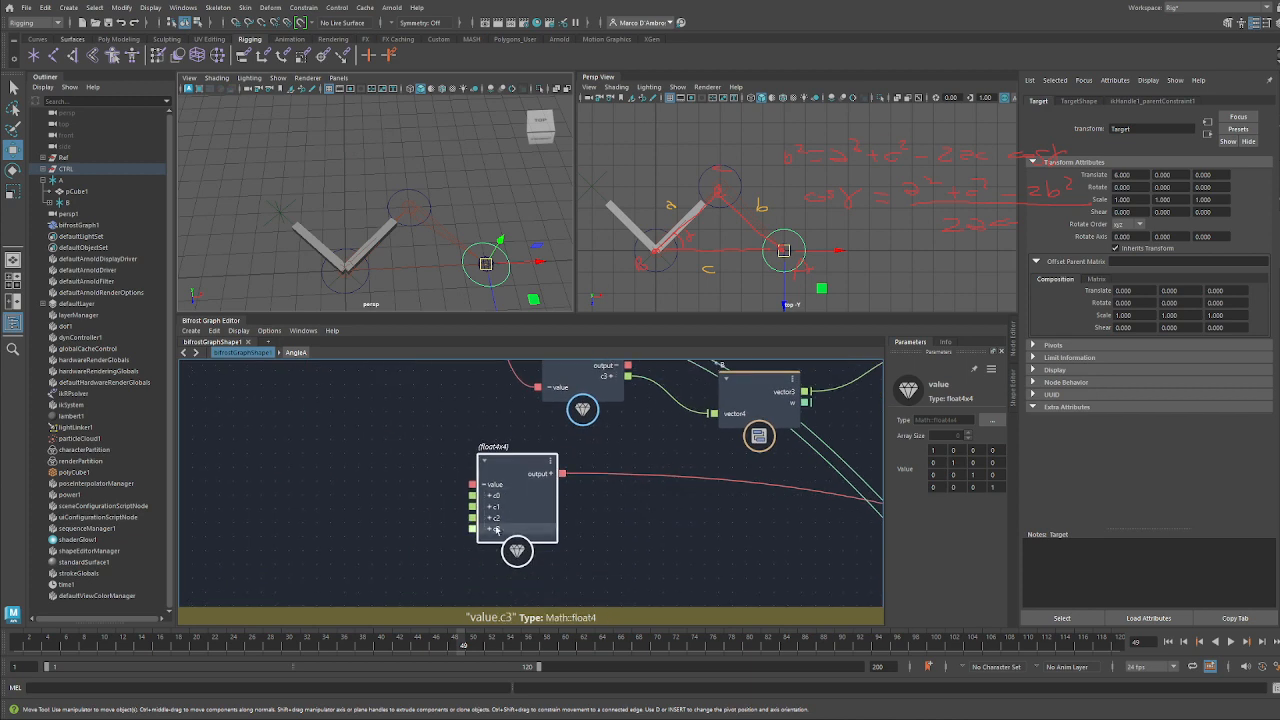
left_click(487, 531)
scroll(401, 463, "down", 2)
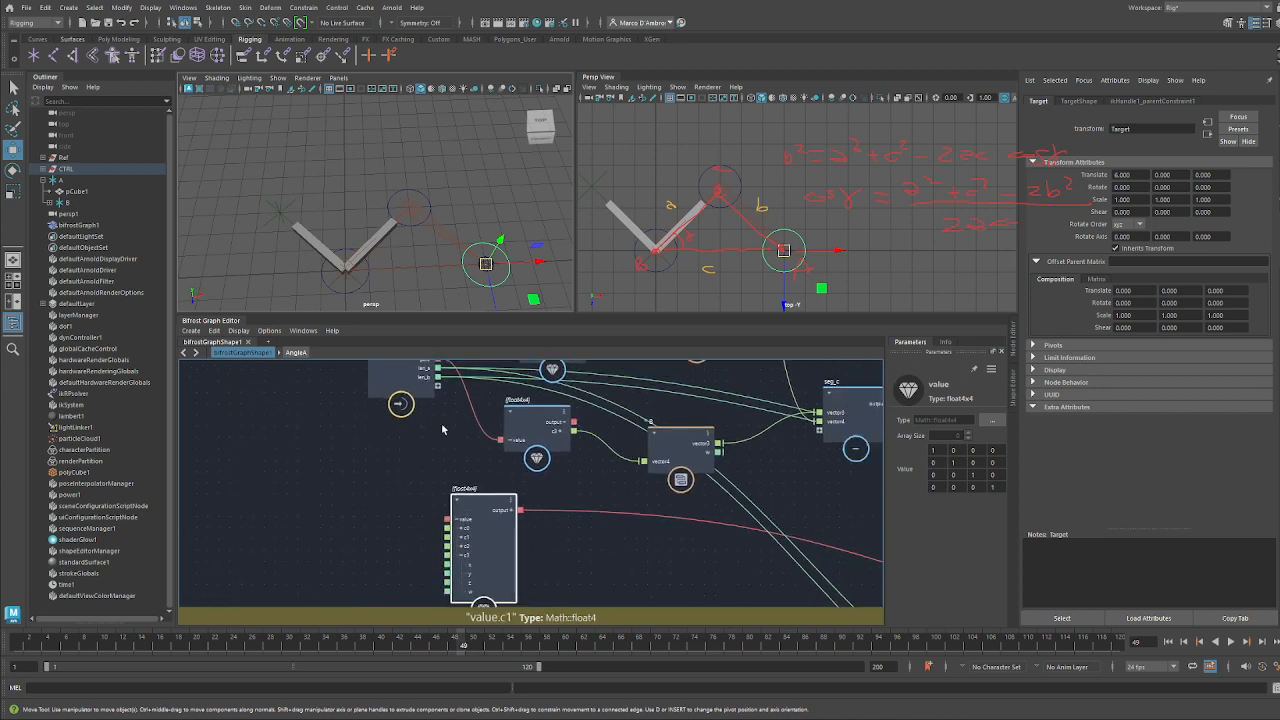
left_click_drag(438, 369, 447, 565)
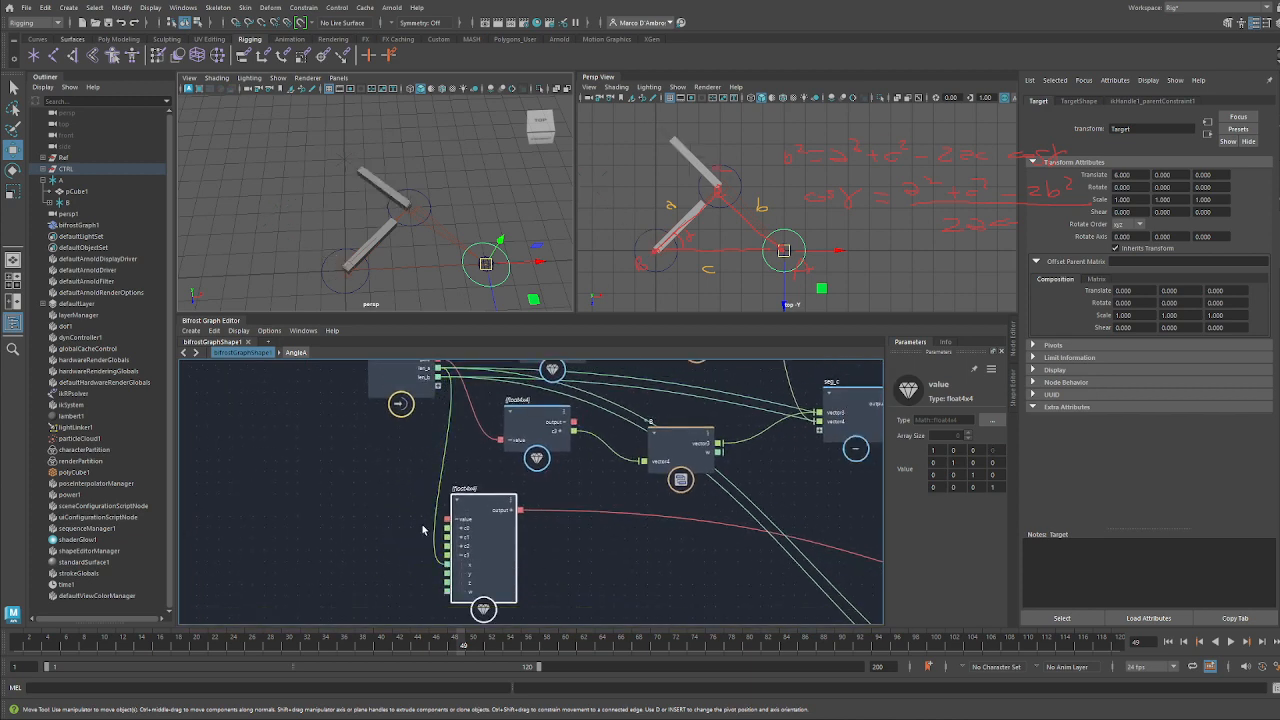
Move the float4x4 node back beside matrix_multiply1, below the AngleA compound
middle_click_drag(423, 529, 283, 517, "alt")
scroll(283, 517, "down", 3)
left_click_drag(316, 511, 783, 516)
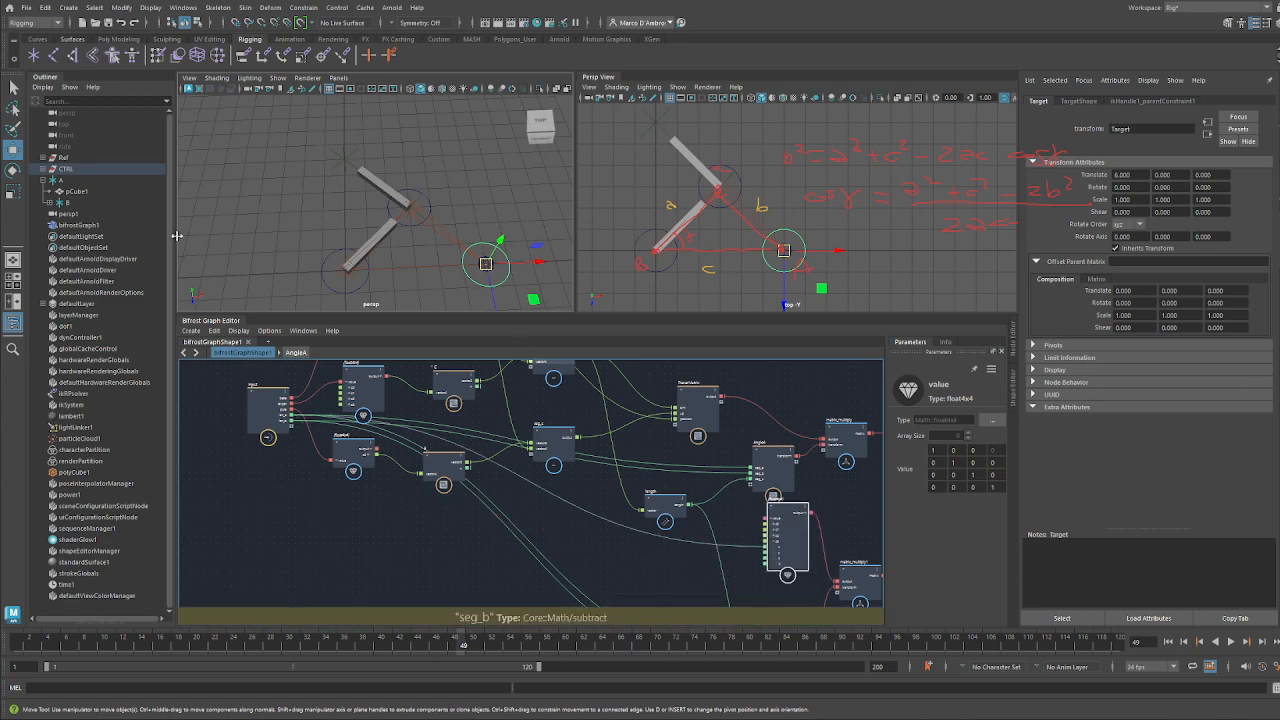
Expand the CTRL group, select the Base control and switch from its detailed attributes to the Channel Box
left_click(73, 182)
left_click(43, 169)
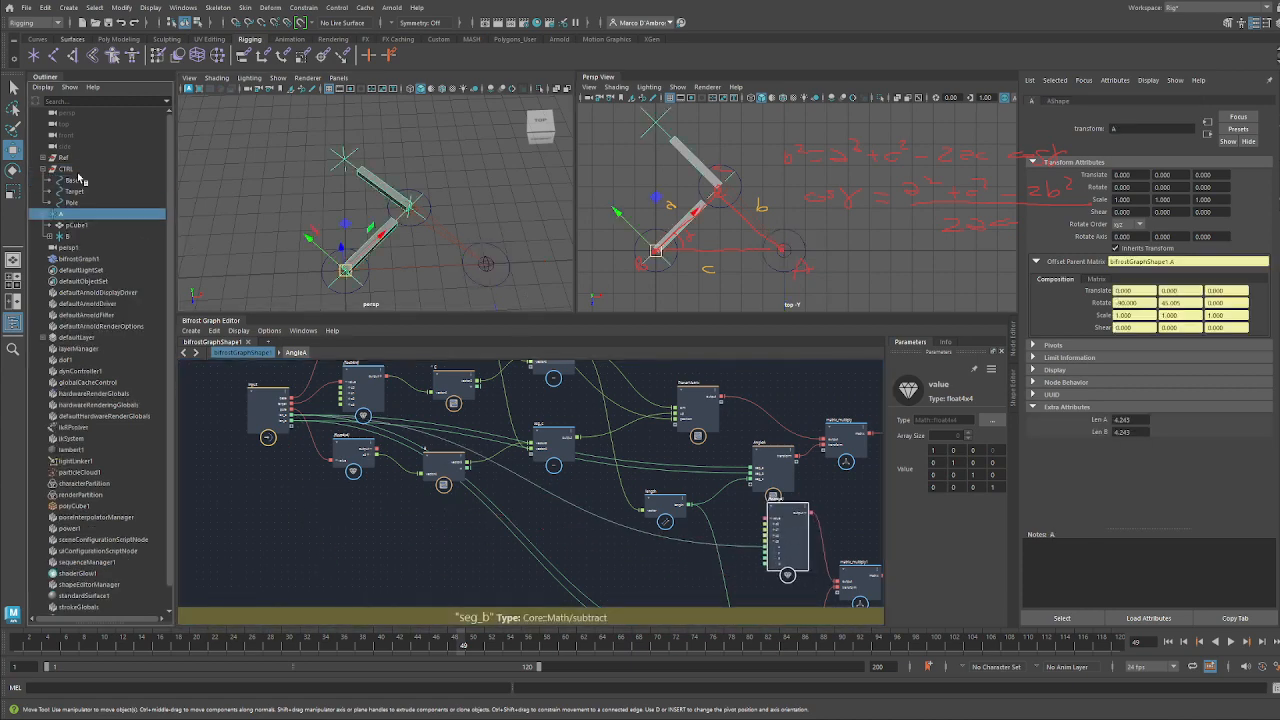
left_click(76, 181)
key("ctrl+a")
key("ctrl+a")
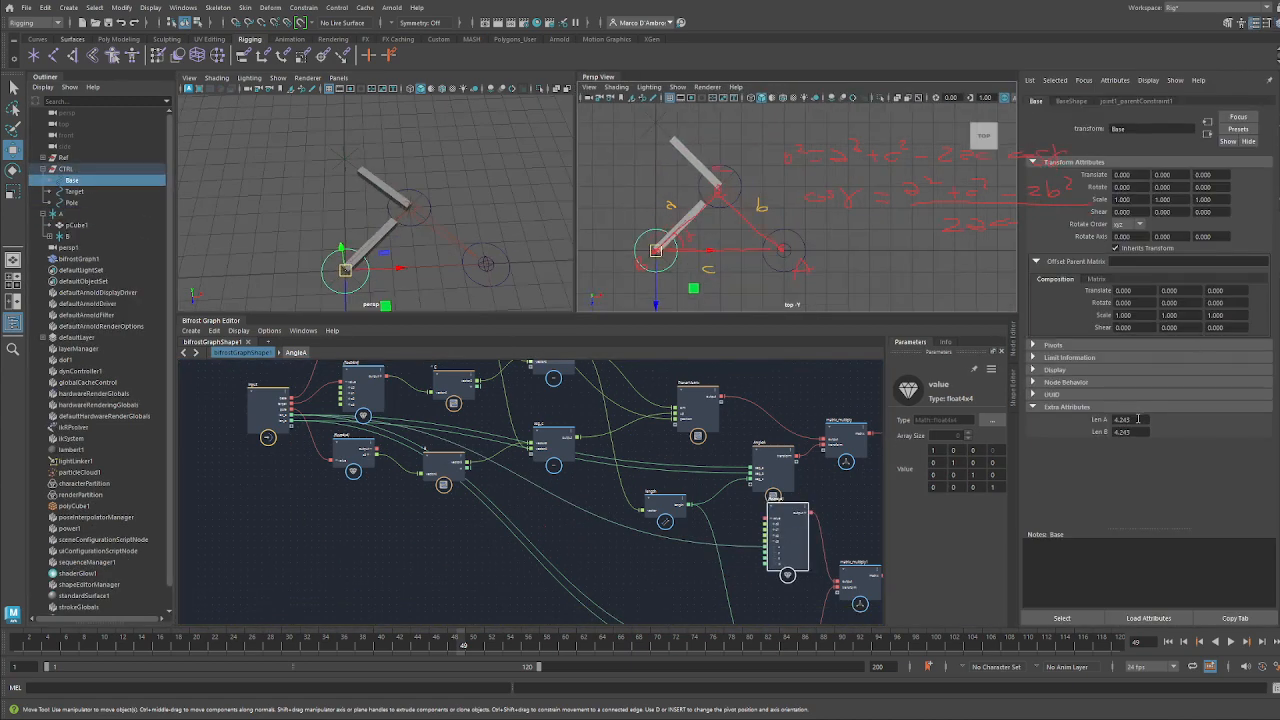
left_click(1097, 409)
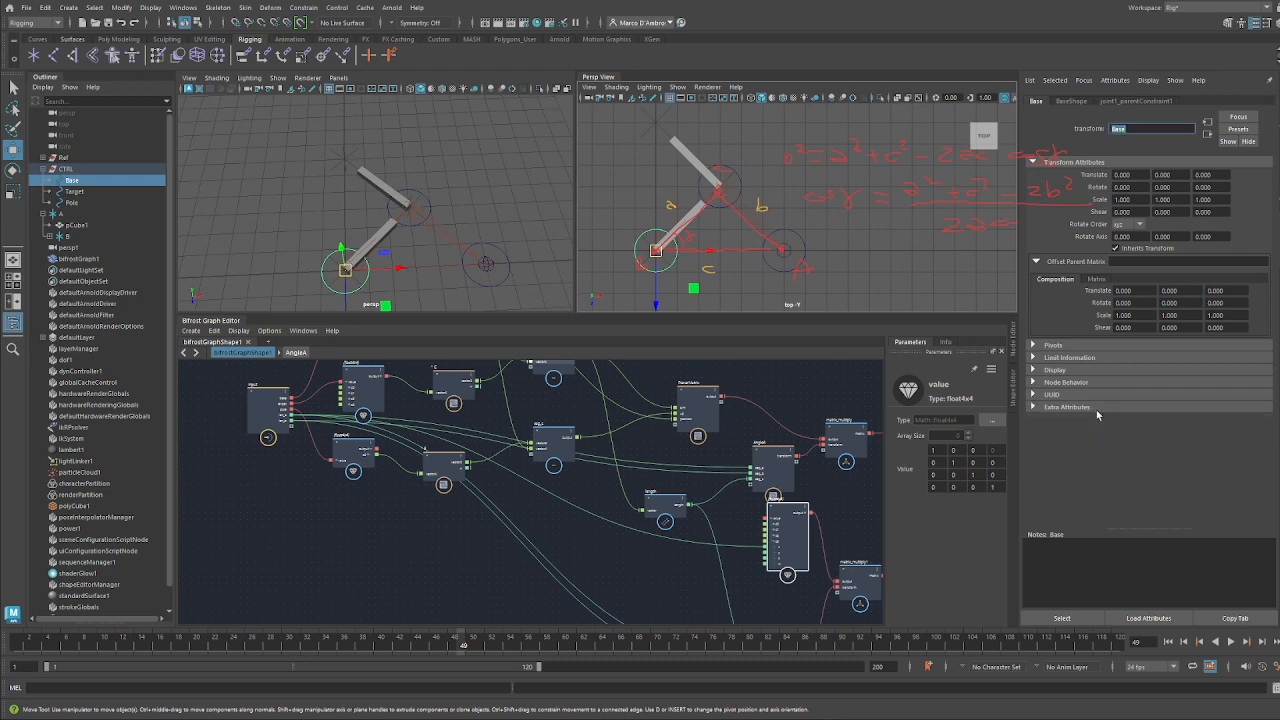
left_click(1066, 102)
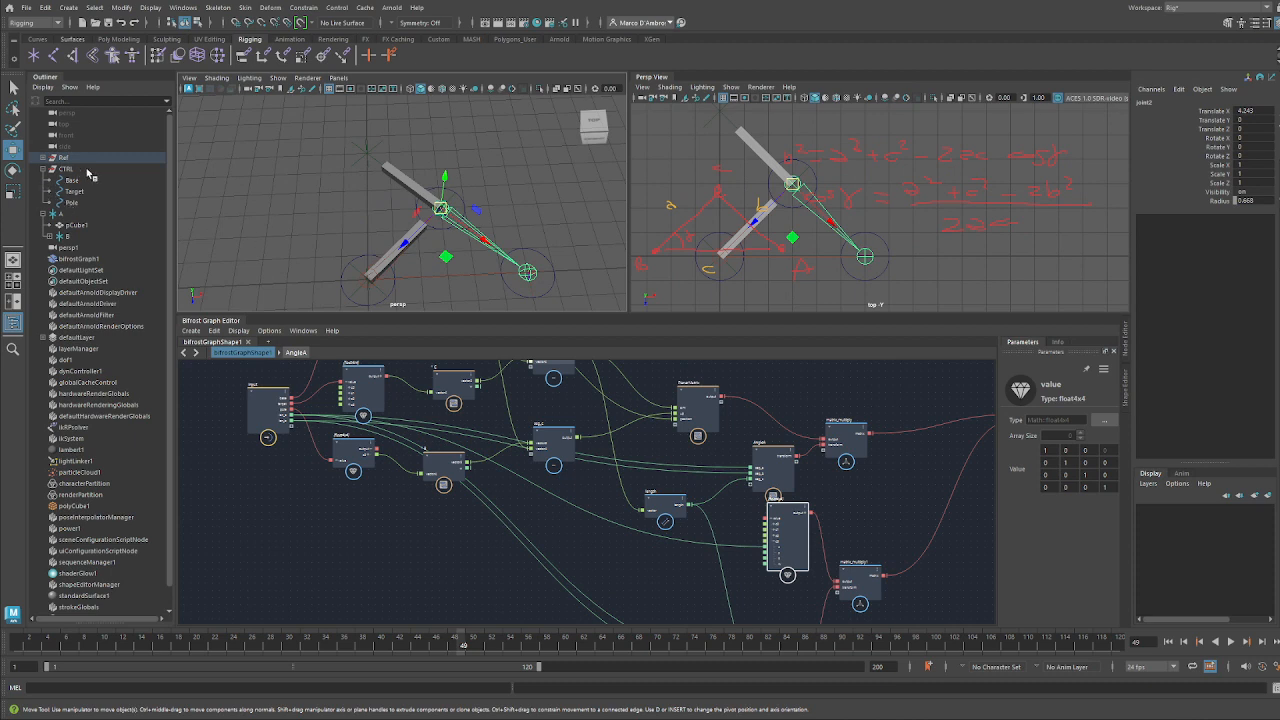
Test the second bone's offset by varying Len A on the Base control, undoing the change
left_click(86, 180)
left_click(1224, 203)
middle_click_drag(336, 307, 397, 302)
key("ctrl+z")
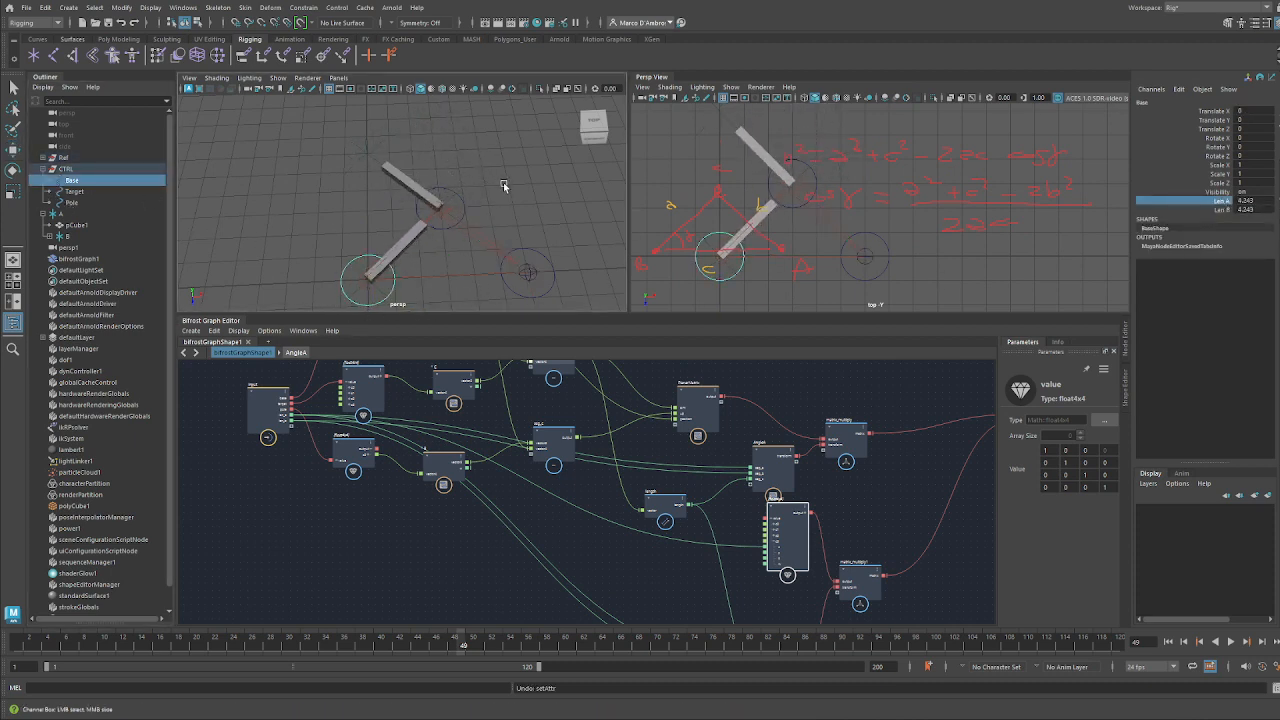
Move the output node farther away from the two matrix multiply nodes
middle_click_drag(781, 540, 358, 542, "alt")
left_click_drag(630, 430, 722, 450)
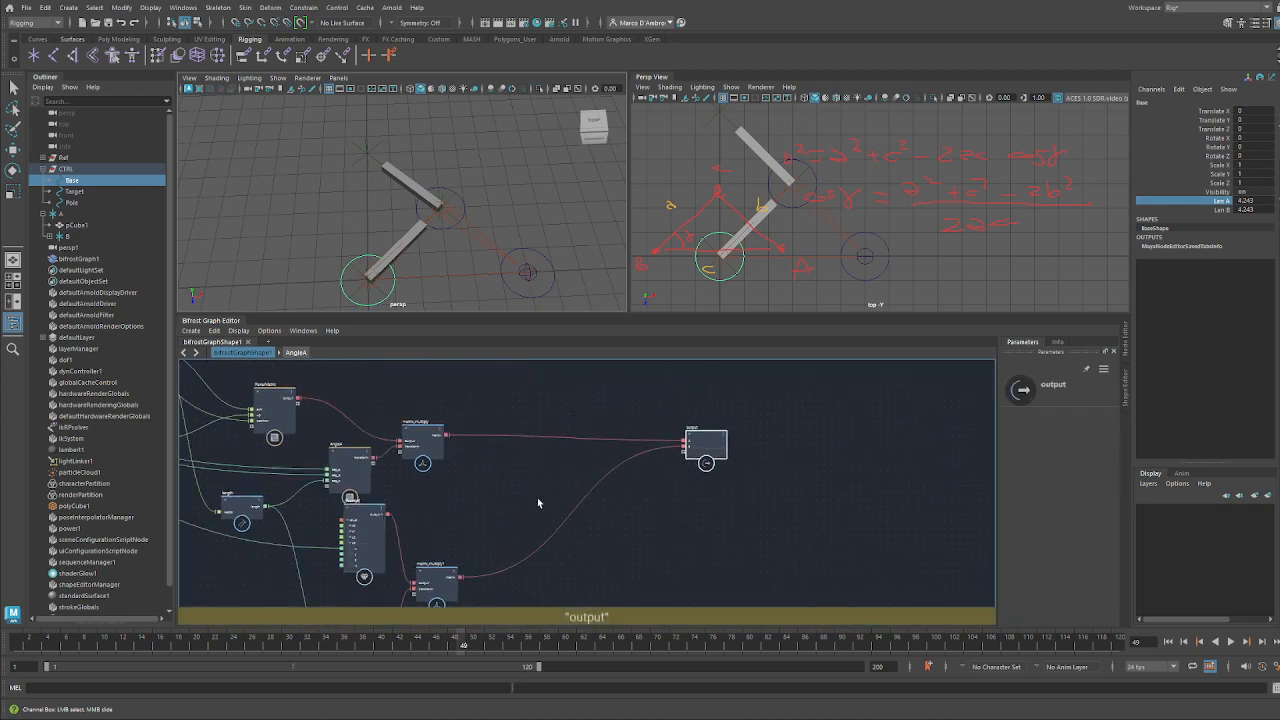
middle_click_drag(586, 550, 610, 511, "alt")
right_click_drag(610, 511, 612, 542, "alt")
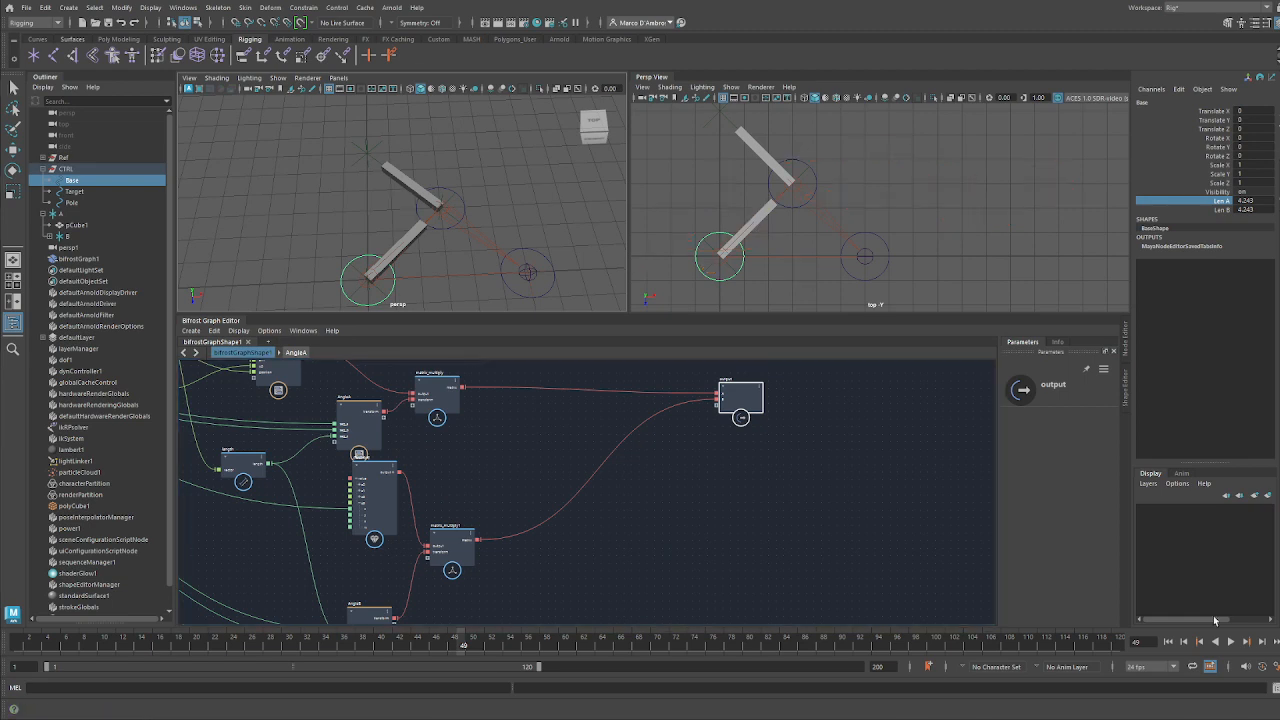
left_click_drag(763, 222, 940, 272, "alt")
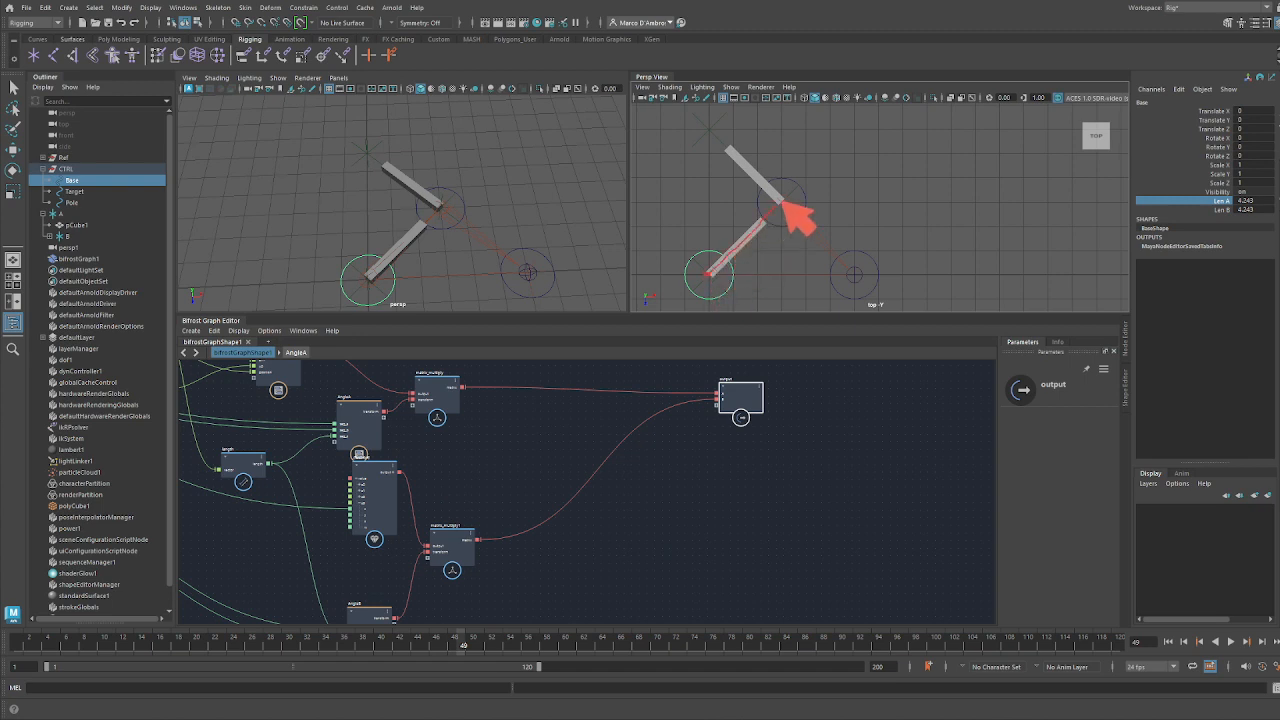
left_click_drag(791, 192, 798, 187)
left_click_drag(804, 182, 852, 151)
left_click_drag(784, 203, 846, 263)
Open the AngleB compound and move the acos node farther away from the if node to make room
middle_click_drag(687, 558, 702, 507)
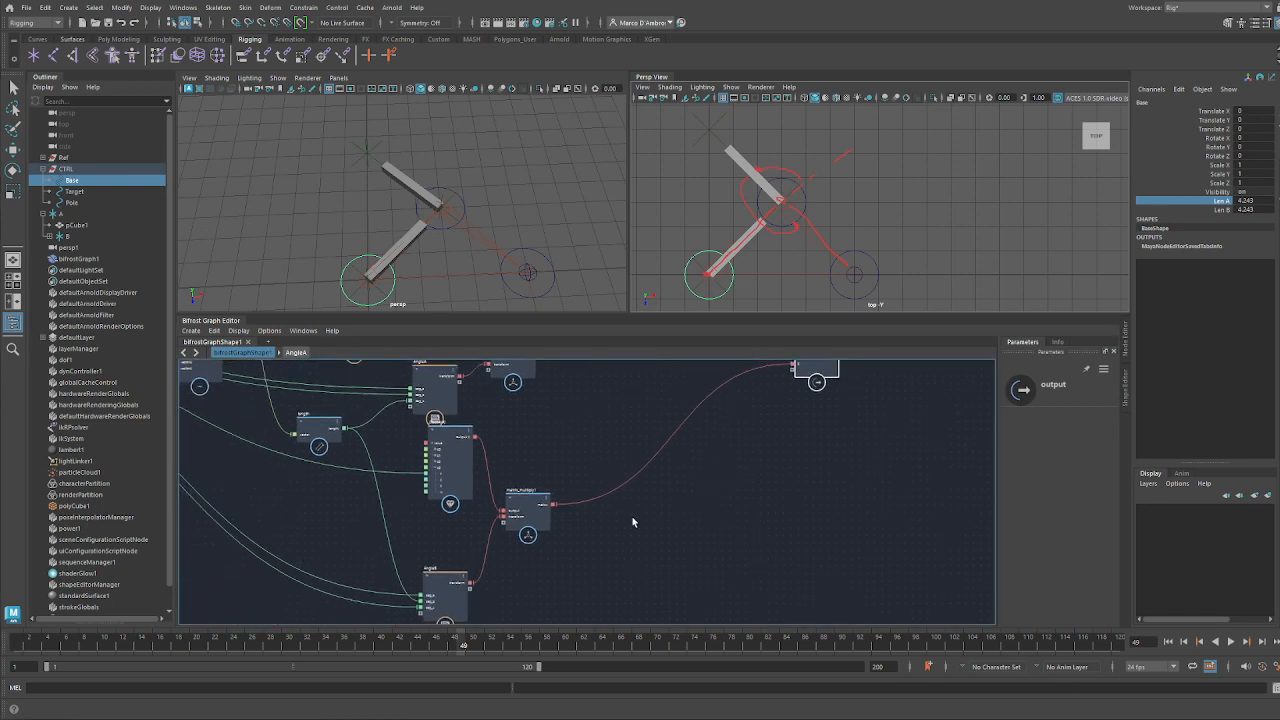
scroll(580, 530, "up", 5)
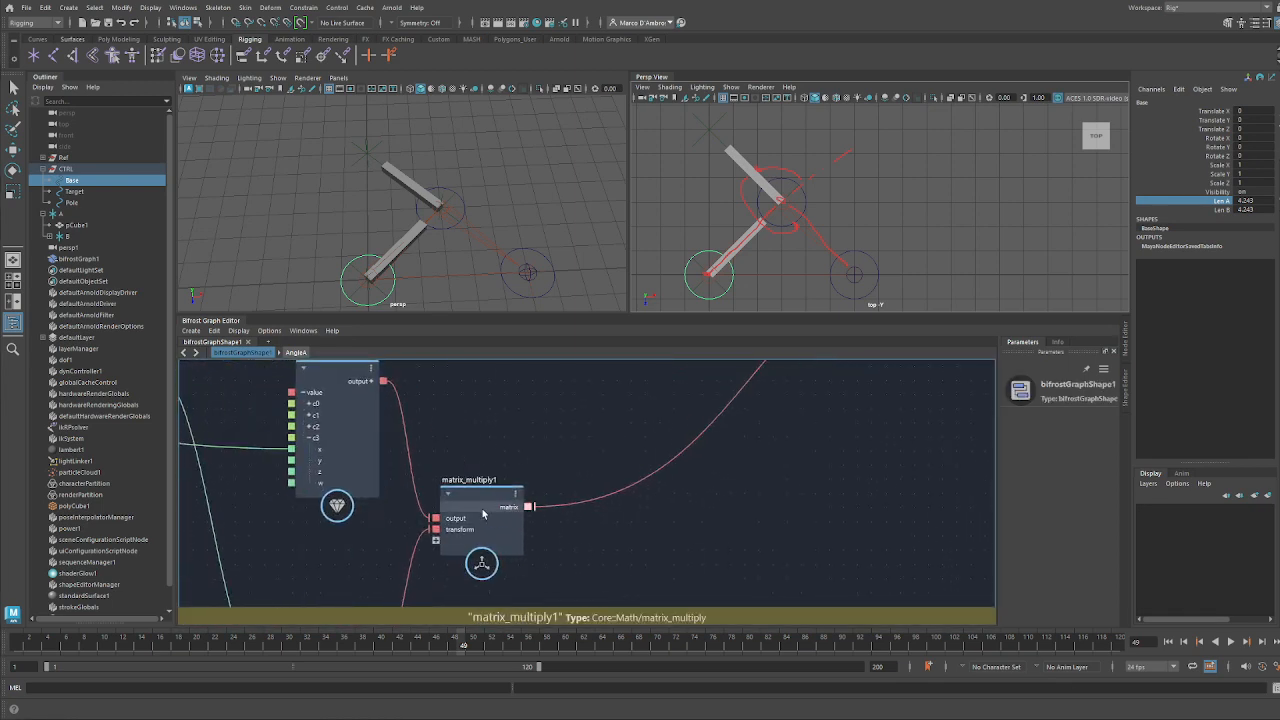
double_click(533, 532)
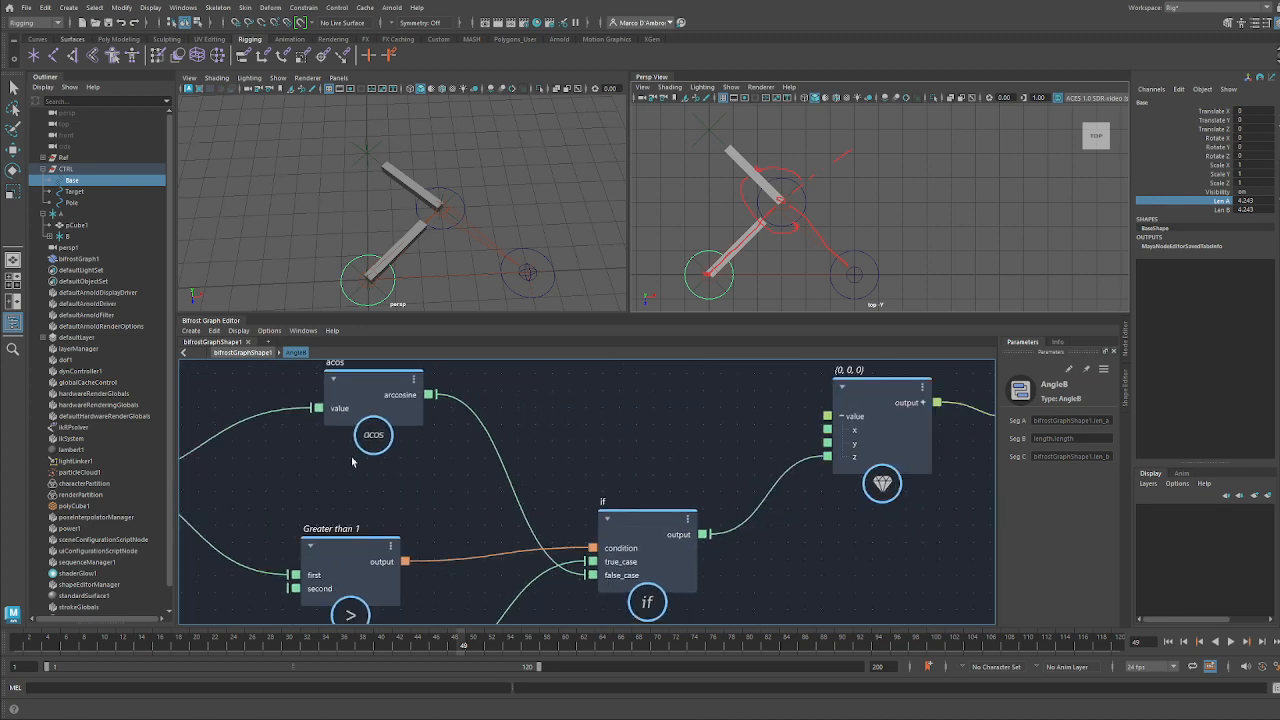
scroll(600, 500, "up", 3)
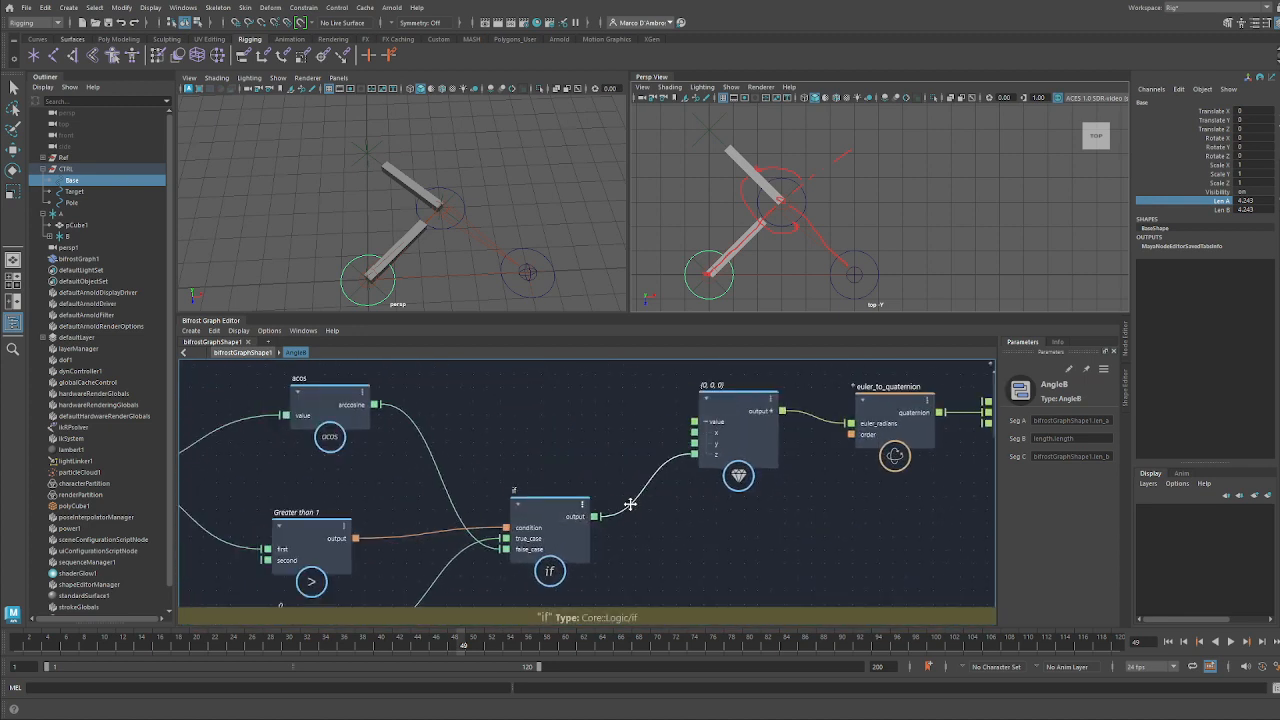
middle_click_drag(413, 464, 439, 522, "alt")
middle_click_drag(563, 500, 494, 519, "alt")
left_click_drag(304, 442, 199, 402)
middle_click_drag(386, 432, 409, 443, "alt")
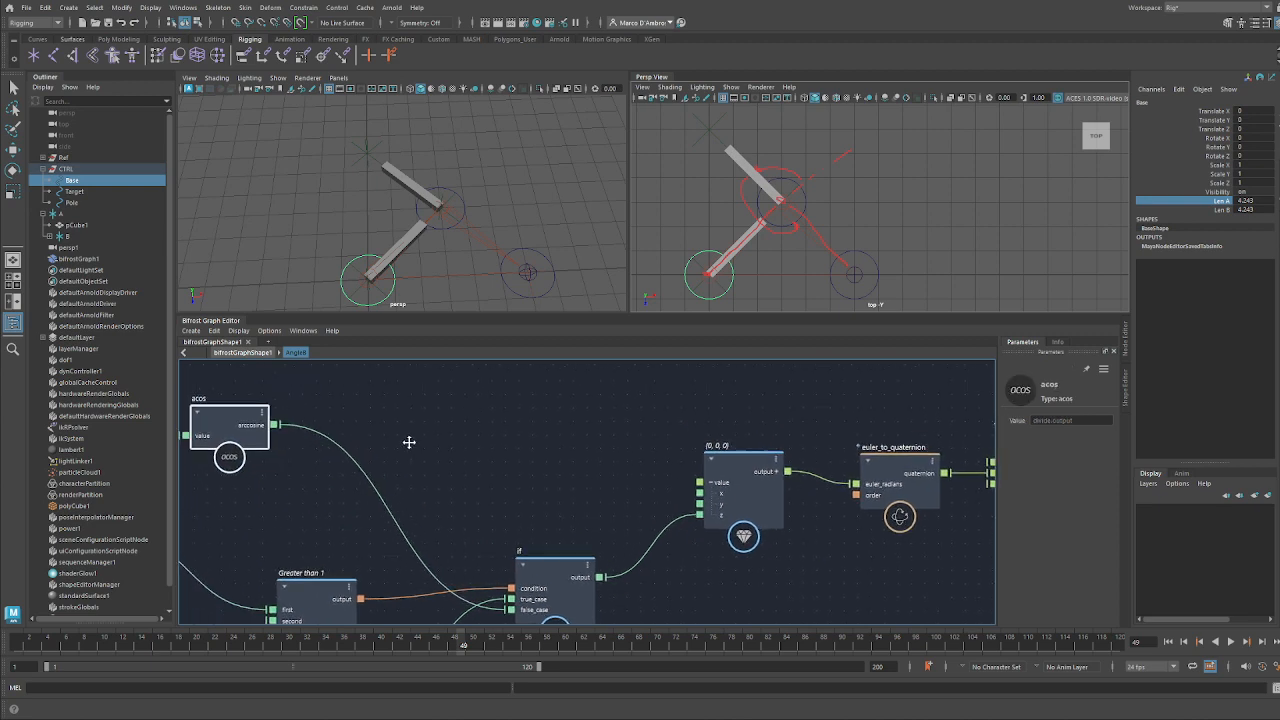
Add a pi constant node and place it above the acos node
scroll(357, 427, "down", 1)
middle_click_drag(492, 500, 401, 485, "alt")
middle_click_drag(936, 591, 766, 577, "alt")
scroll(766, 577, "down", 2)
left_click_drag(885, 544, 466, 375)
middle_click_drag(458, 430, 576, 448, "alt")
scroll(426, 420, "up", 2)
key("Tab")
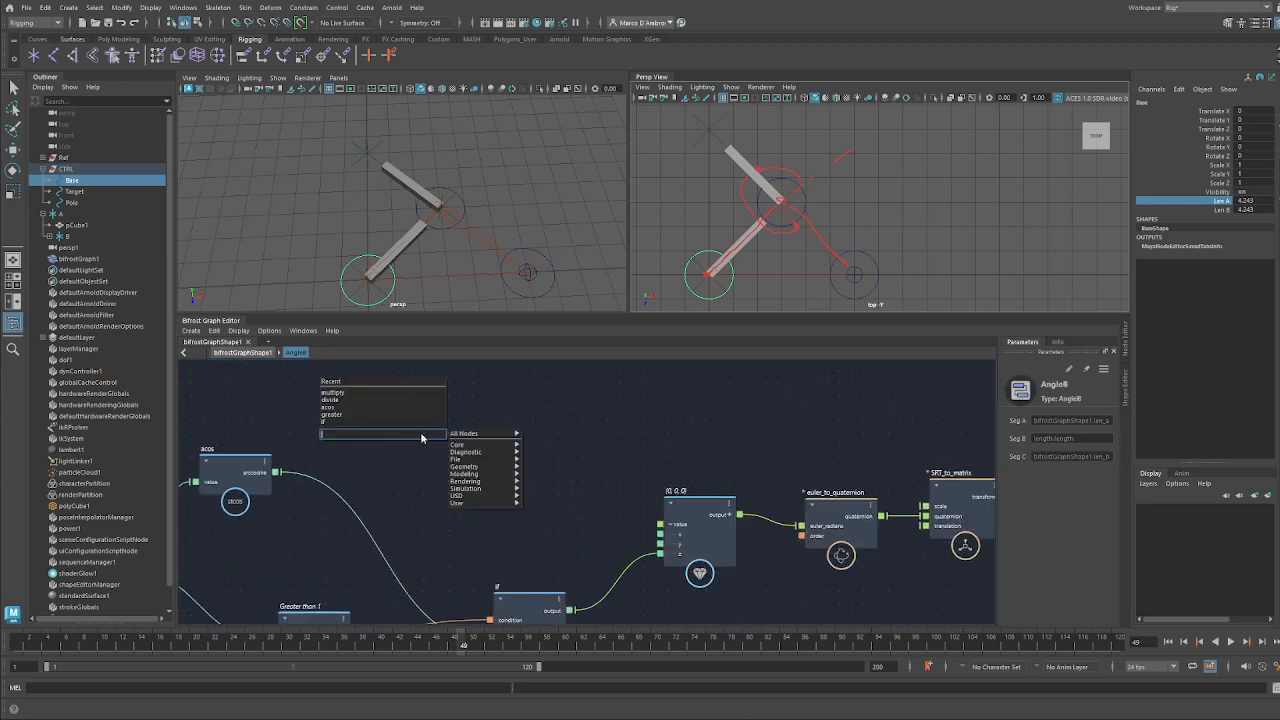
type("pi")
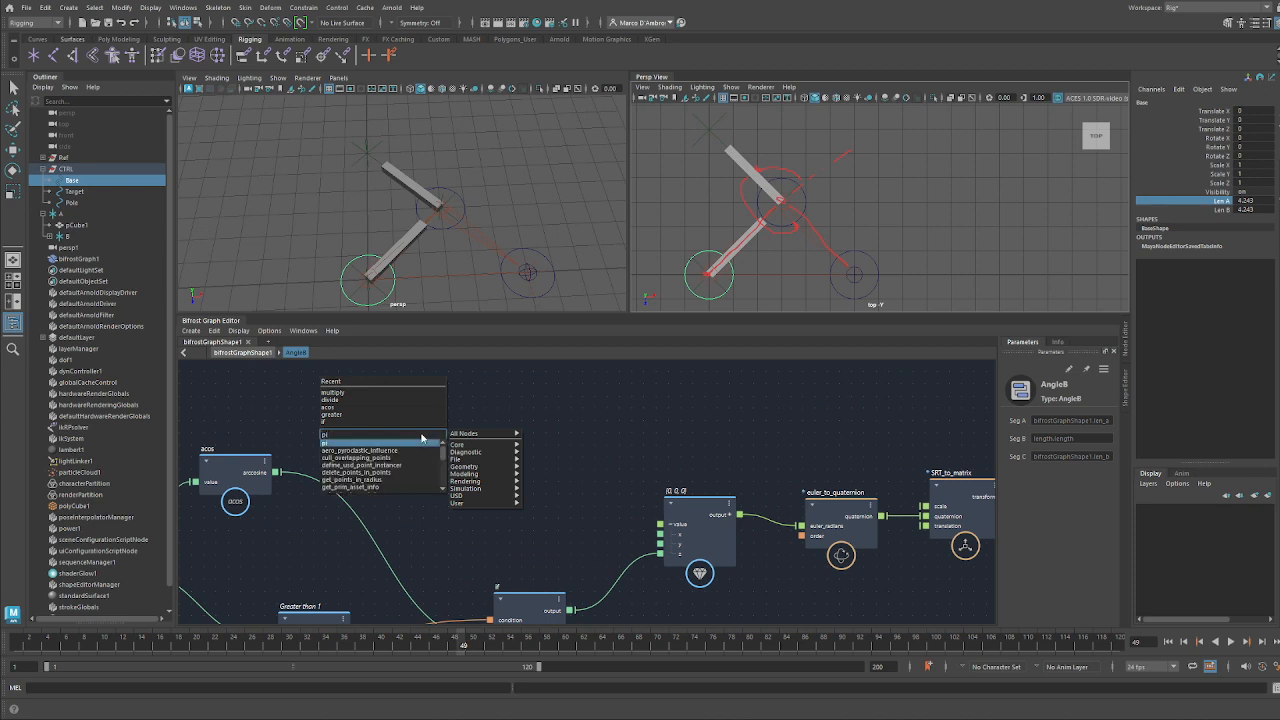
key("Return")
left_click_drag(421, 457, 250, 385)
middle_click_drag(368, 421, 406, 423, "alt")
Add a subtract node taking arccosine and then pi as inputs, and feed its output into the if node's false_case
left_click(465, 429)
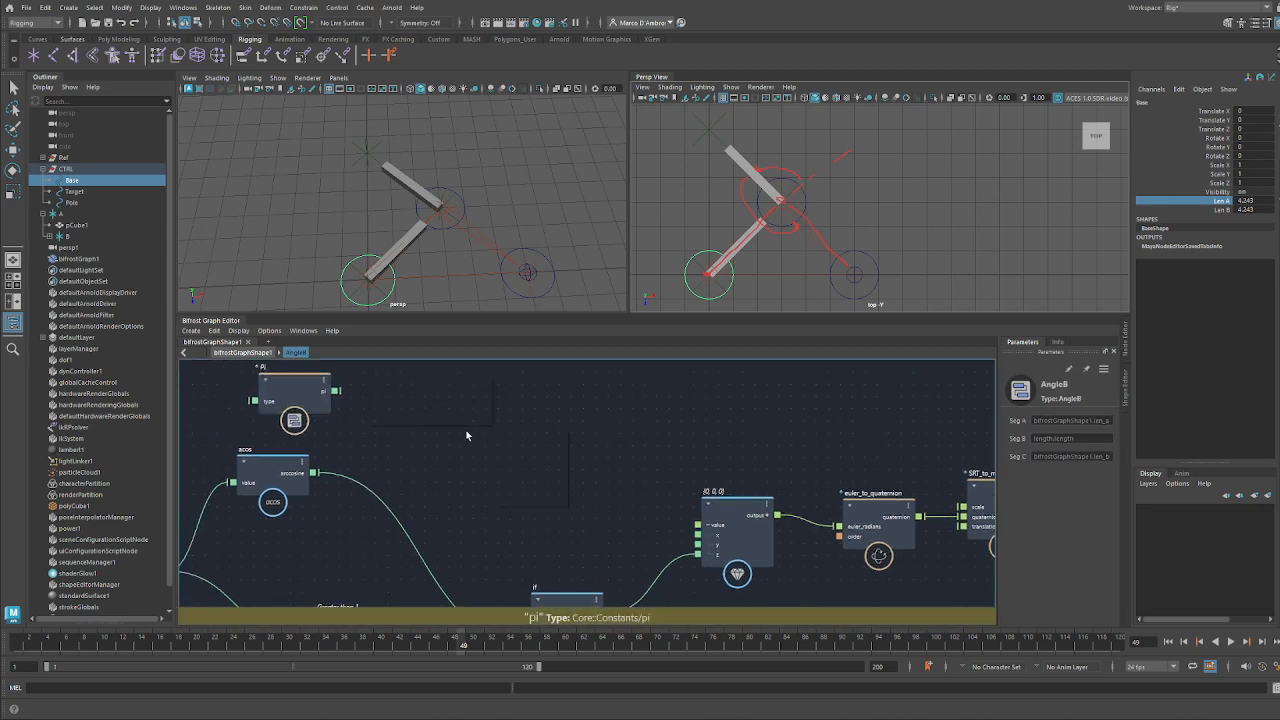
key("Tab")
type("sub")
key("Return")
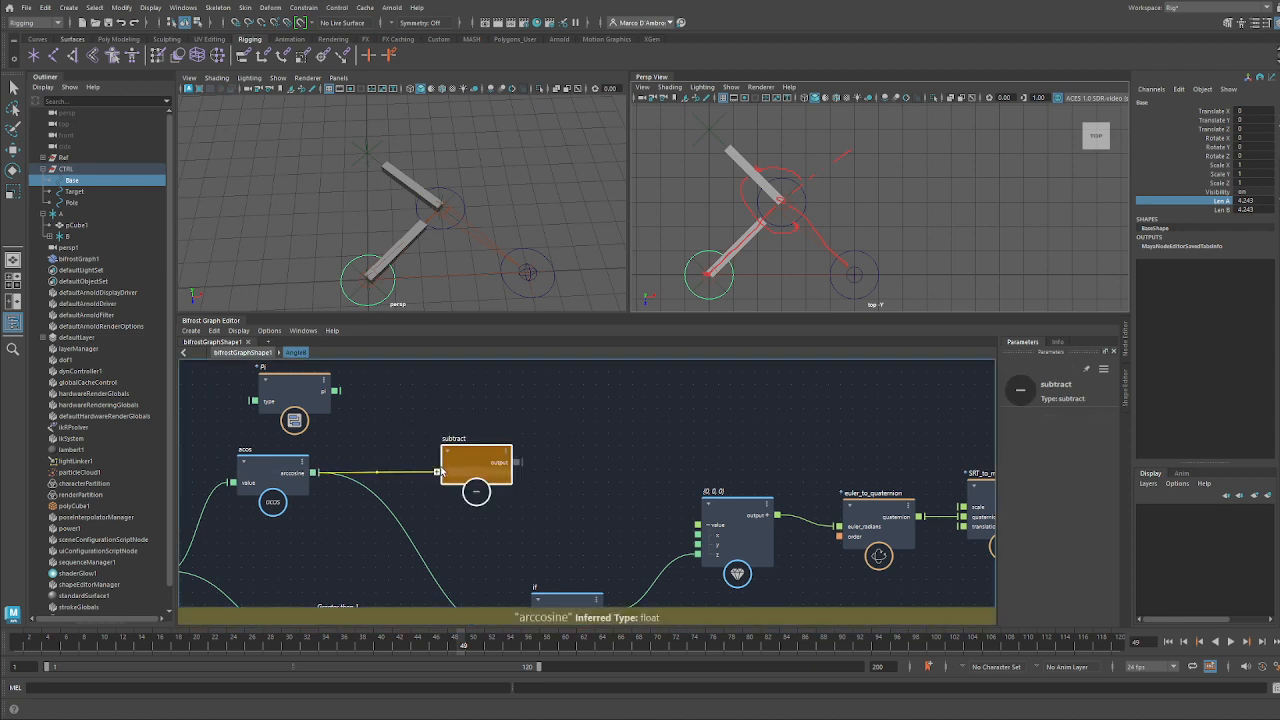
left_click_drag(441, 471, 441, 472)
left_click_drag(336, 391, 440, 484)
middle_click_drag(484, 513, 481, 459, "alt")
left_click_drag(515, 408, 520, 588)
Test the corrected second bone by moving the Target control in the perspective view, undoing the move
left_click(551, 277)
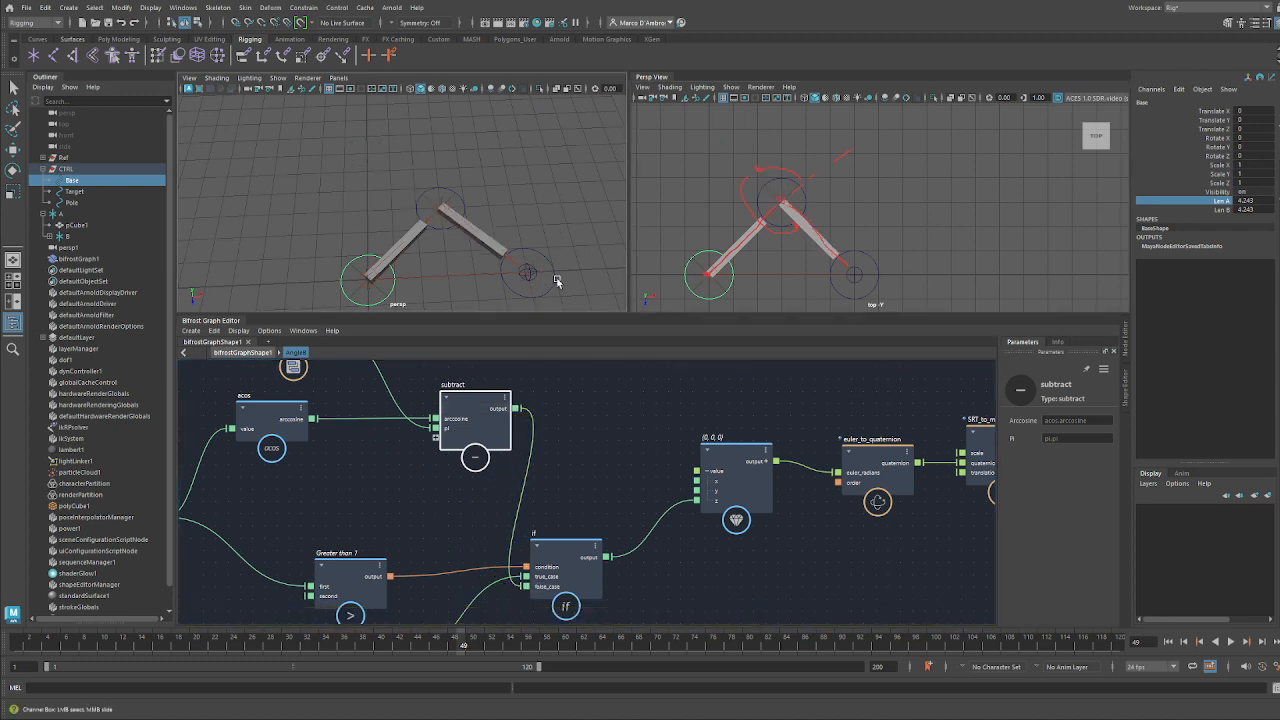
key("w")
left_click_drag(528, 272, 553, 242)
key("ctrl+z")
key("ctrl+z")
key("ctrl+z")
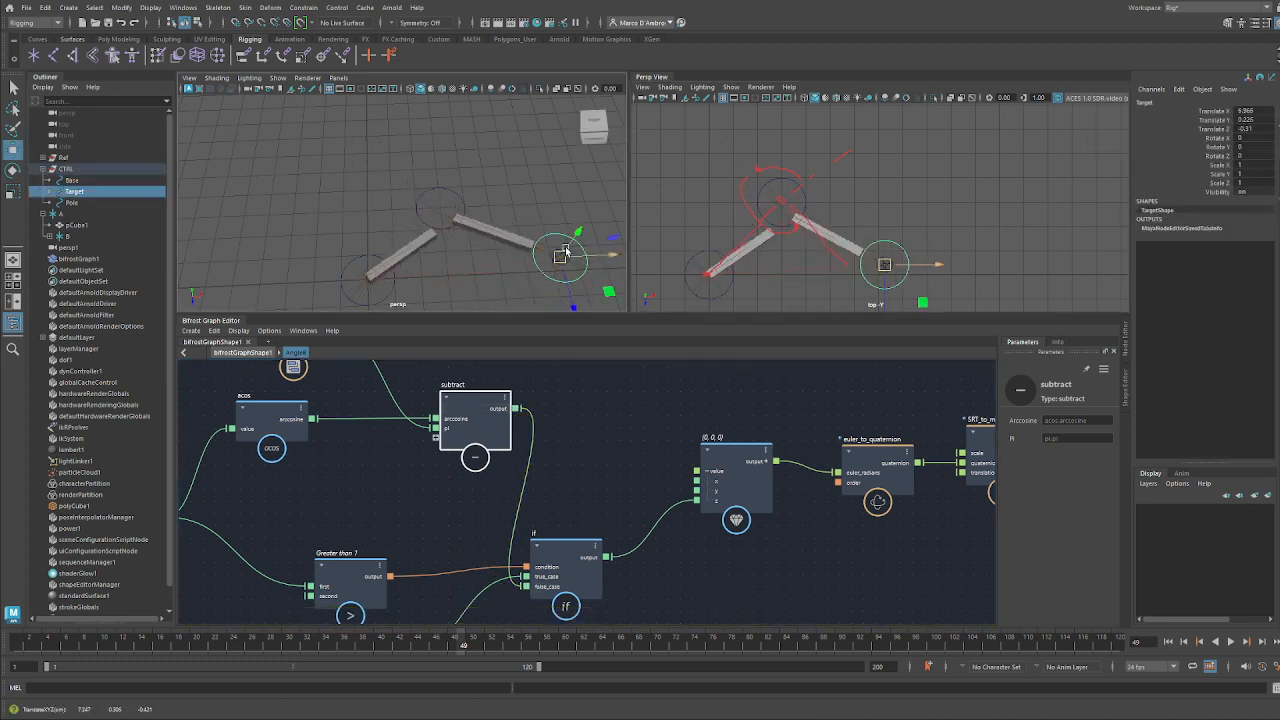
Test the bone chain by varying Len A on the Base control, undoing the change
left_click(72, 180)
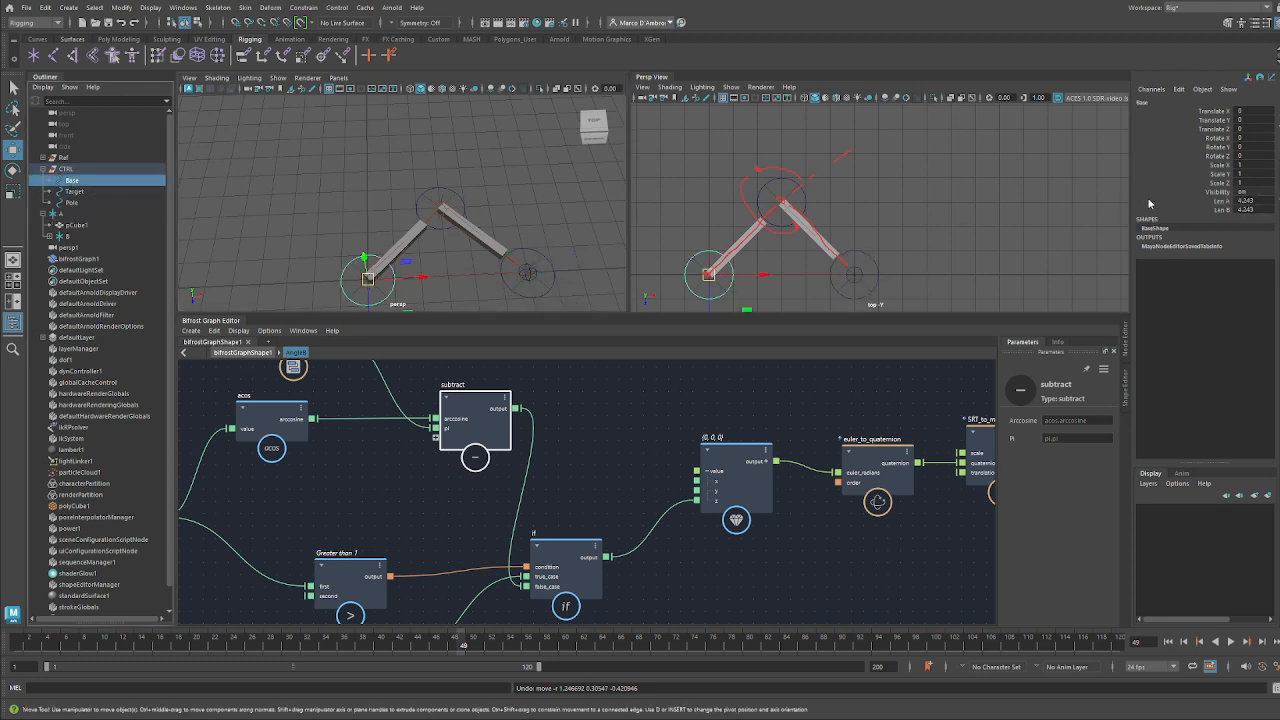
left_click(1221, 201)
middle_click_drag(402, 172, 454, 187)
key("ctrl+z")
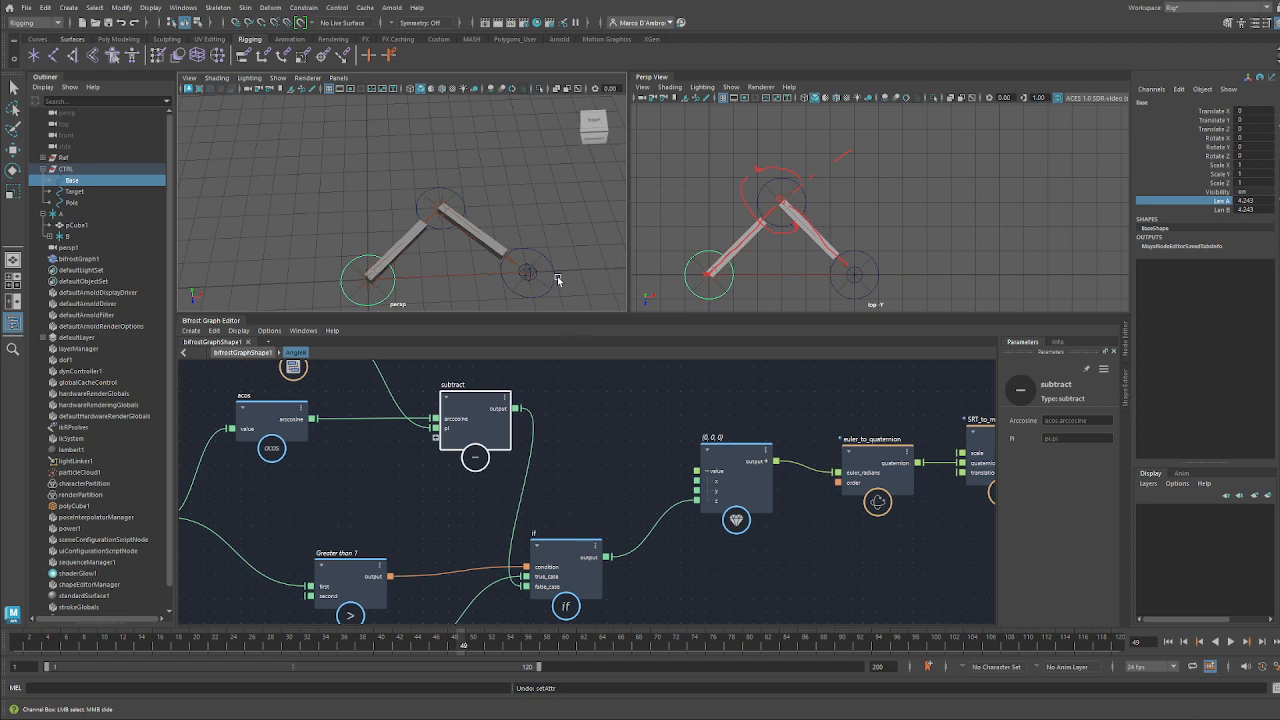
Test the chain by moving the Target control and raising the Pole control, undoing each move
left_click(552, 282)
key("w")
left_click_drag(527, 272, 513, 240)
key("ctrl+z")
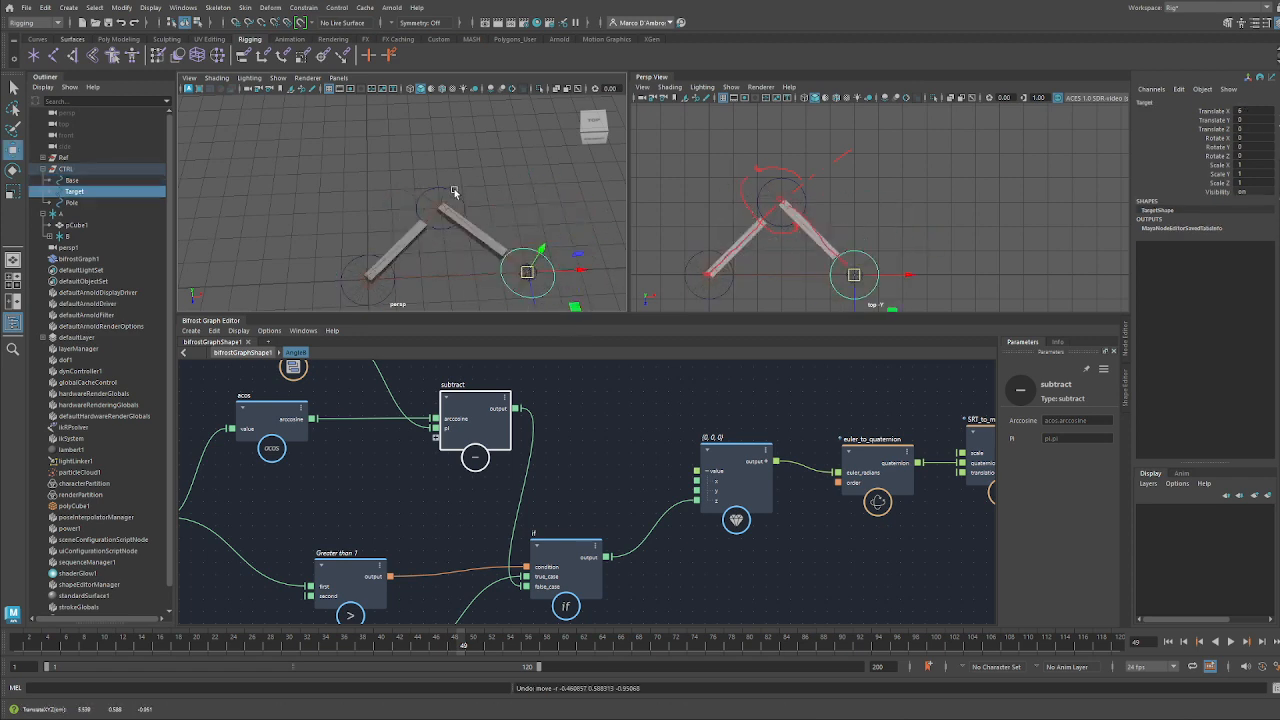
left_click(451, 193)
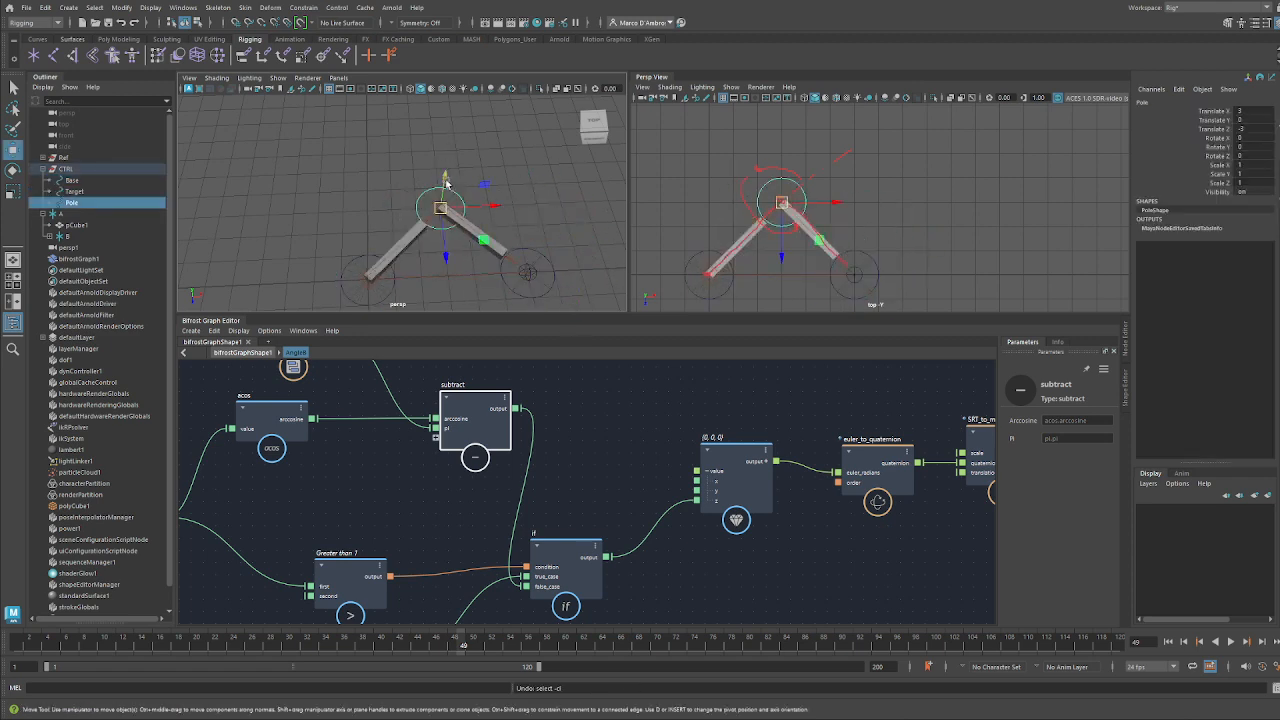
left_click_drag(443, 167, 443, 130)
key("ctrl+z")
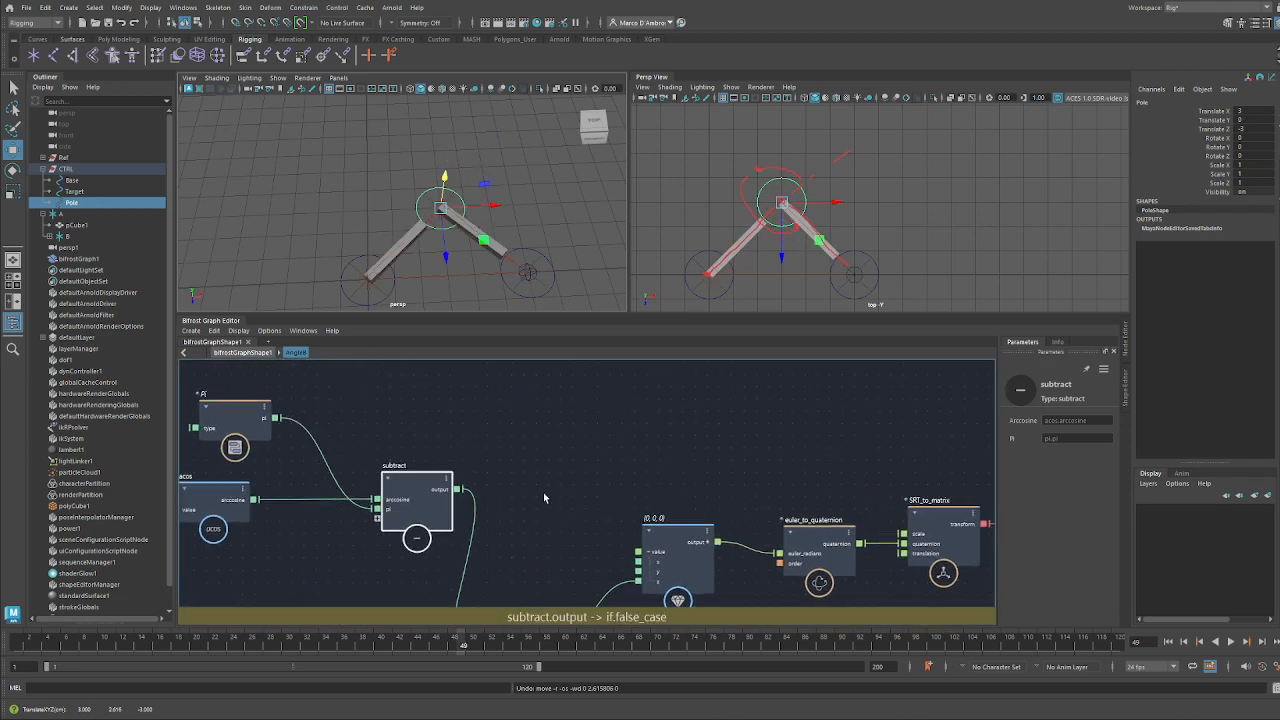
Add an add node above the subtract node and connect arccosine and pi to its inputs
key("Tab")
type("add")
key("Return")
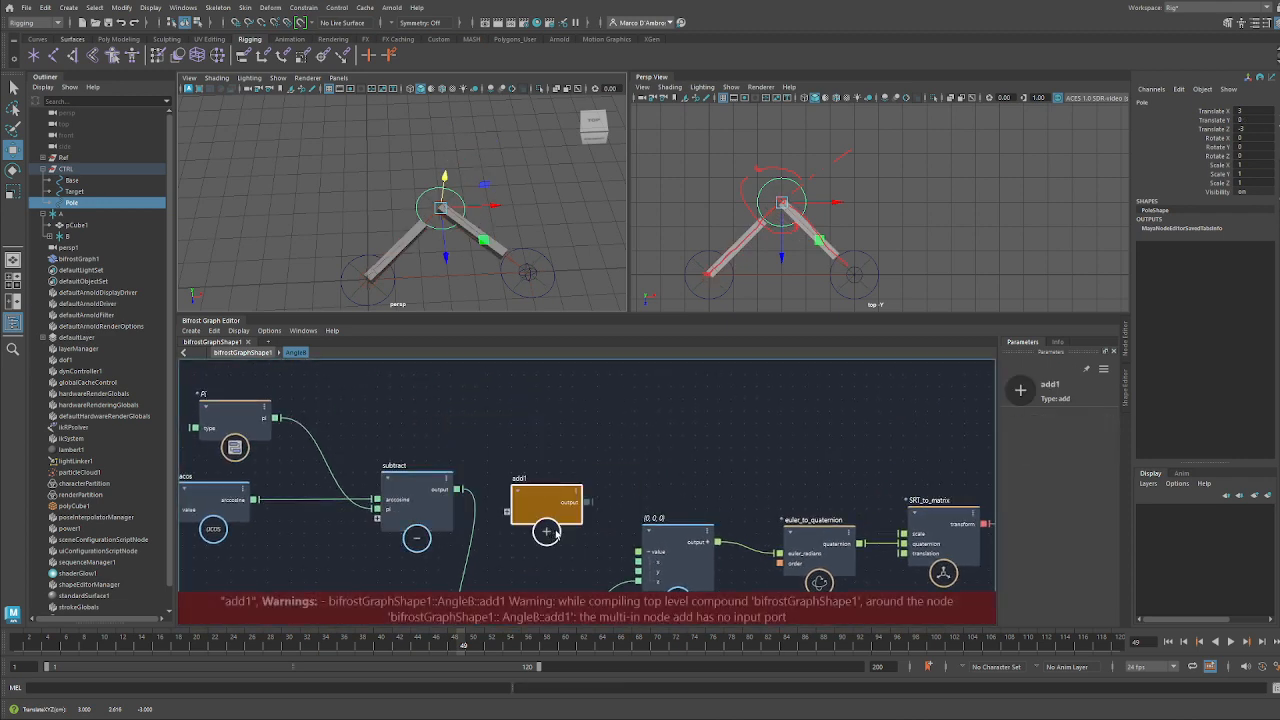
left_click_drag(537, 490, 425, 412)
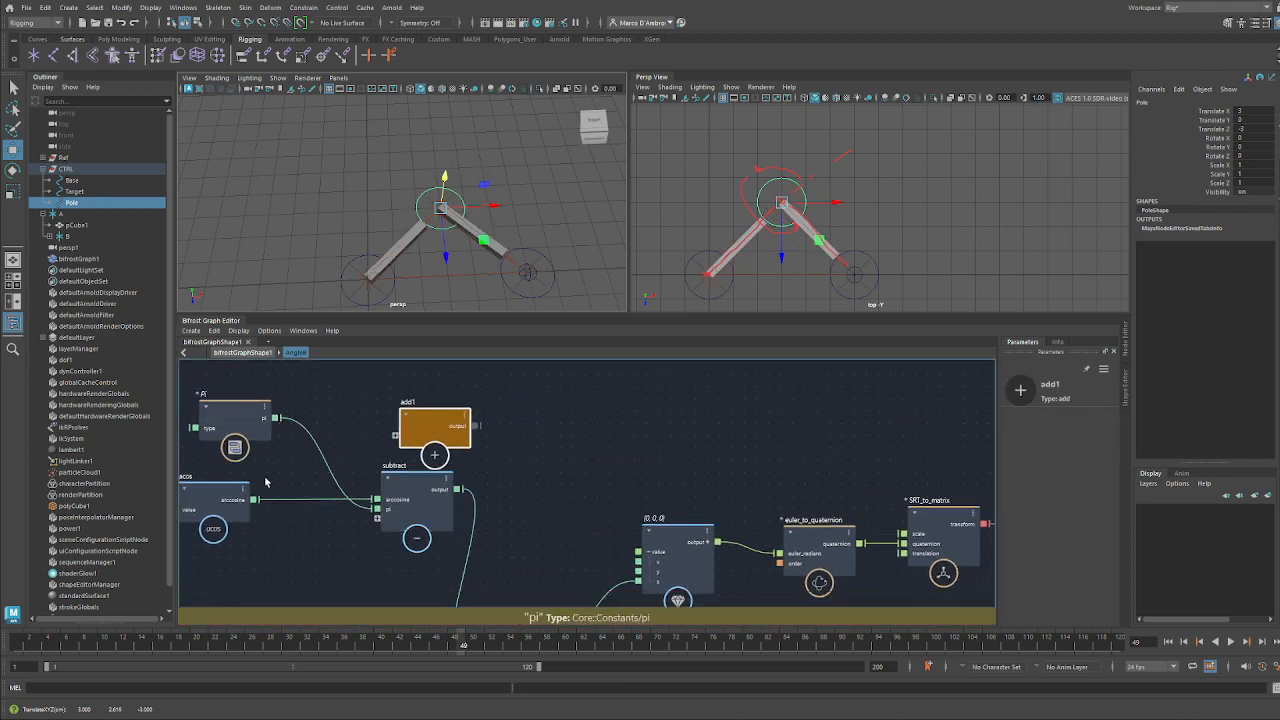
left_click_drag(254, 499, 396, 436)
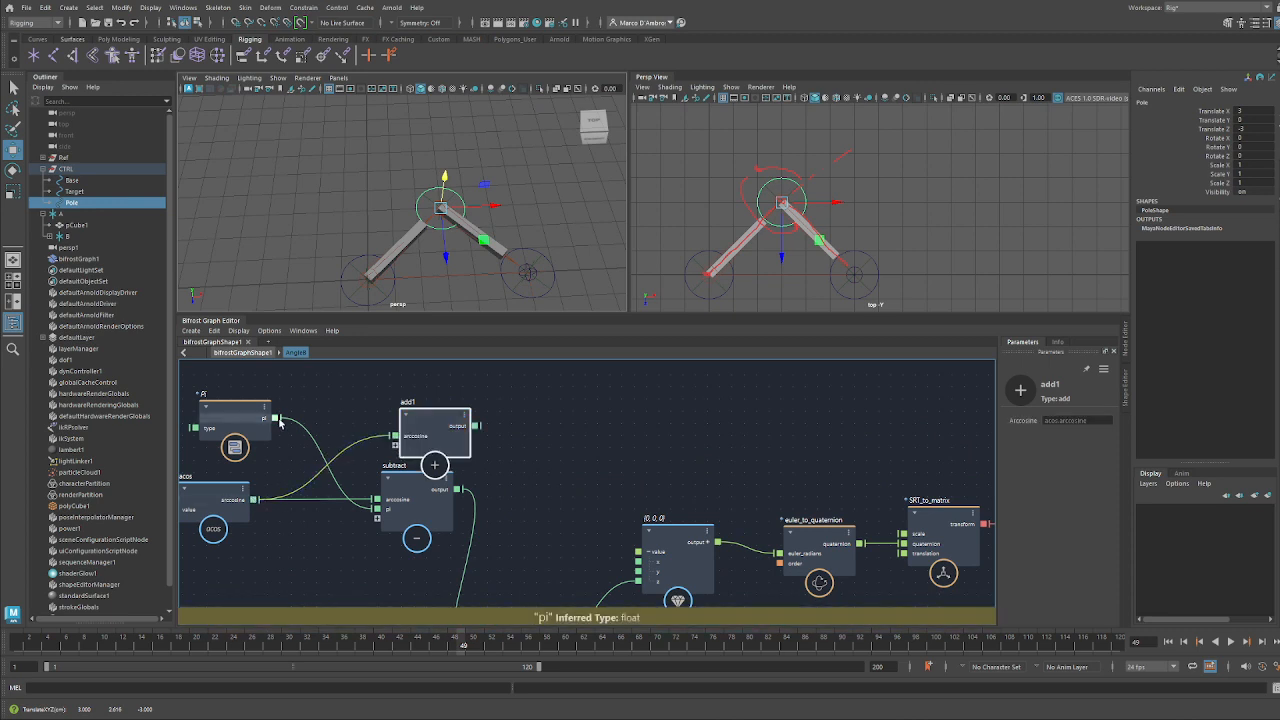
left_click_drag(277, 419, 395, 446)
Connect the add node's output to the if node's false_case in place of subtract, repositioning the if and add nodes for clarity
middle_click_drag(554, 486, 535, 370, "alt")
left_click_drag(479, 508, 529, 470)
middle_click_drag(529, 466, 502, 528, "alt")
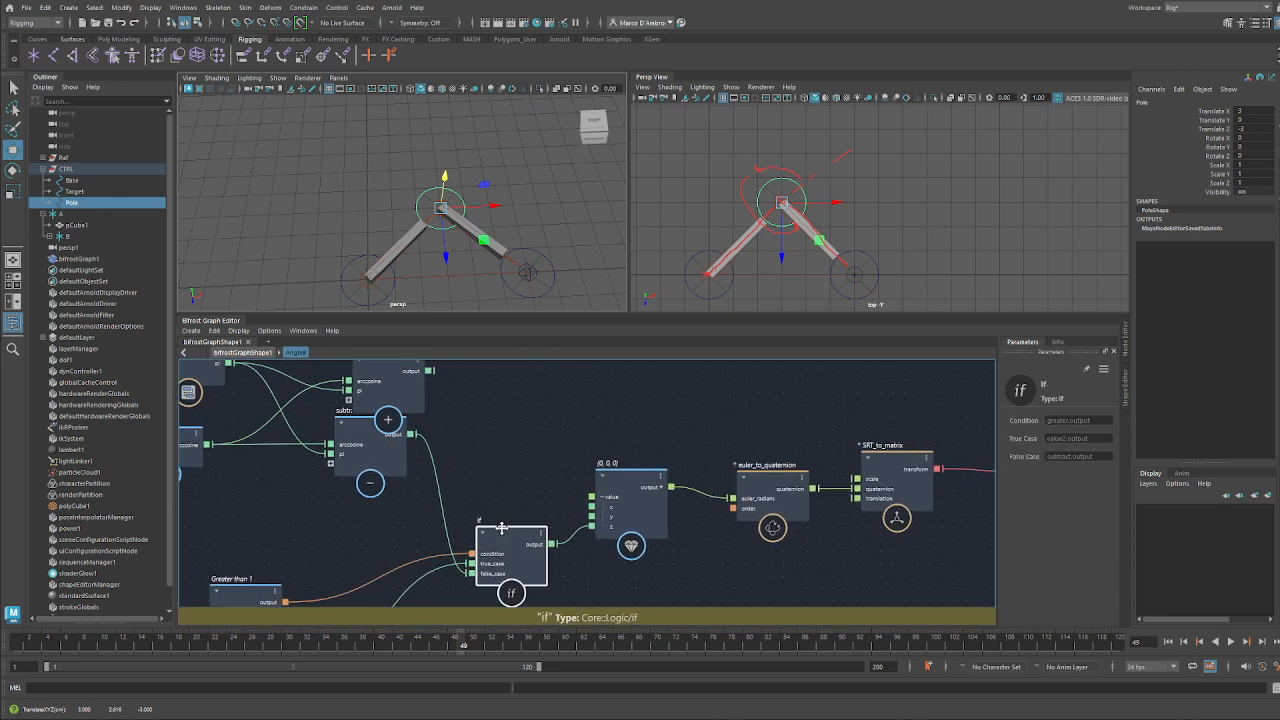
left_click_drag(430, 371, 472, 573)
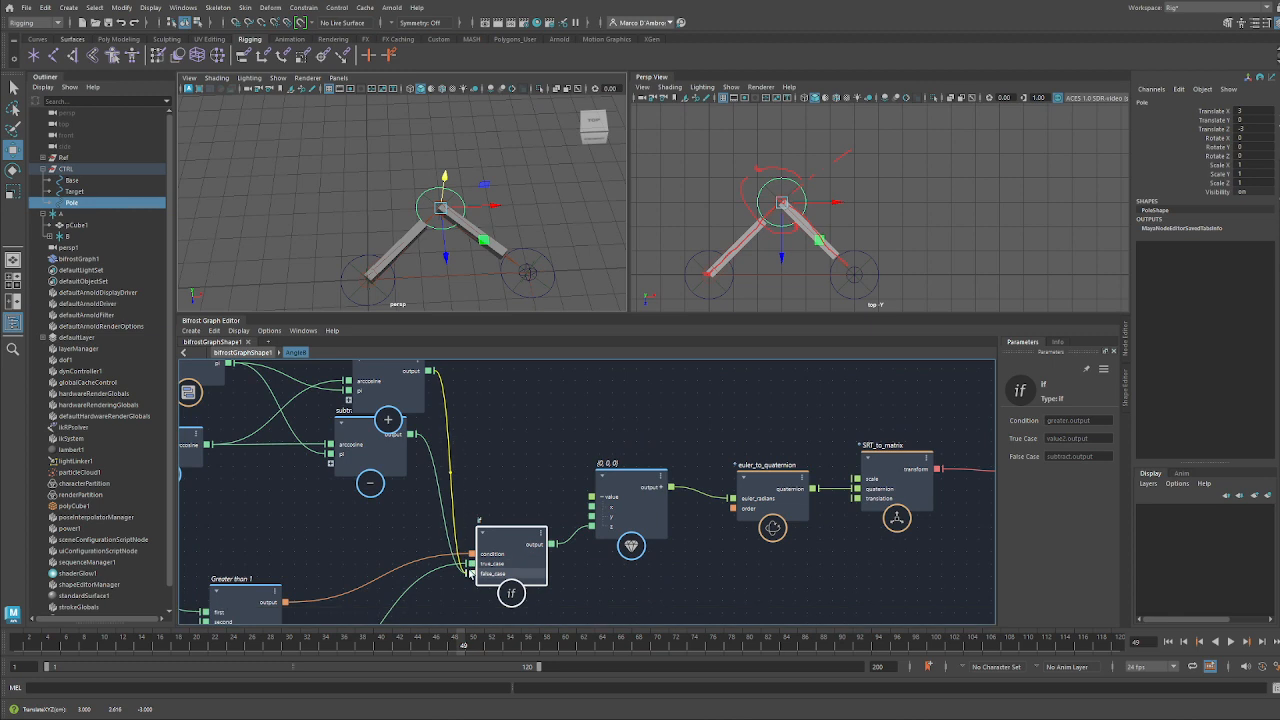
left_click_drag(391, 375, 359, 353)
middle_click_drag(479, 433, 447, 489, "alt")
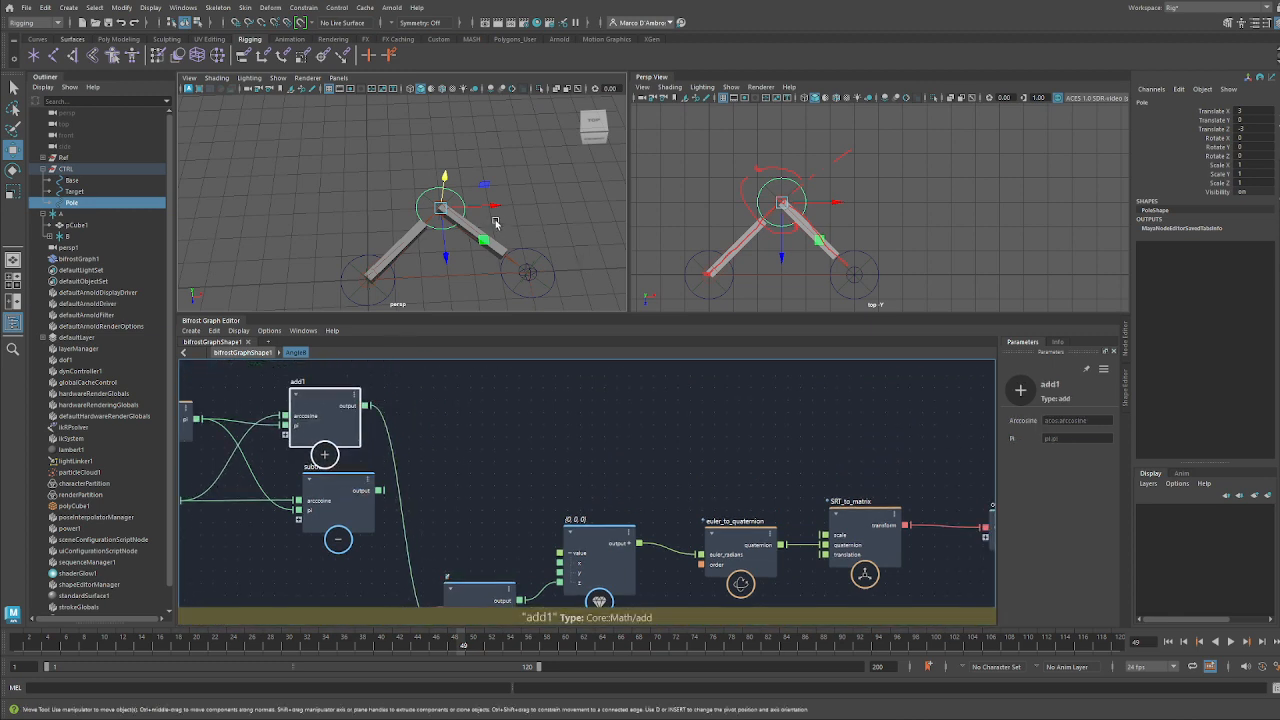
Test the addition variant by manipulating the Base, Pole and Target controls, undoing the moves
left_click(386, 298)
left_click_drag(368, 279, 393, 257)
key("ctrl+z")
left_click(453, 200)
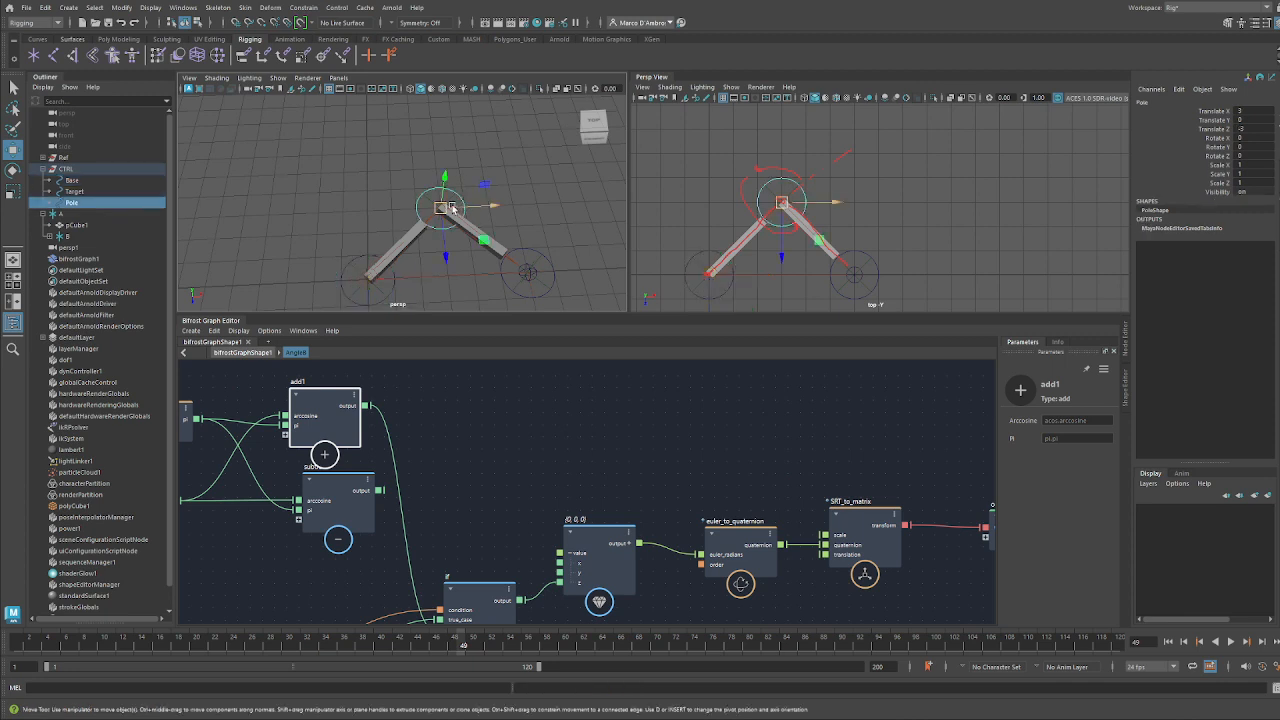
mouse_move(453, 203)
left_mouse_down()
mouse_move(486, 171)
mouse_move(433, 195)
left_mouse_up()
left_click(545, 290)
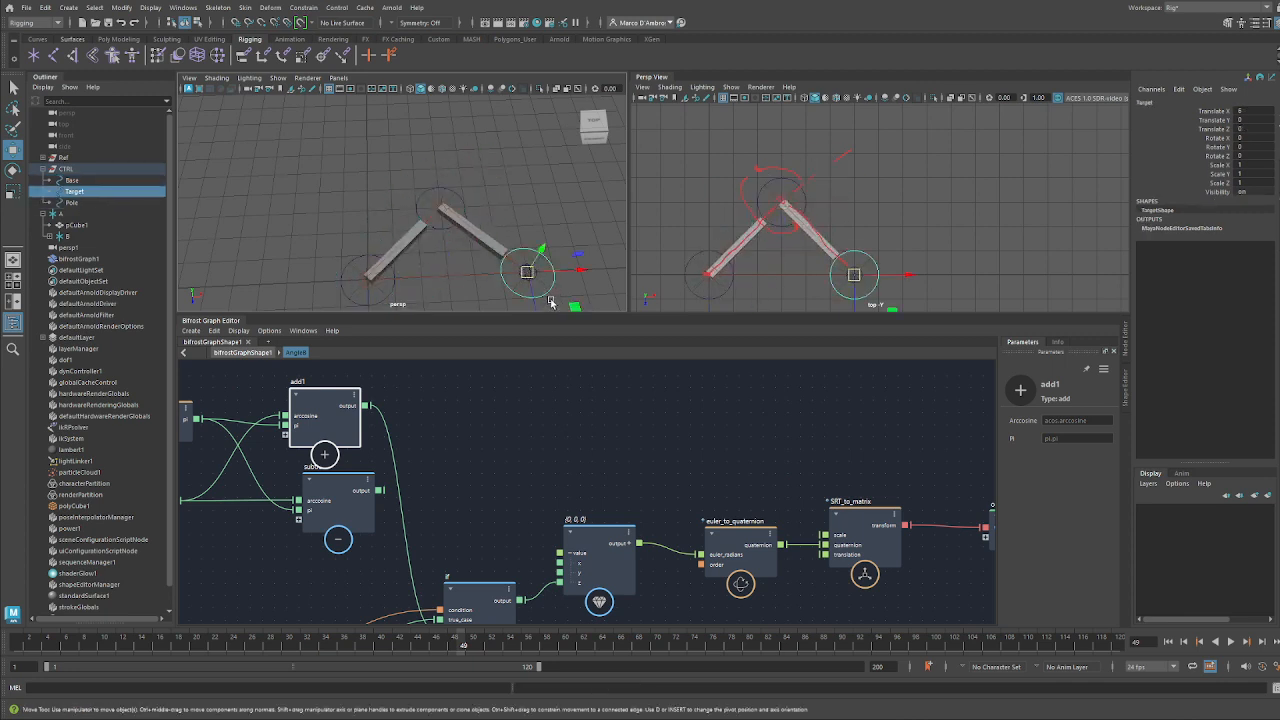
left_click_drag(537, 282, 569, 272)
key("ctrl+z")
Move SRT_to_matrix away from euler_to_quaternion and add a watchpoint on the quaternion connection between them
middle_click_drag(685, 533, 526, 457, "alt")
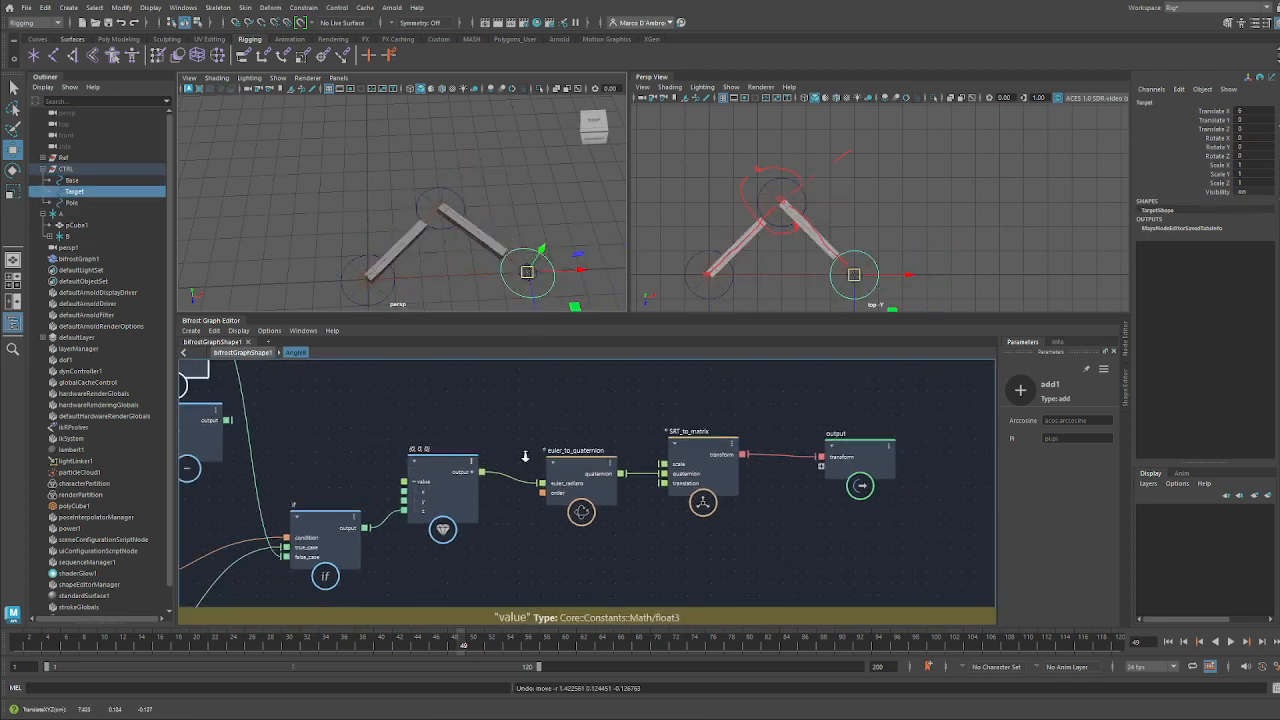
scroll(527, 460, "down", 3)
left_click_drag(831, 513, 484, 383)
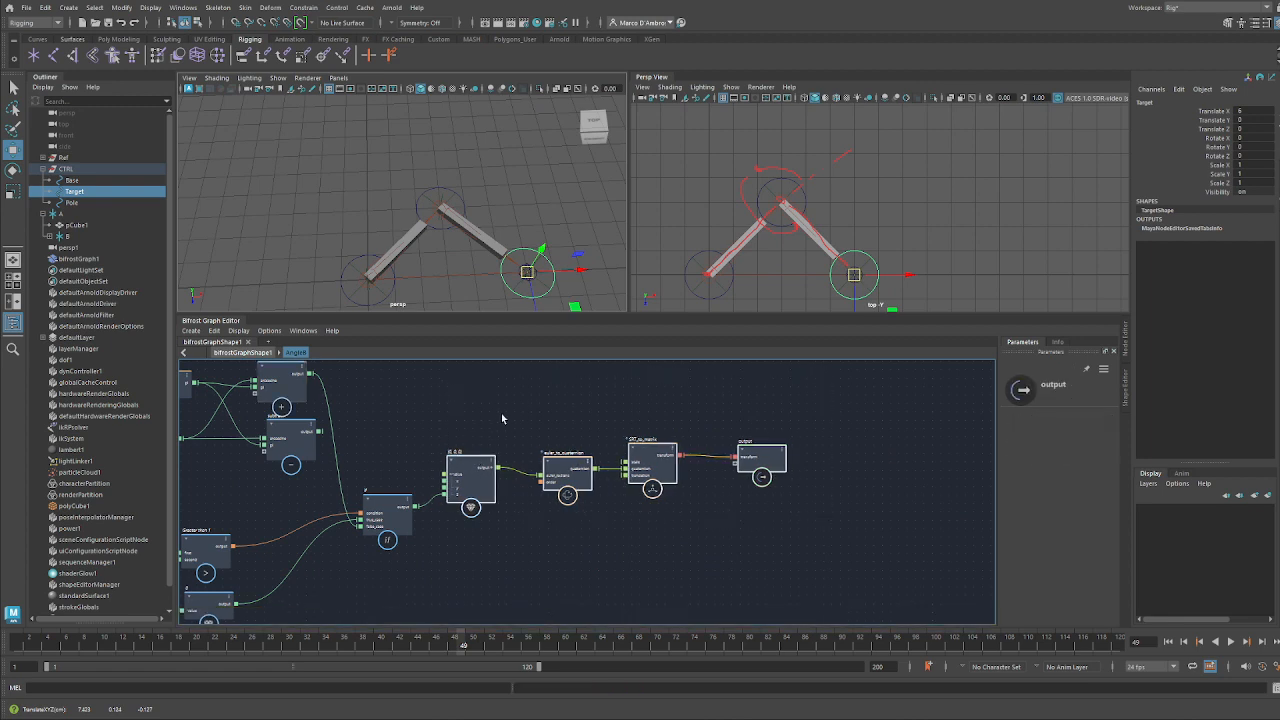
key("f")
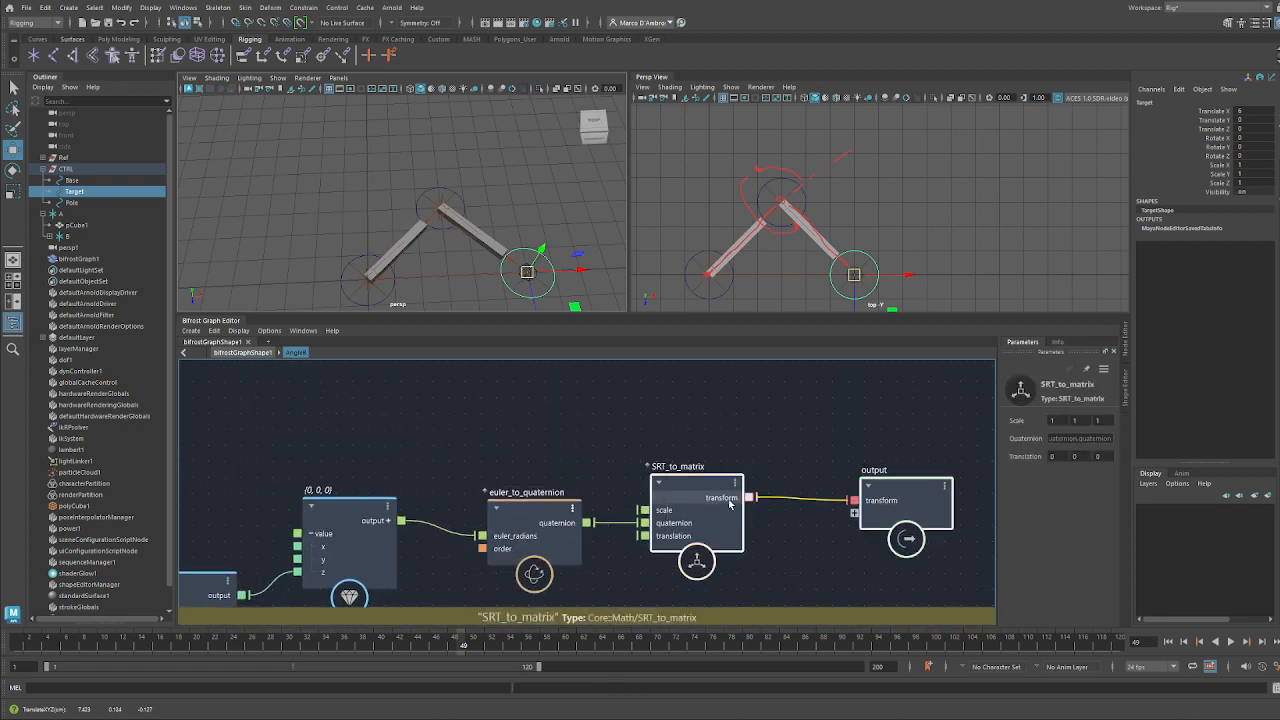
left_click_drag(655, 492, 821, 486)
right_click(663, 522)
left_click(665, 538)
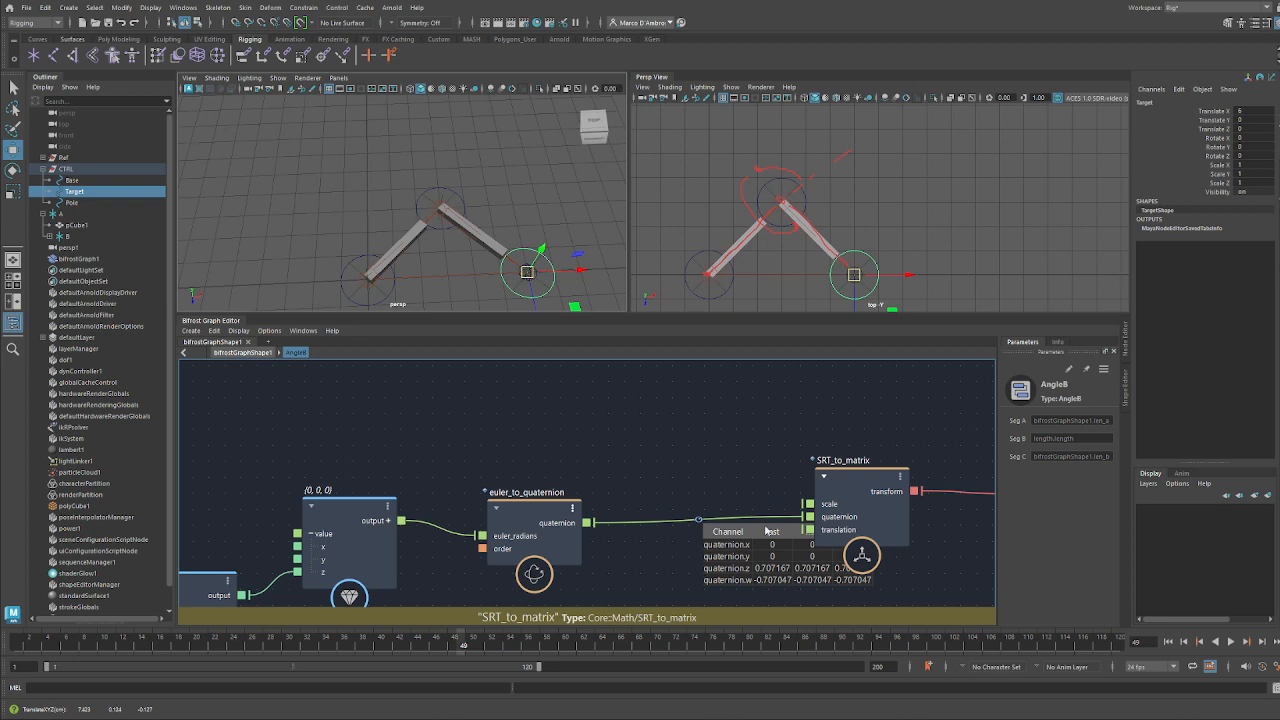
Move the SRT_to_matrix and output nodes up, clear of the watchpoint's value table
middle_click_drag(877, 421, 690, 425, "alt")
left_click_drag(668, 406, 896, 476)
left_click_drag(897, 499, 890, 414)
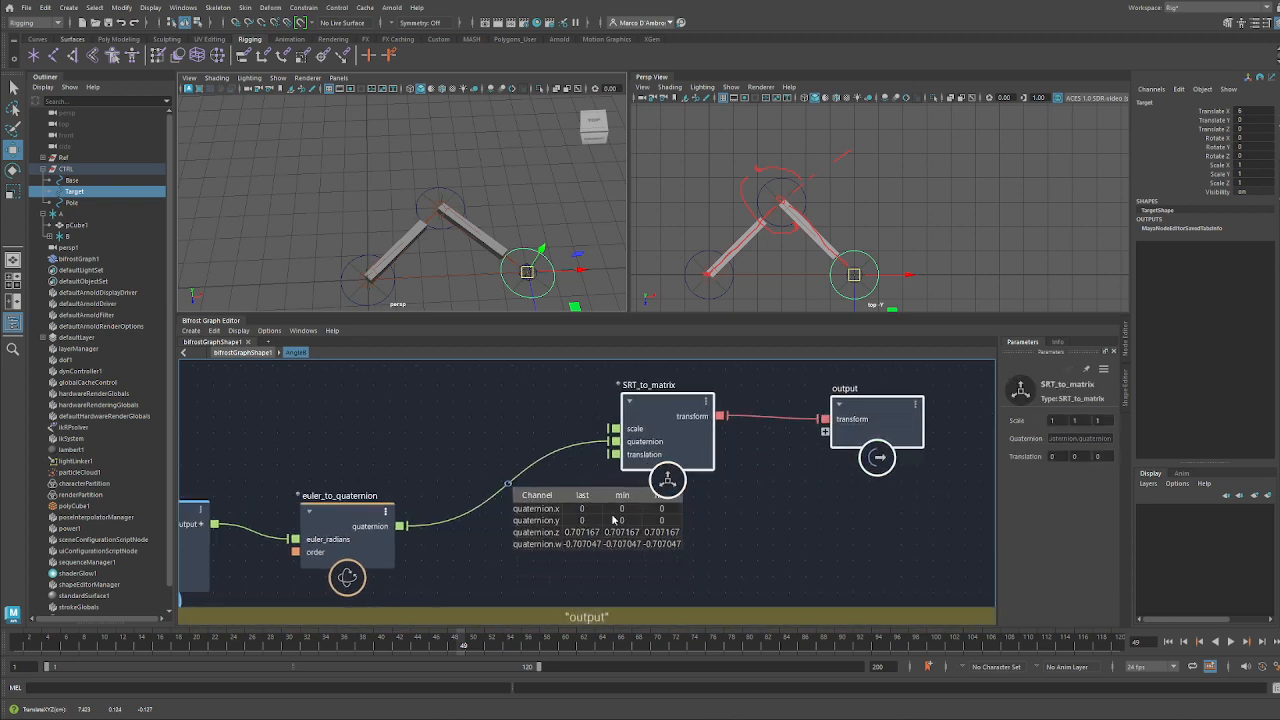
Show locator B's attributes in a separate floating window and expand its Offset Parent Matrix section
left_click(68, 236)
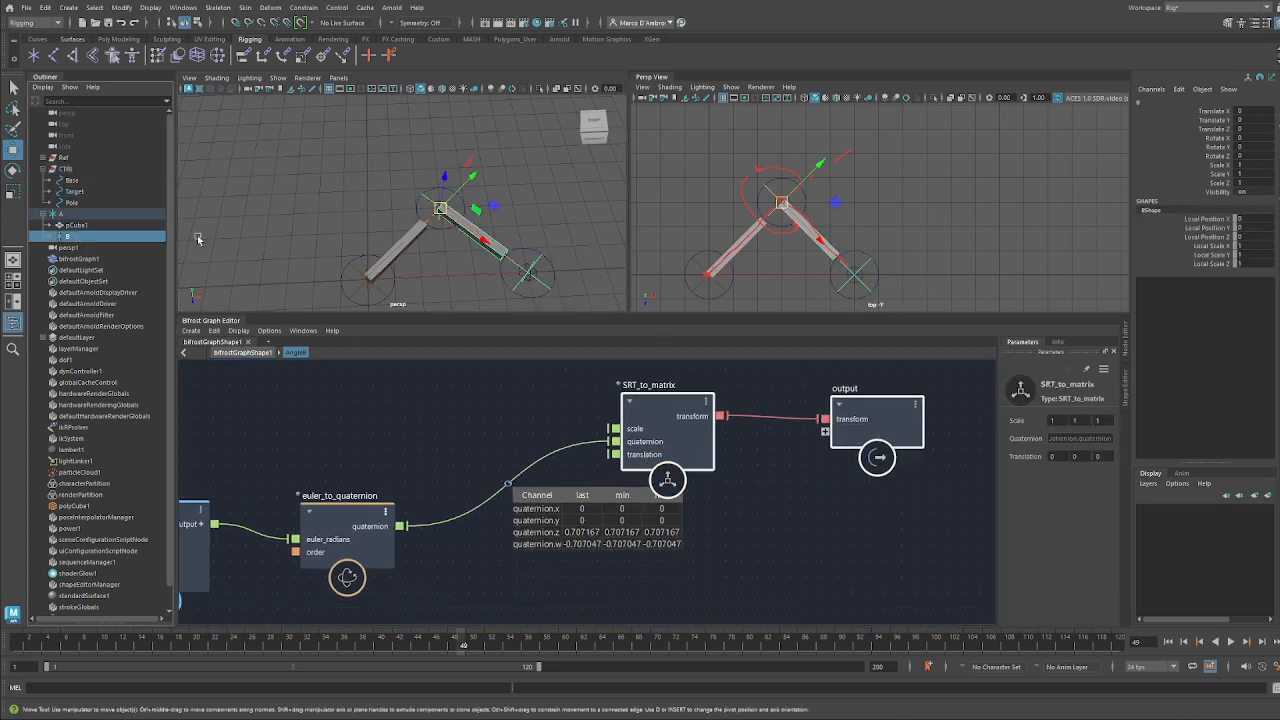
key("ctrl+a")
left_click(1033, 102)
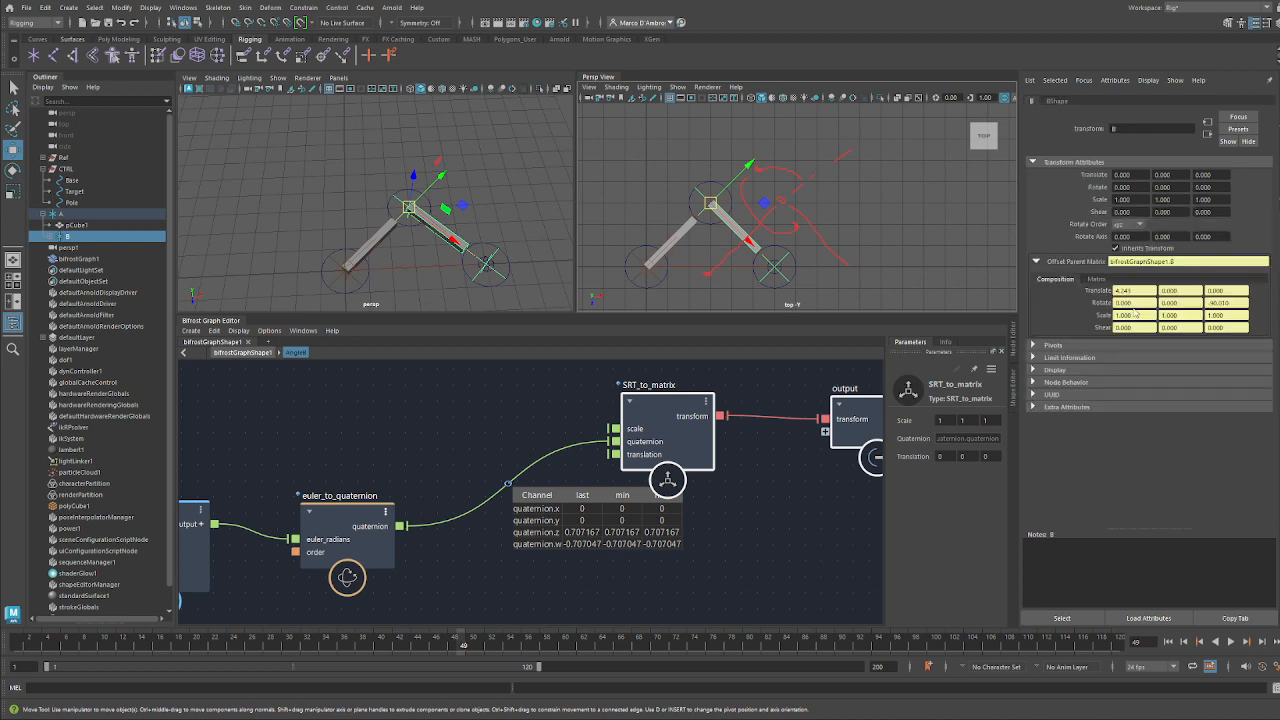
left_click(1236, 617)
left_click_drag(571, 251, 1088, 112)
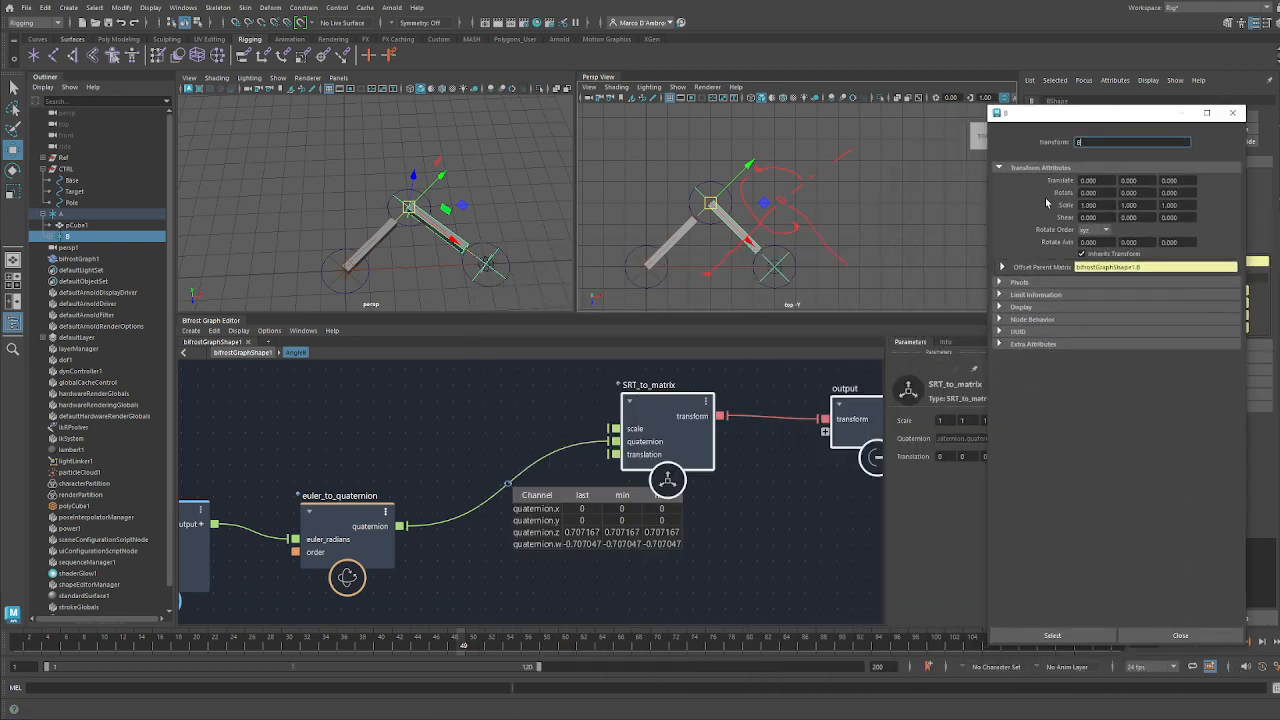
left_click(1001, 268)
Compare the two rotation results by connecting subtract to the if node's false_case, restoring the add connection and inspecting the watchpoint values
middle_click_drag(441, 488, 760, 474, "alt")
middle_click_drag(557, 492, 585, 476, "alt")
scroll(703, 526, "down", 3)
left_click_drag(533, 455, 588, 586)
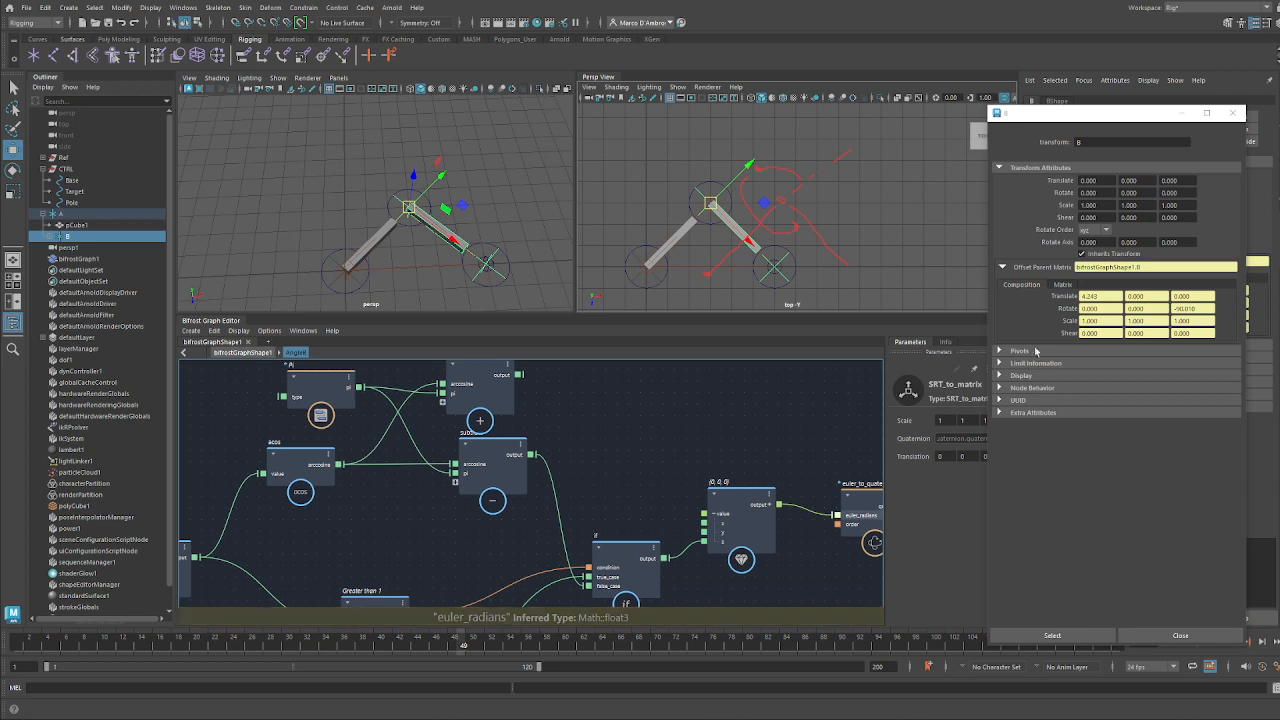
left_click_drag(519, 375, 588, 586)
middle_click_drag(842, 530, 510, 502, "alt")
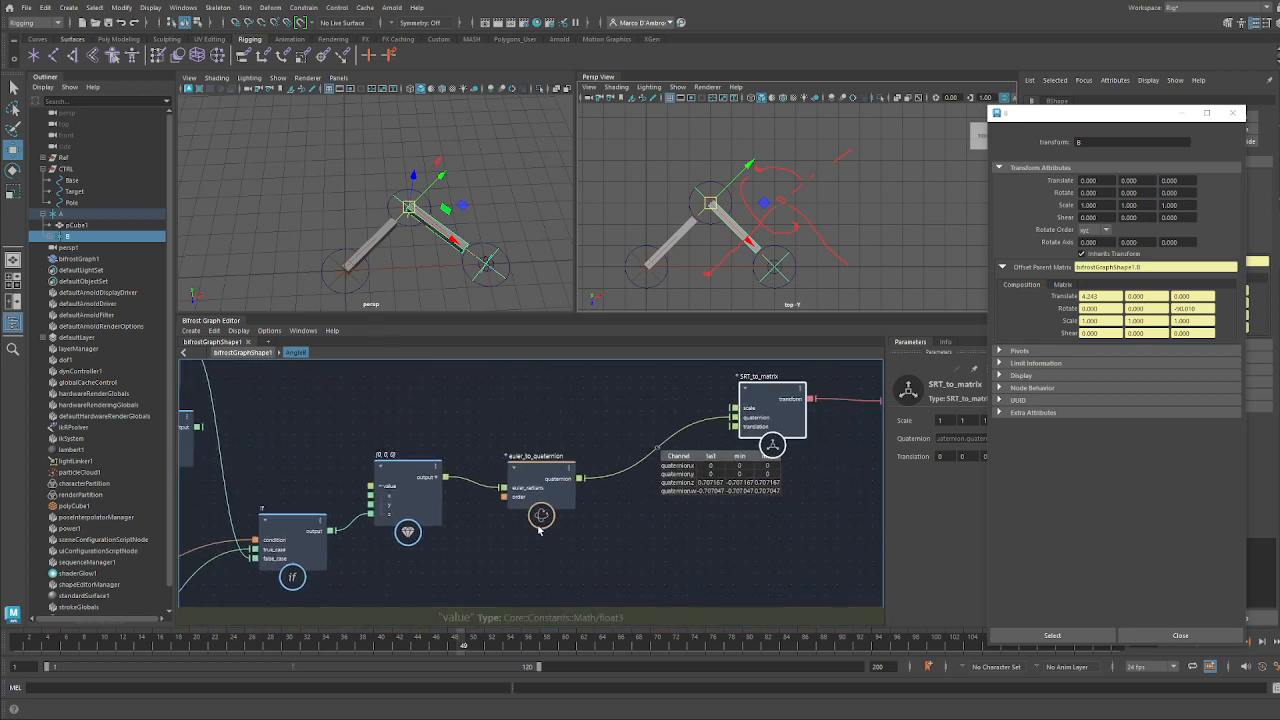
left_click(448, 538)
middle_click_drag(448, 538, 568, 506, "alt")
middle_click_drag(492, 514, 744, 476, "alt")
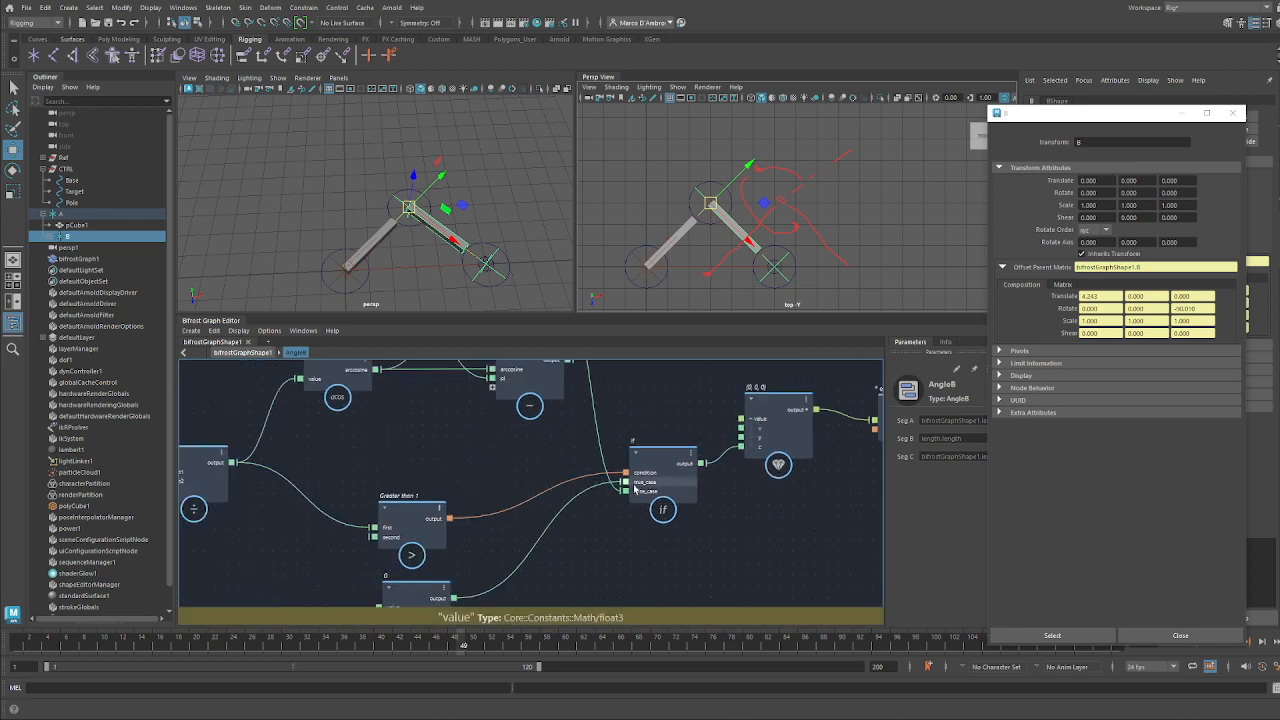
Remove the watchpoint from the connection between euler_to_quaternion and SRT_to_matrix and close locator B's floating attribute window
middle_click_drag(650, 486, 517, 479, "alt")
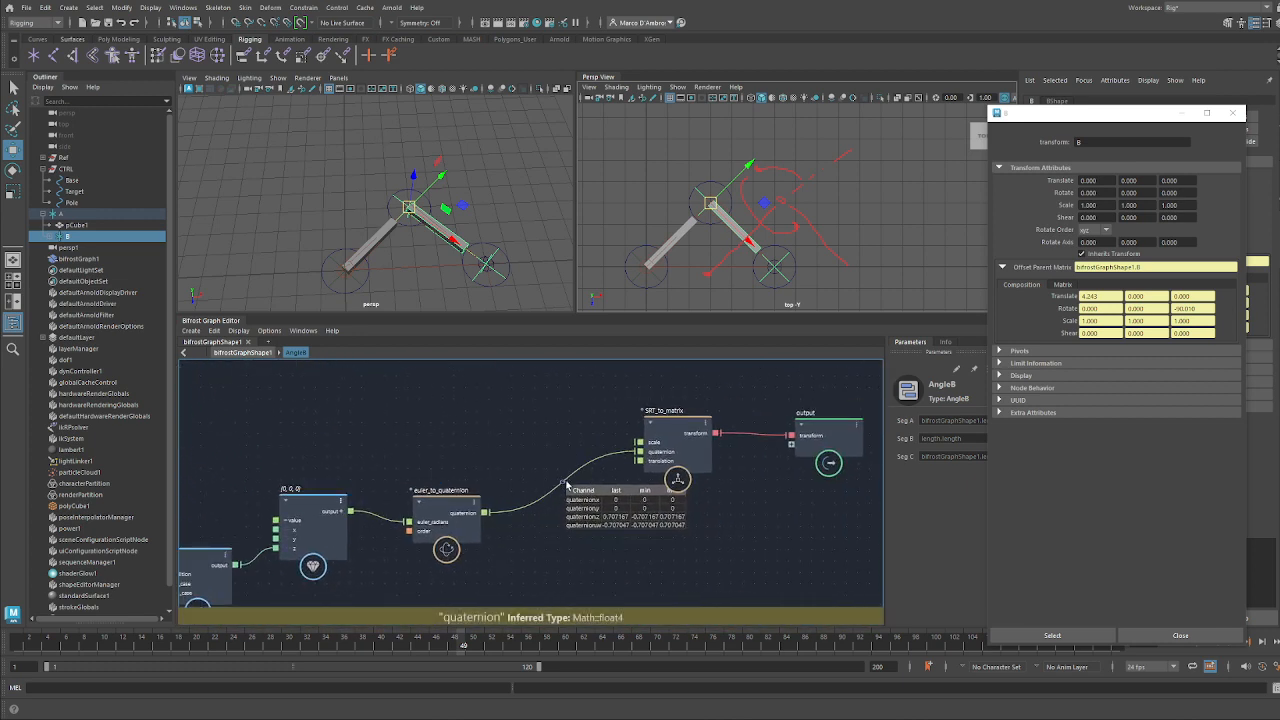
middle_click_drag(585, 533, 472, 580, "alt")
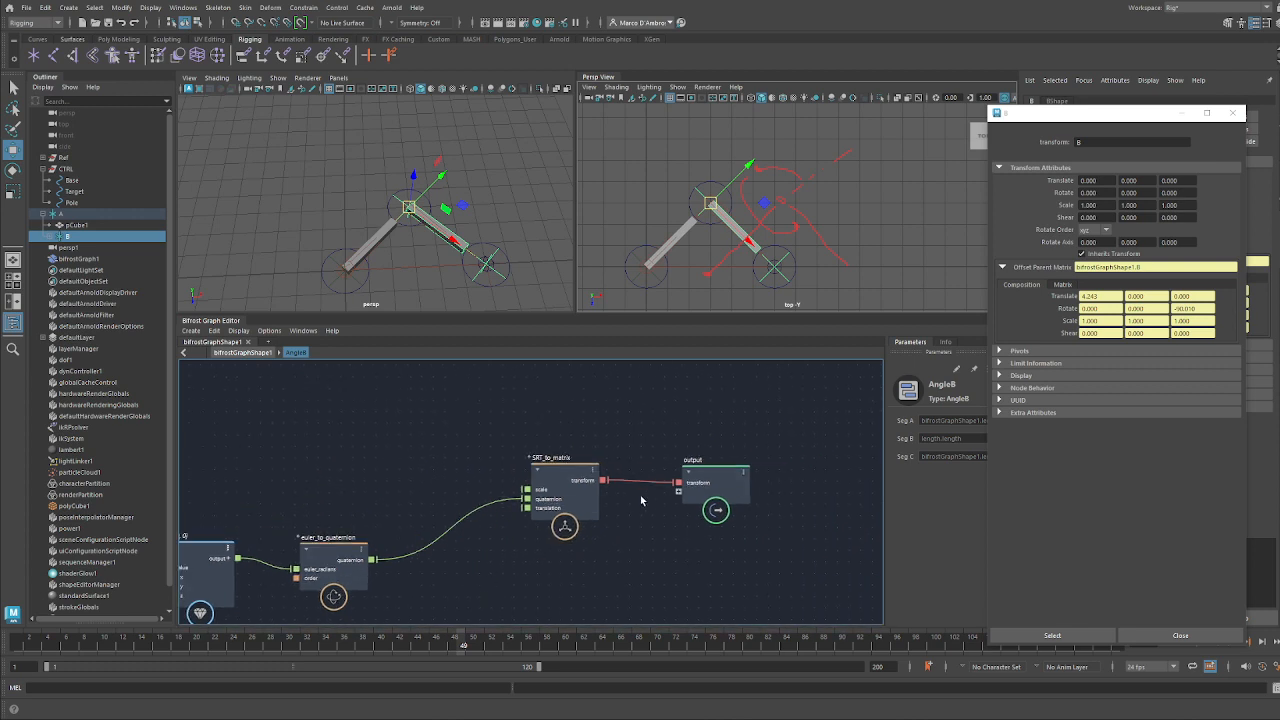
left_click(1233, 113)
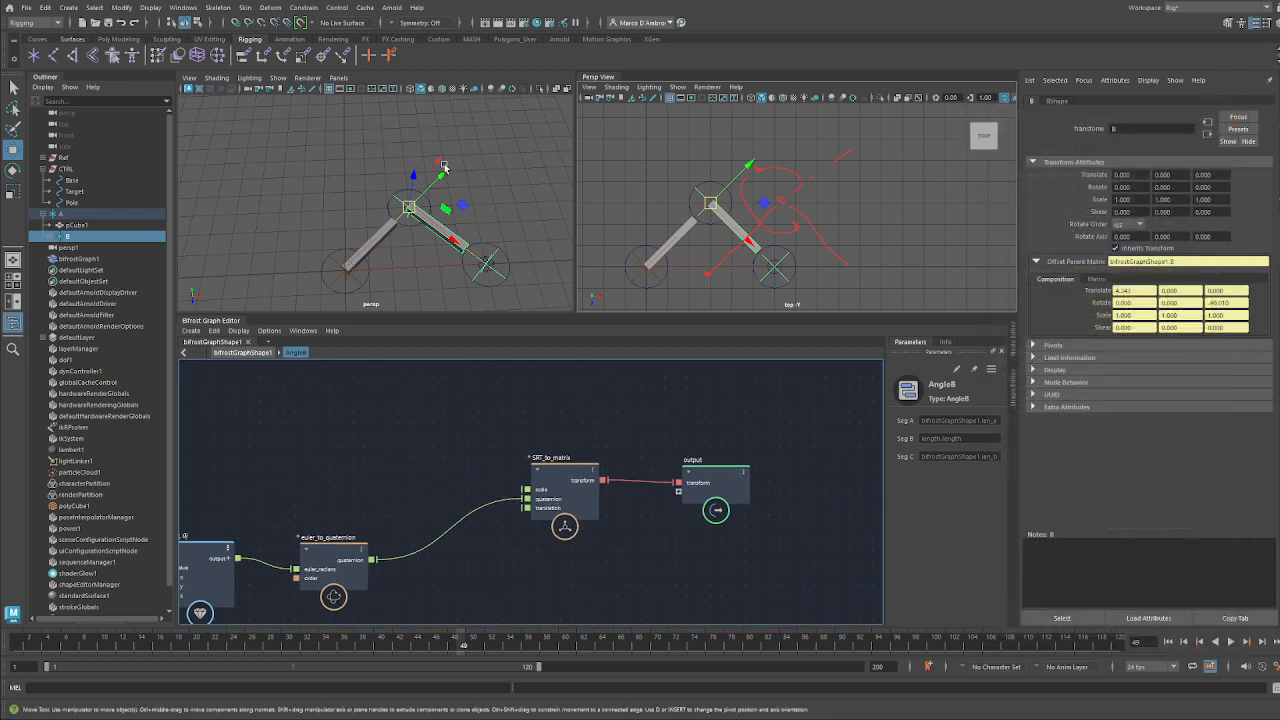
Try moving the Target control slightly in the perspective view, undo the move, clear the selection and view the bone chain from another angle
left_click_drag(424, 145, 414, 172, "alt")
middle_click_drag(457, 203, 442, 205, "alt")
middle_click_drag(377, 471, 317, 503, "alt")
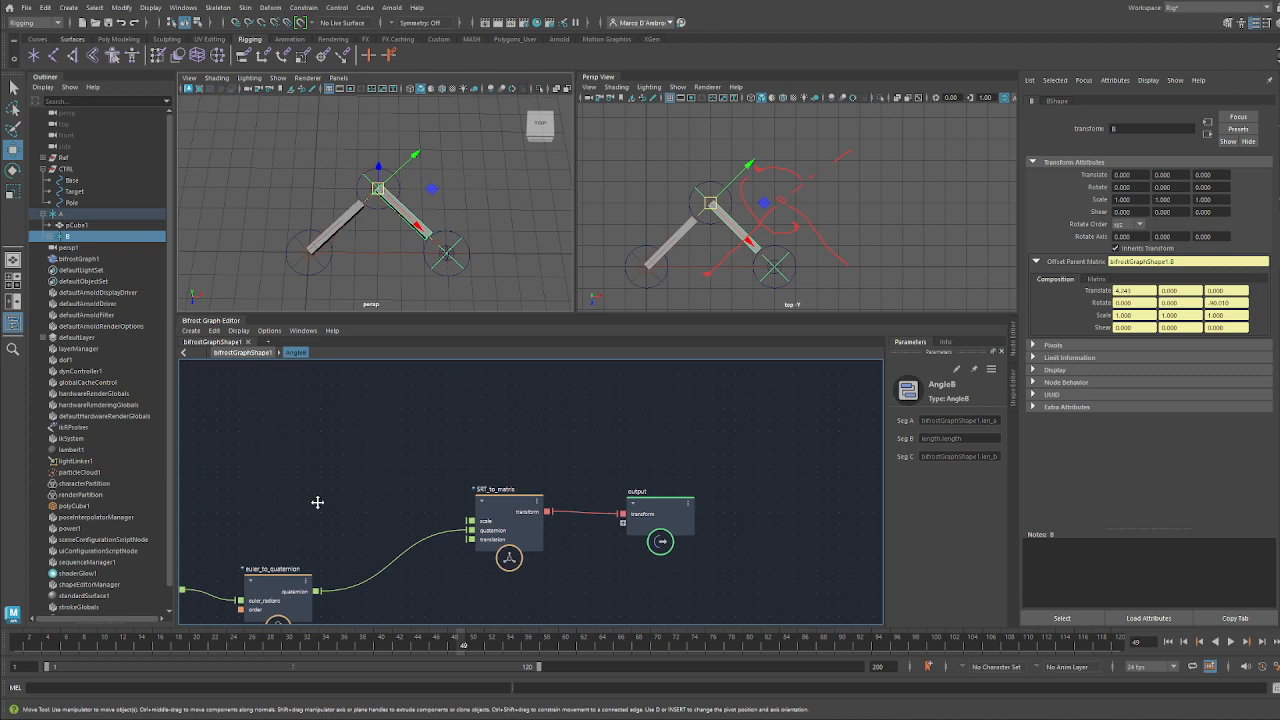
left_click(466, 259)
mouse_move(454, 262)
left_mouse_down()
mouse_move(514, 273)
mouse_move(317, 261)
mouse_move(440, 264)
left_mouse_up()
key("ctrl+z")
left_click(397, 181)
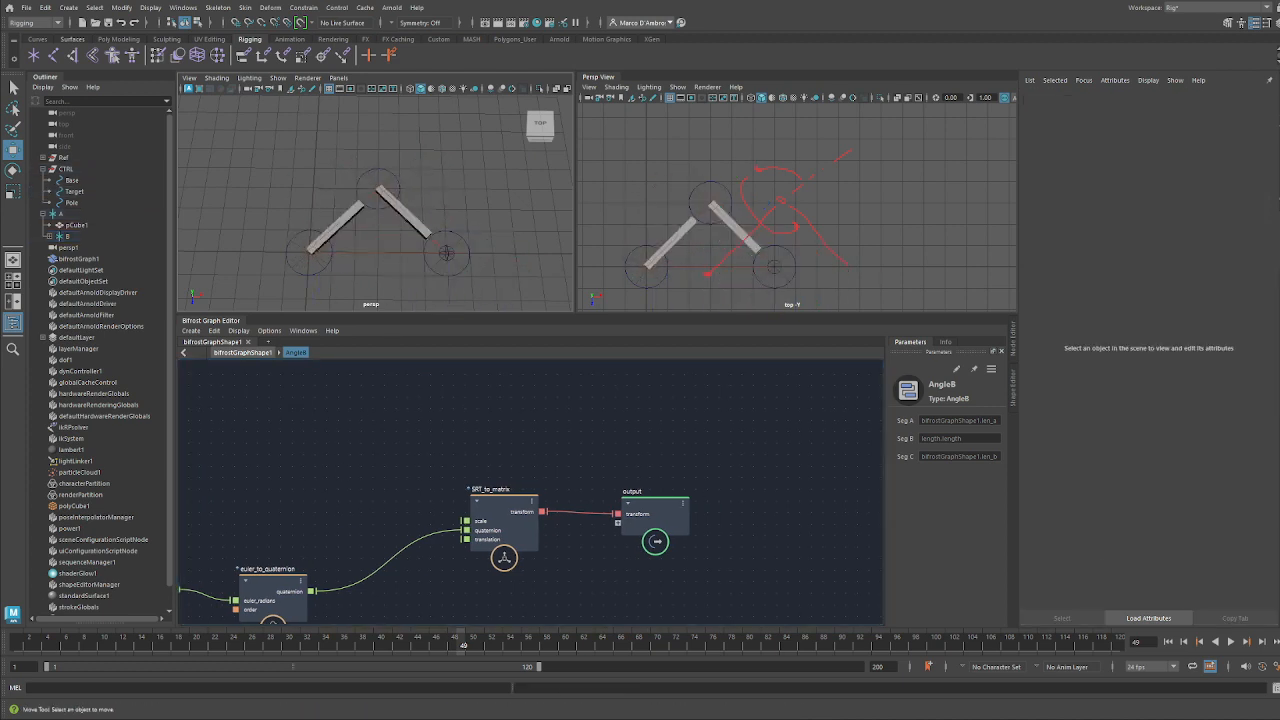
mouse_move(558, 256)
left_mouse_down("alt")
mouse_move(447, 201)
mouse_move(439, 227)
mouse_move(396, 234)
left_mouse_up("alt")
middle_click_drag(396, 234, 388, 236, "alt")
scroll(402, 250, "down", 2)
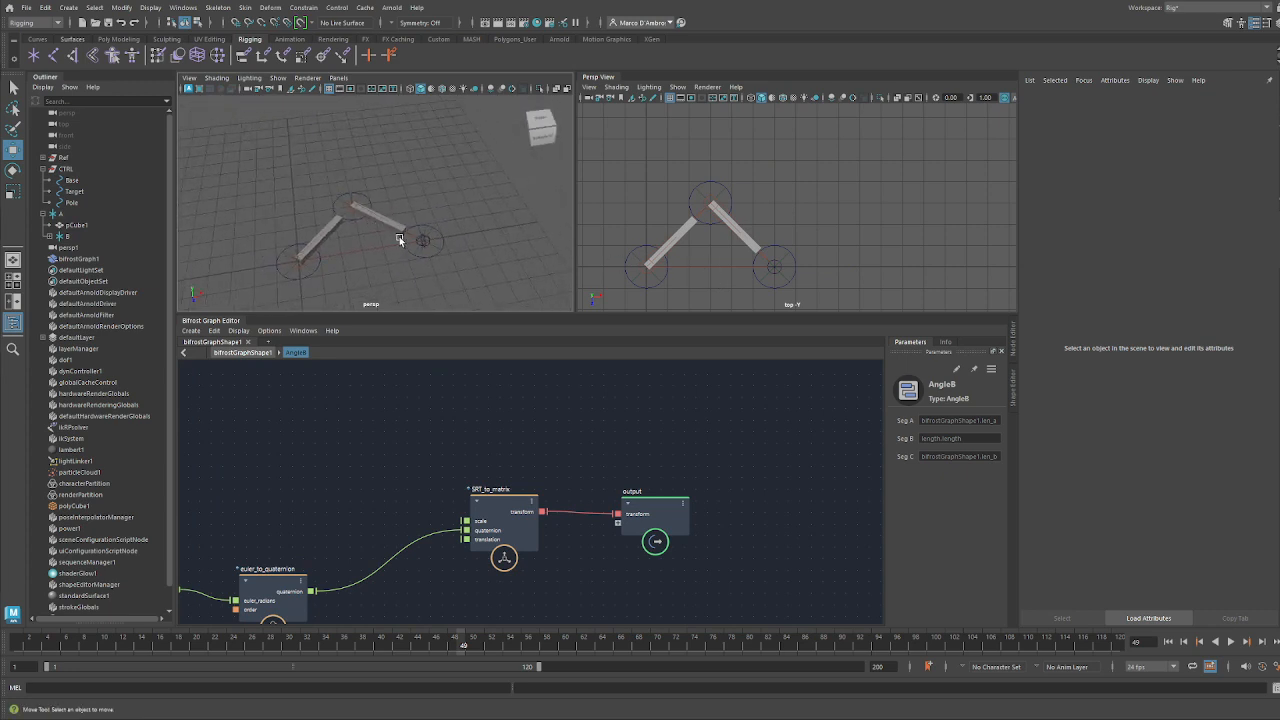